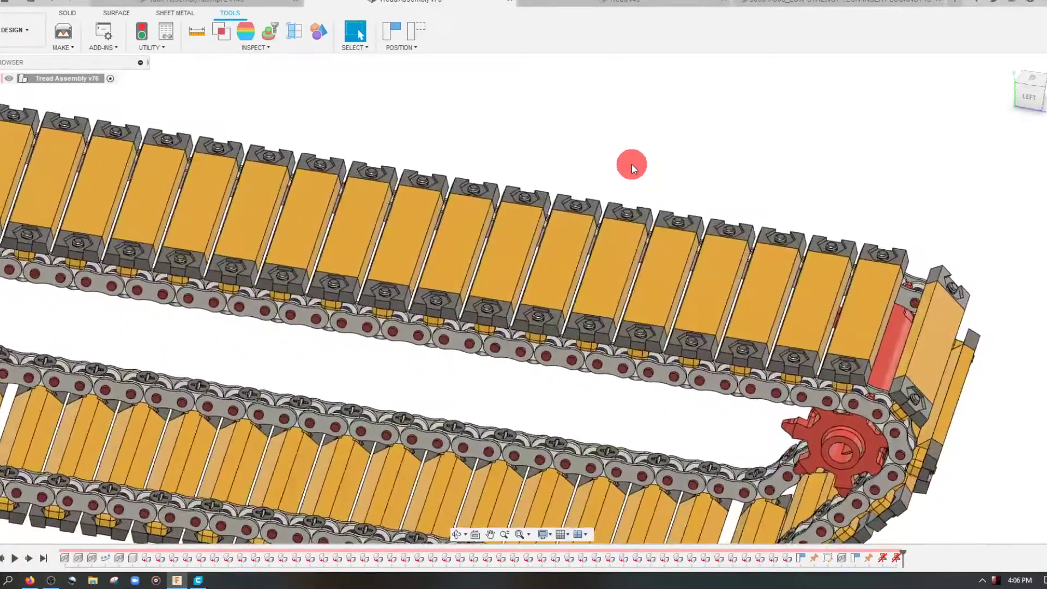
Step: Switch to the single Tread v49 part document and select the tread's top face
{"action": "middle_click_drag", "start_coordinate": [632, 165], "coordinate": [869, 296], "text": "shift"}
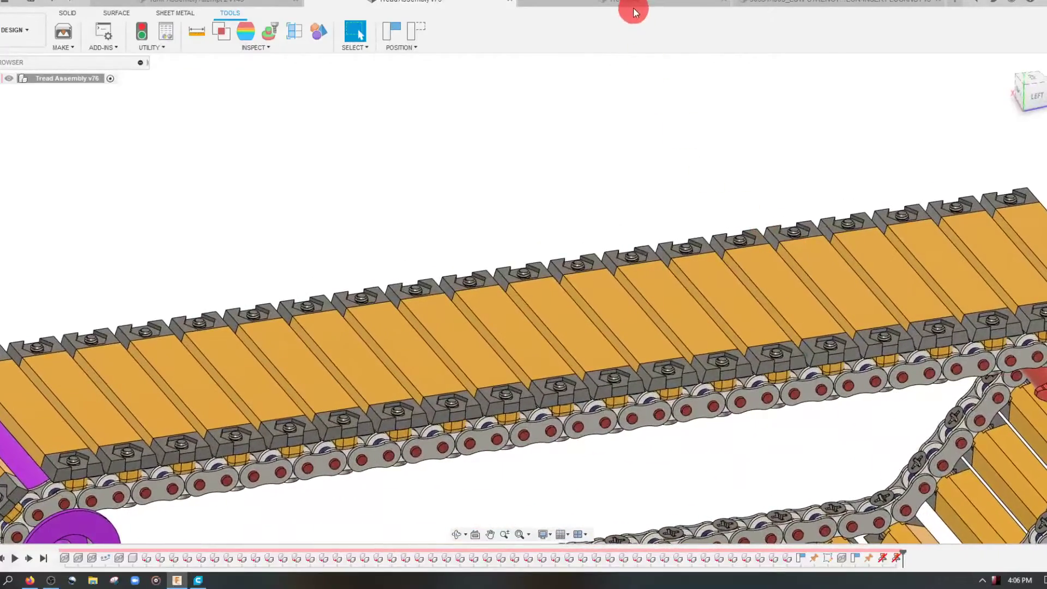
{"action": "left_click", "coordinate": [632, 6]}
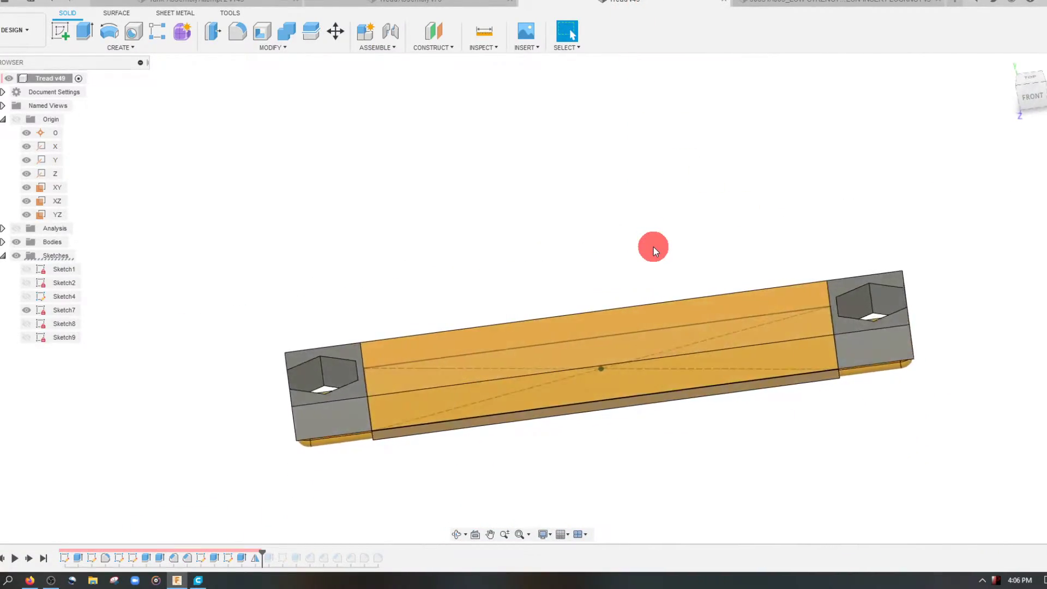
{"action": "left_click", "coordinate": [623, 338]}
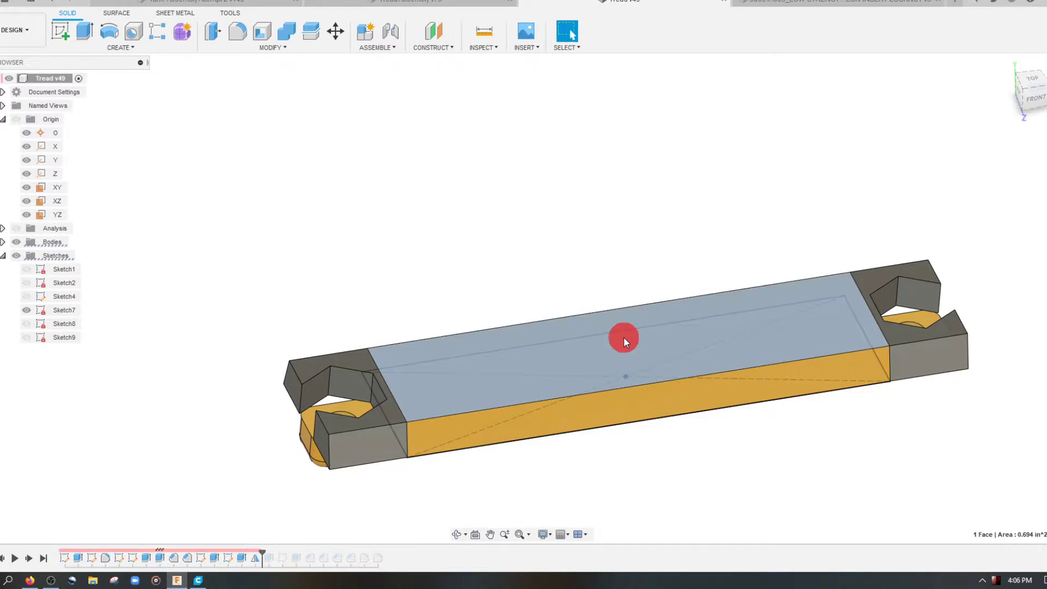
{"action": "key", "text": "Escape"}
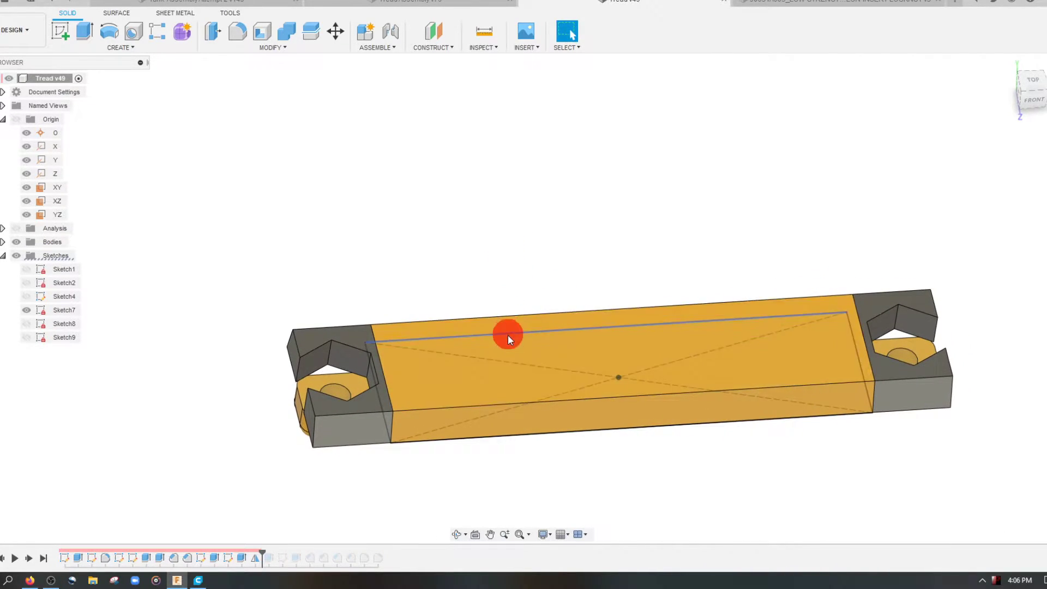
{"action": "left_click", "coordinate": [508, 338]}
Step: Start a sketch on the top face and draw a 3-sided edge polygon just above the tread
{"action": "left_click", "coordinate": [59, 33]}
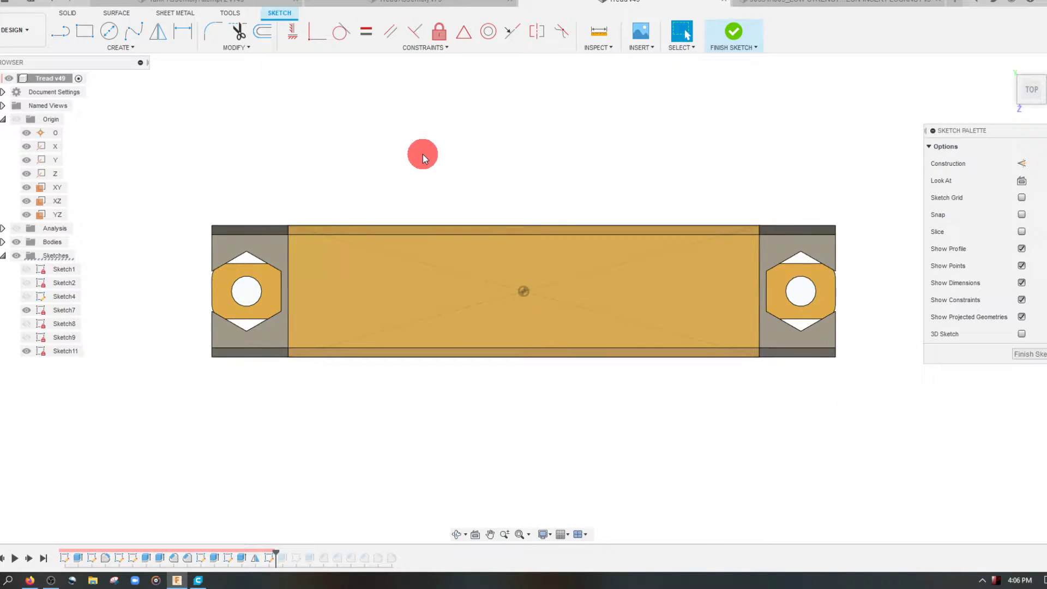
{"action": "left_click", "coordinate": [75, 47]}
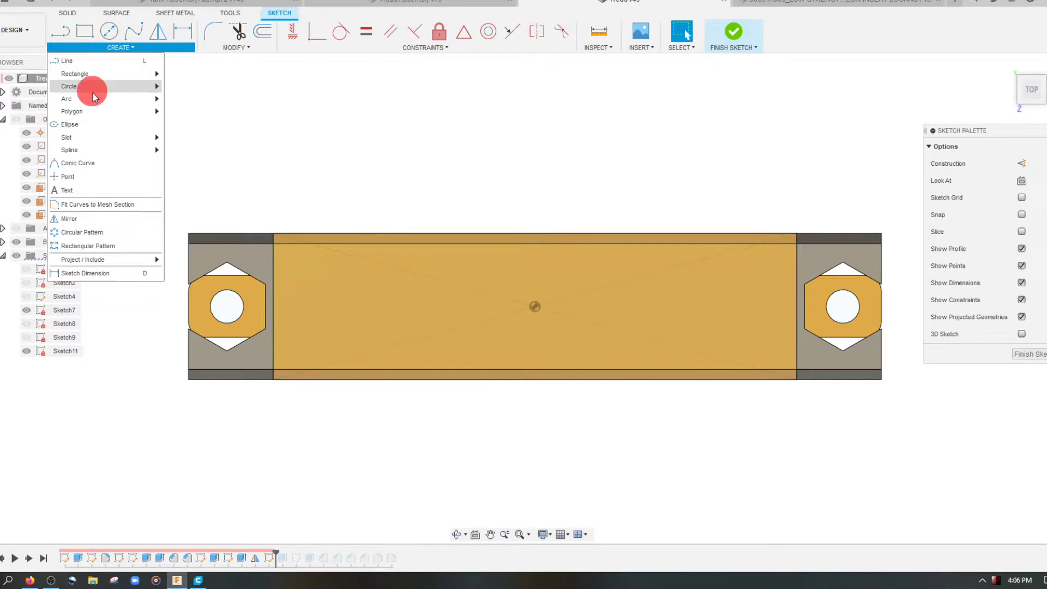
{"action": "mouse_move", "coordinate": [117, 102]}
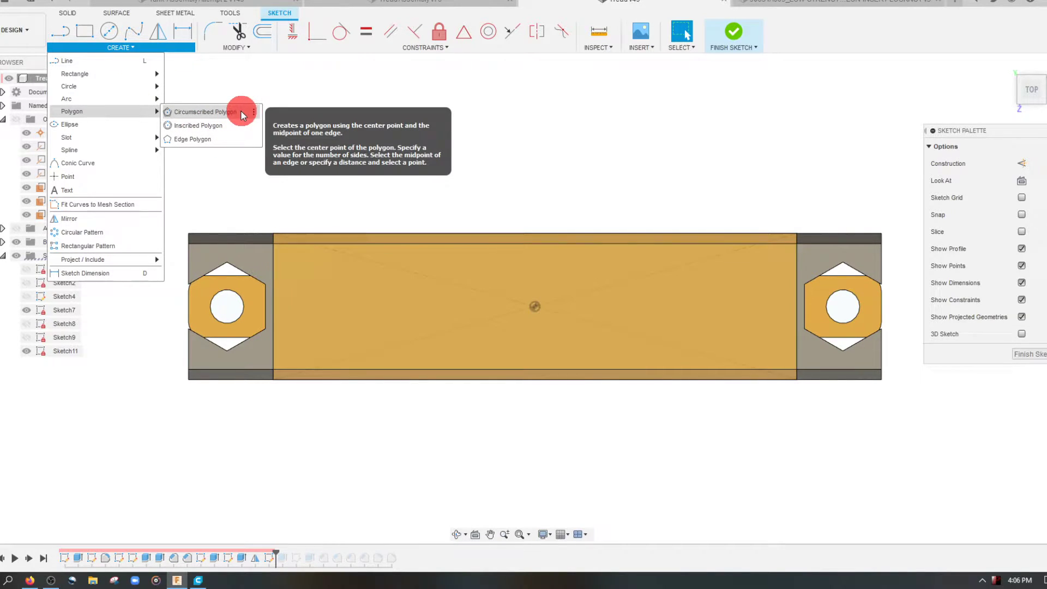
{"action": "left_click", "coordinate": [225, 140]}
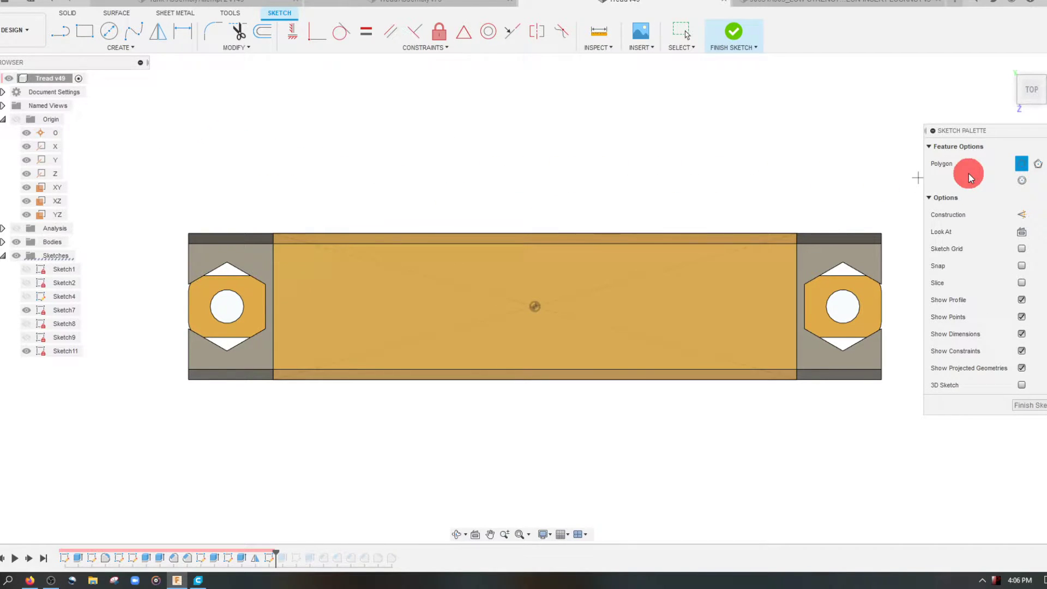
{"action": "left_click", "coordinate": [550, 162]}
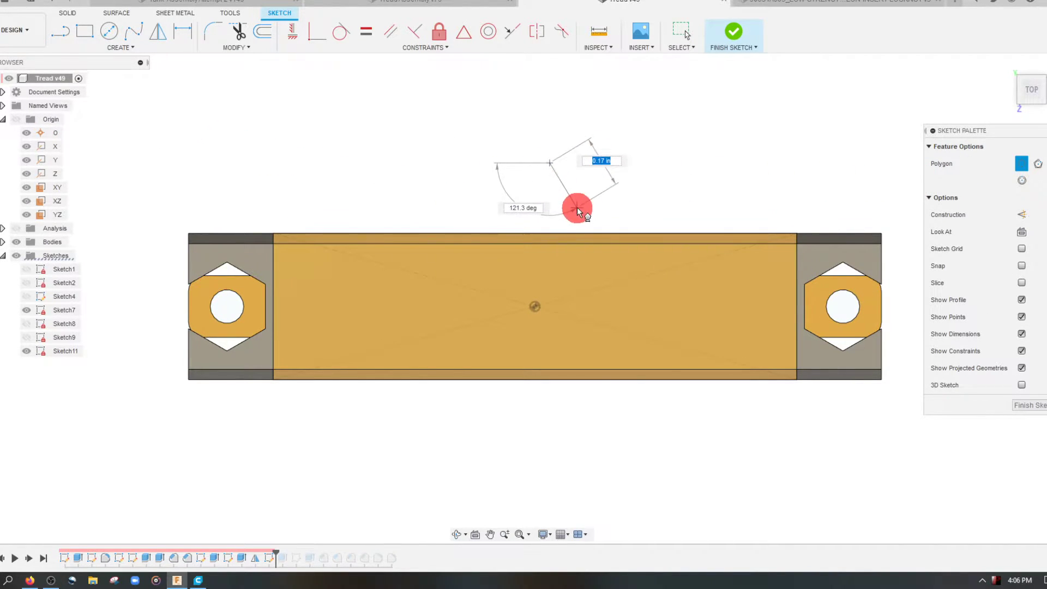
{"action": "left_click", "coordinate": [571, 191]}
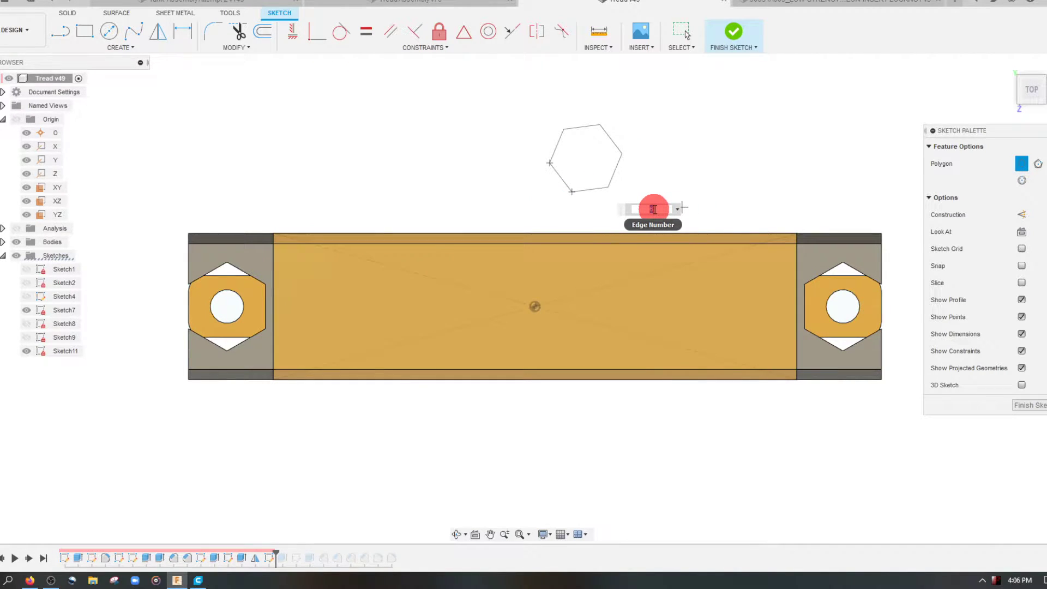
{"action": "type", "text": "3"}
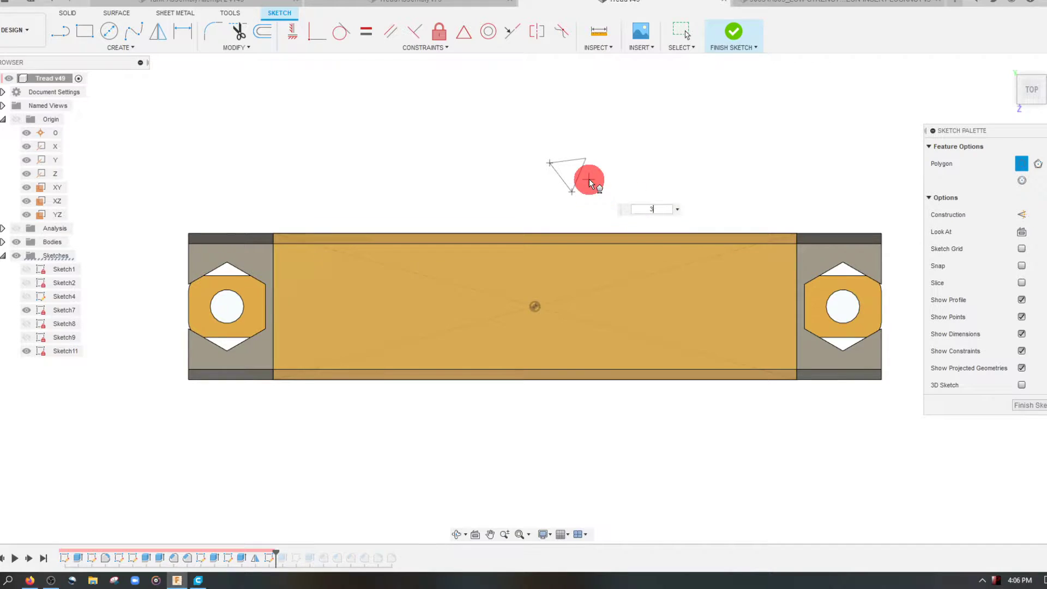
{"action": "scroll", "coordinate": [589, 179], "scroll_direction": "up", "scroll_amount": 2}
{"action": "left_click", "coordinate": [522, 206]}
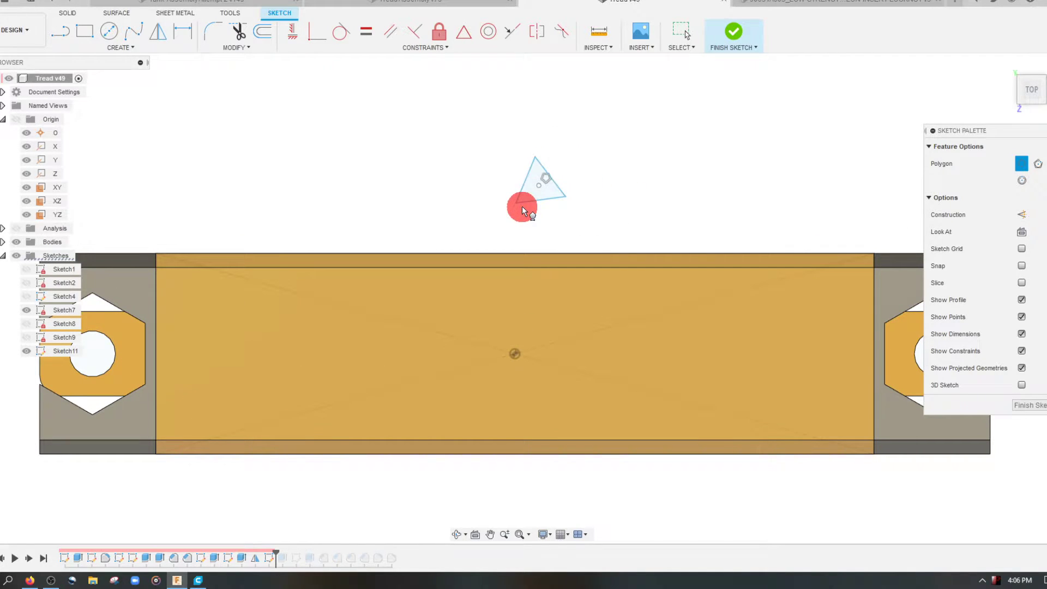
{"action": "scroll", "coordinate": [542, 177], "scroll_direction": "up", "scroll_amount": 2}
{"action": "key", "text": "Escape"}
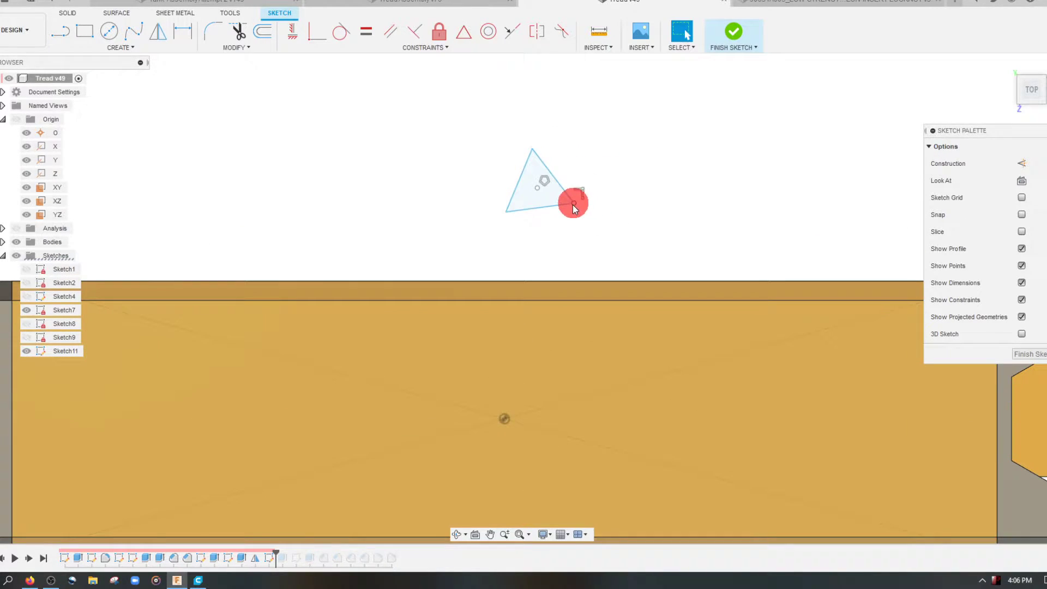
Step: Reshape the triangle by dragging its right corner, then constrain its base horizontal
{"action": "left_click_drag", "start_coordinate": [573, 207], "coordinate": [600, 233]}
{"action": "scroll", "coordinate": [649, 197], "scroll_direction": "down", "scroll_amount": 2}
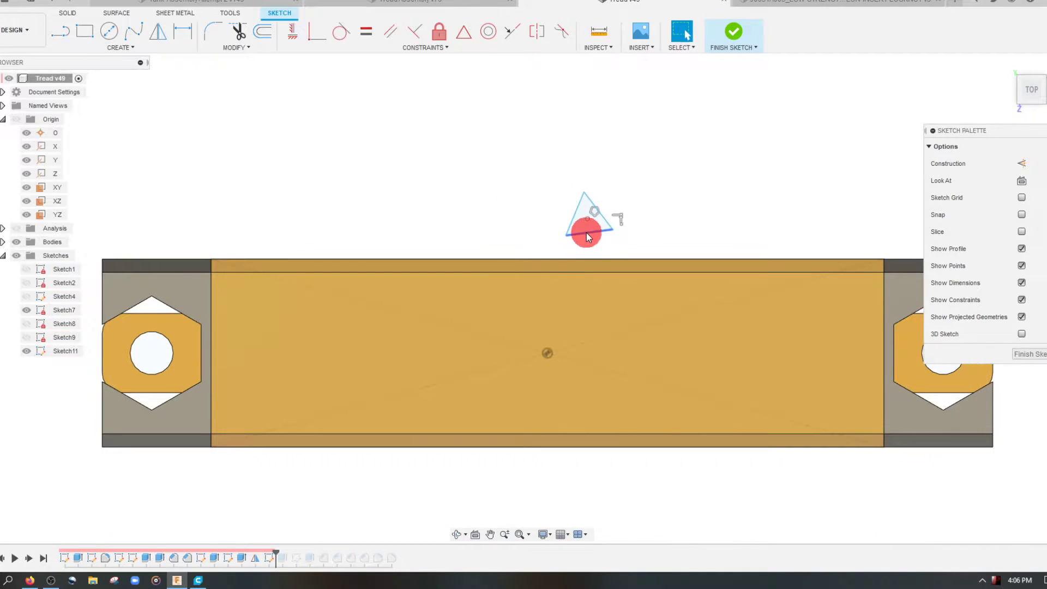
{"action": "left_click", "coordinate": [296, 38]}
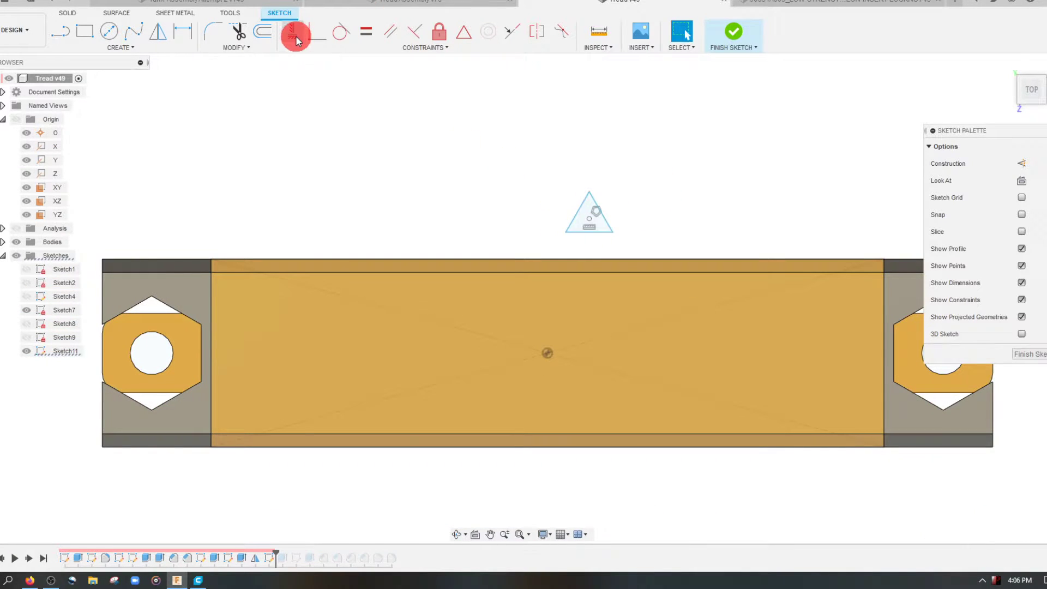
{"action": "scroll", "coordinate": [603, 219], "scroll_direction": "up", "scroll_amount": 1}
{"action": "scroll", "coordinate": [731, 206], "scroll_direction": "down", "scroll_amount": 2}
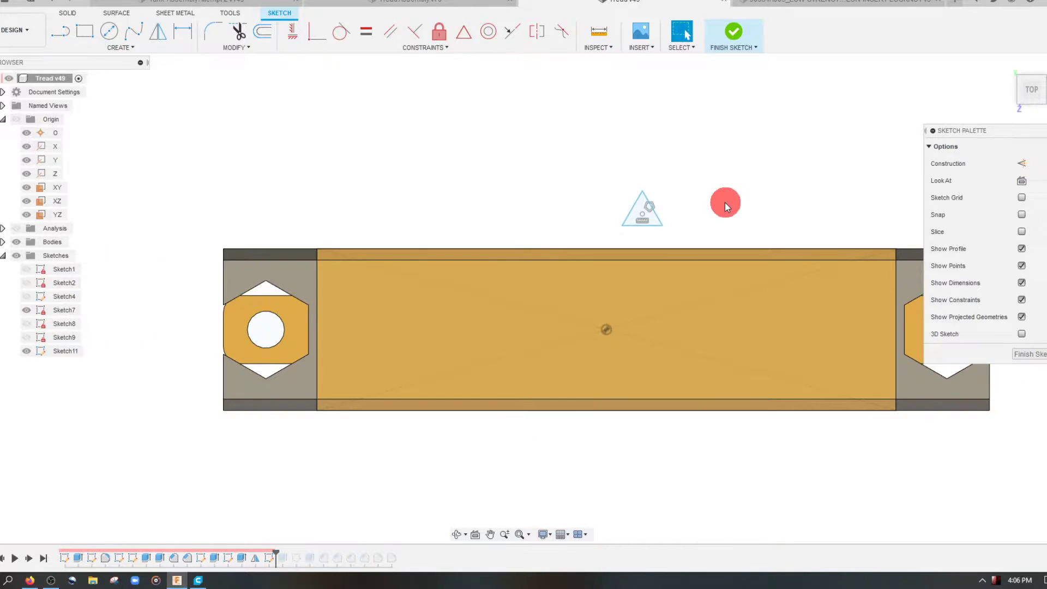
{"action": "scroll", "coordinate": [703, 208], "scroll_direction": "down", "scroll_amount": 1}
{"action": "scroll", "coordinate": [678, 211], "scroll_direction": "up", "scroll_amount": 2}
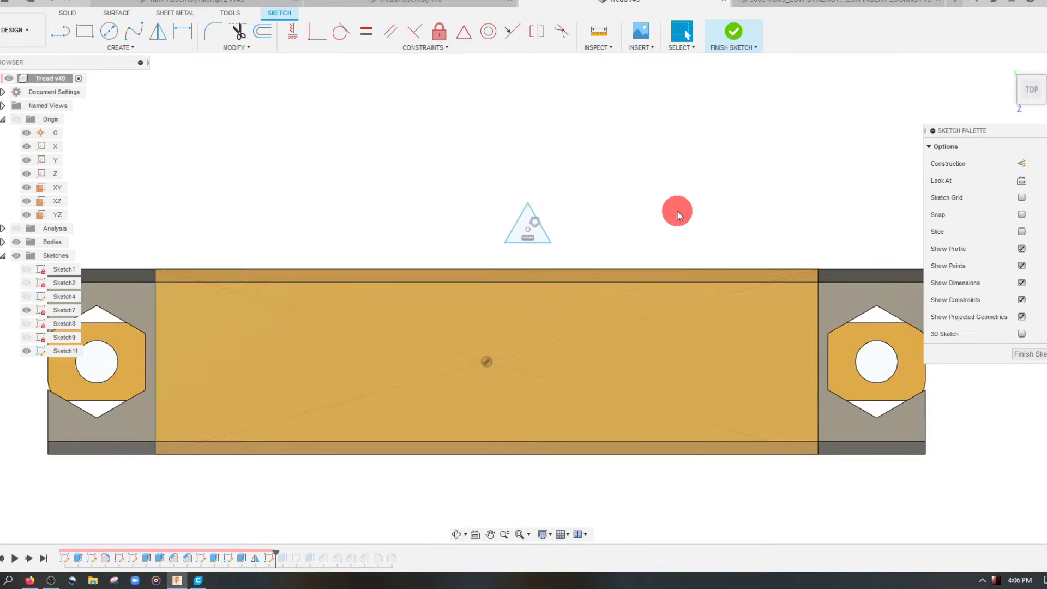
{"action": "left_click", "coordinate": [179, 49]}
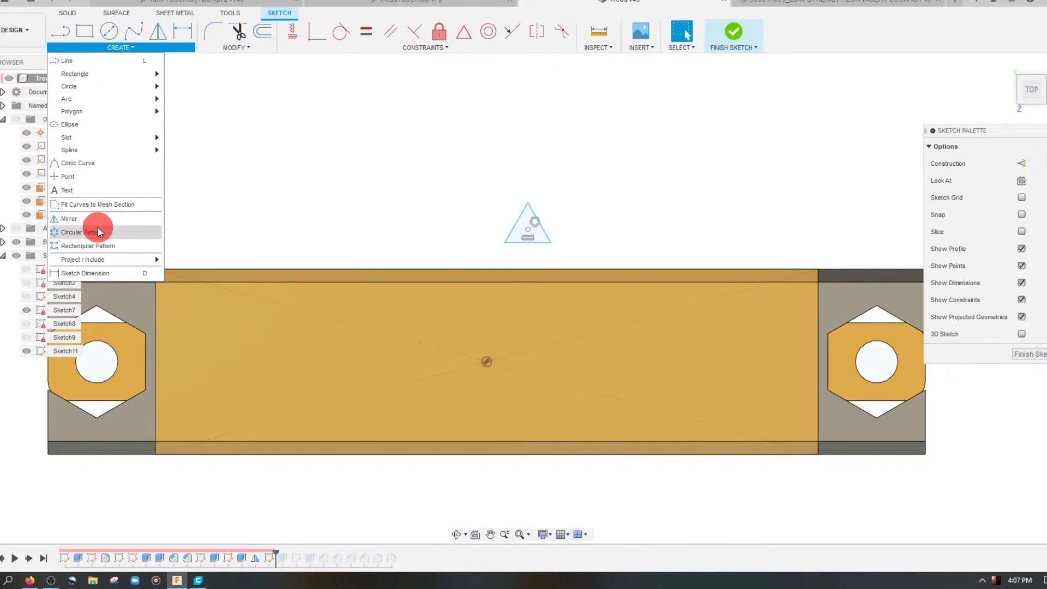
{"action": "left_click", "coordinate": [68, 245]}
{"action": "scroll", "coordinate": [676, 224], "scroll_direction": "up", "scroll_amount": 1}
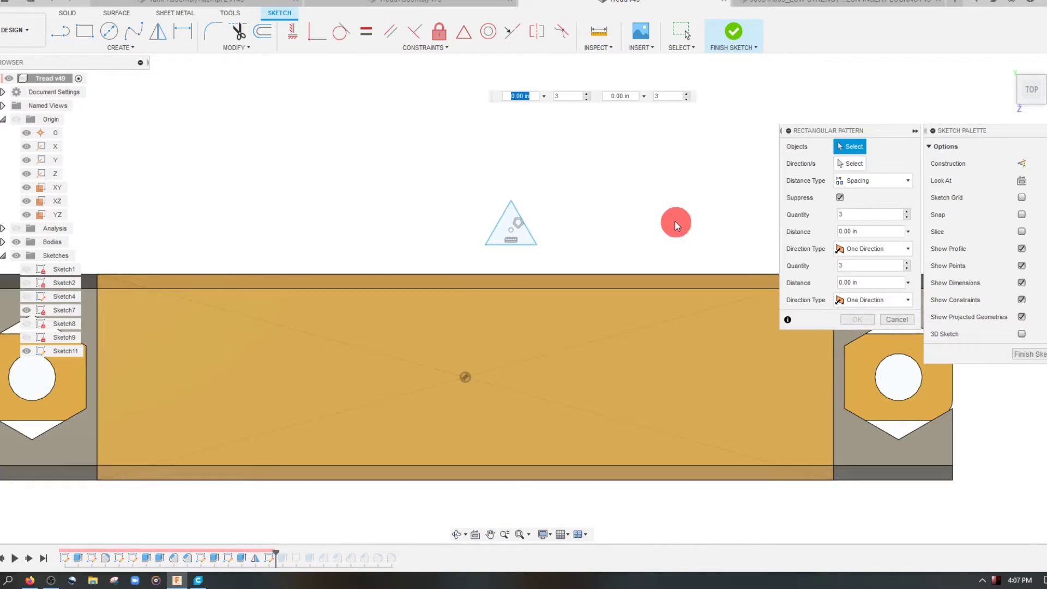
{"action": "scroll", "coordinate": [676, 224], "scroll_direction": "up", "scroll_amount": 1}
{"action": "left_click_drag", "start_coordinate": [385, 185], "coordinate": [545, 261]}
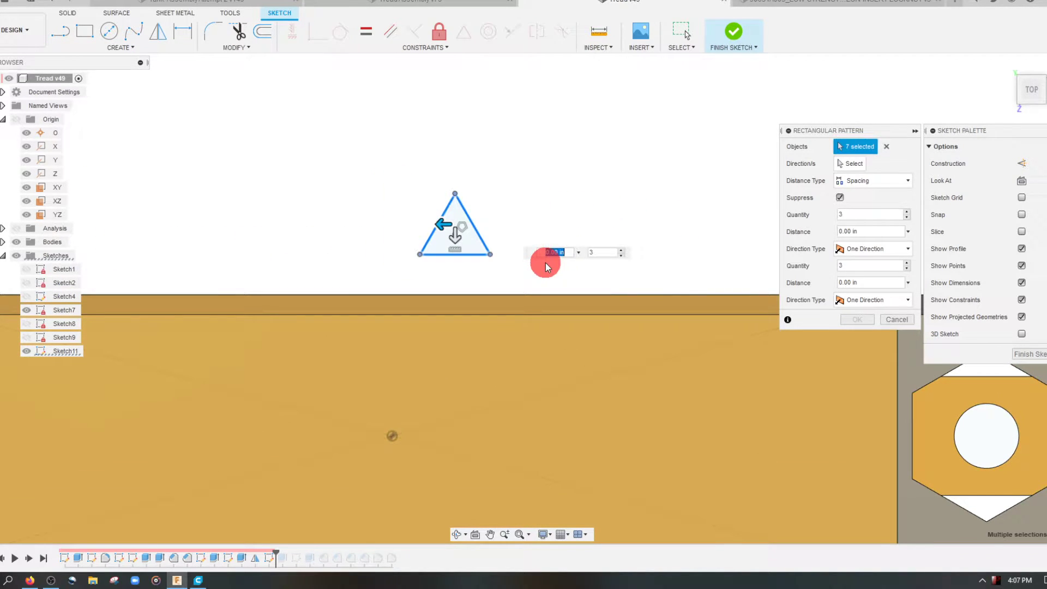
{"action": "left_click", "coordinate": [846, 163]}
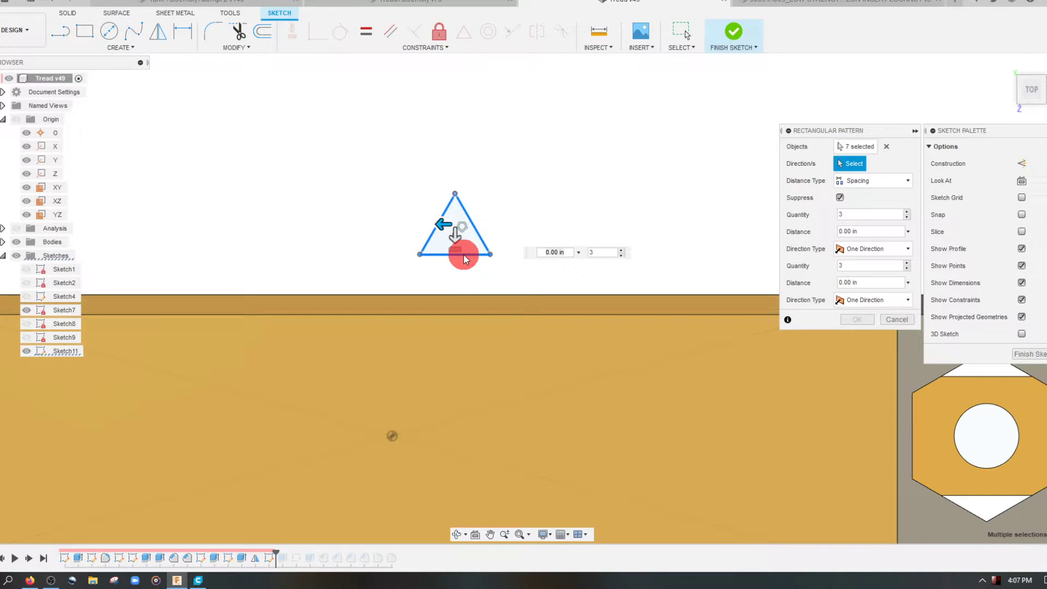
{"action": "left_click_drag", "start_coordinate": [439, 225], "coordinate": [483, 236]}
{"action": "left_click", "coordinate": [892, 319]}
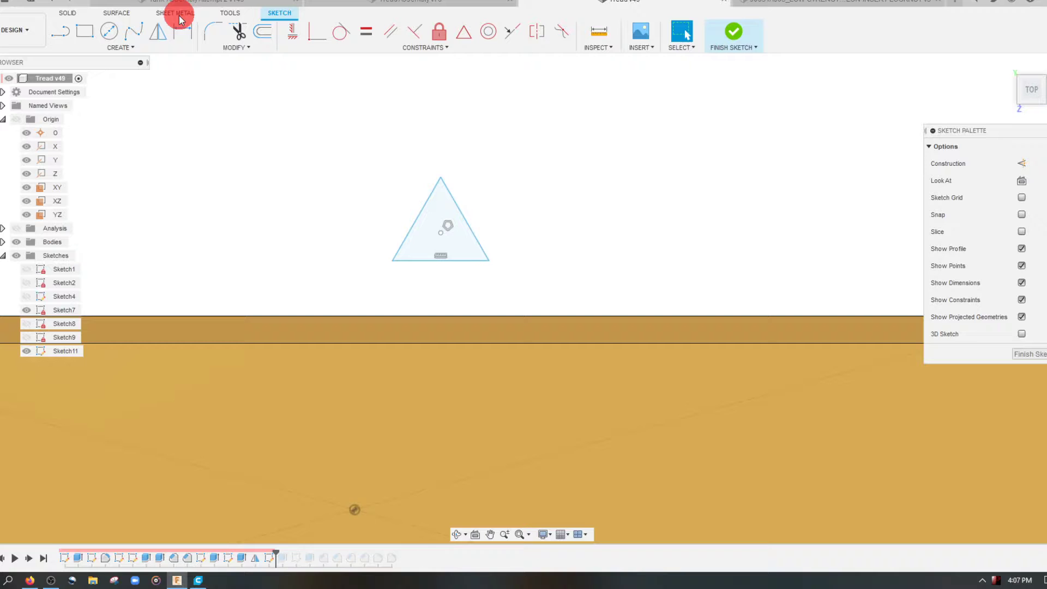
Step: Dimension the triangle's base width to 0.125
{"action": "left_click", "coordinate": [182, 28]}
{"action": "left_click", "coordinate": [454, 260]}
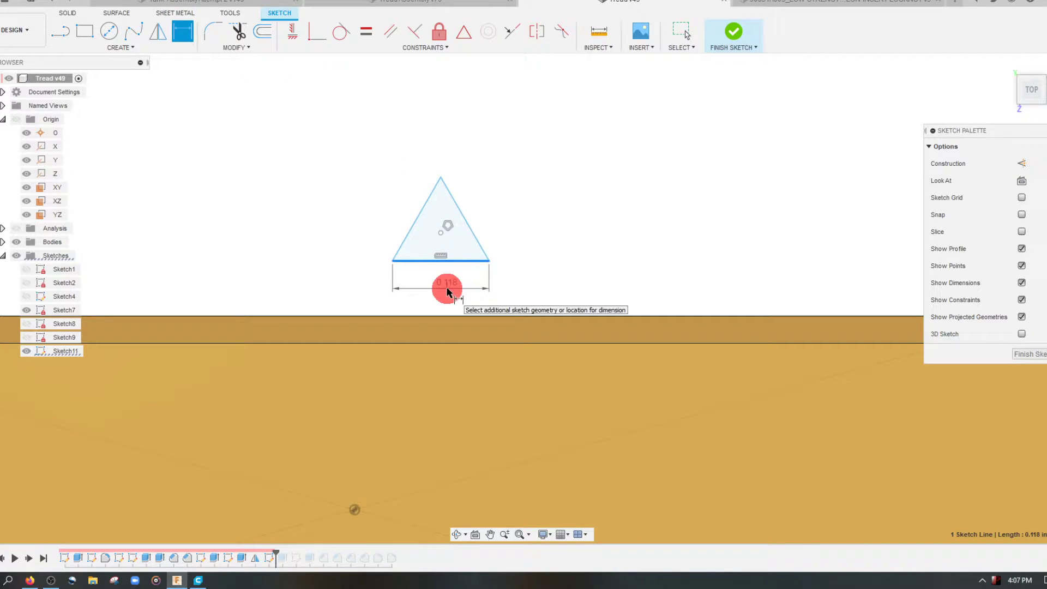
{"action": "left_click", "coordinate": [445, 286]}
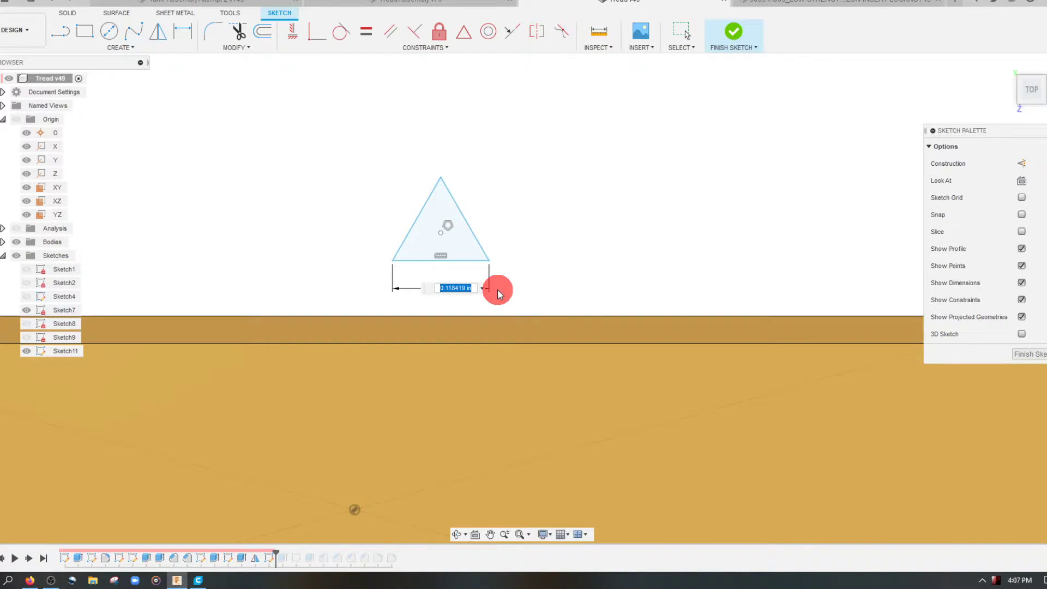
{"action": "type", "text": ".125"}
{"action": "key", "text": "Return"}
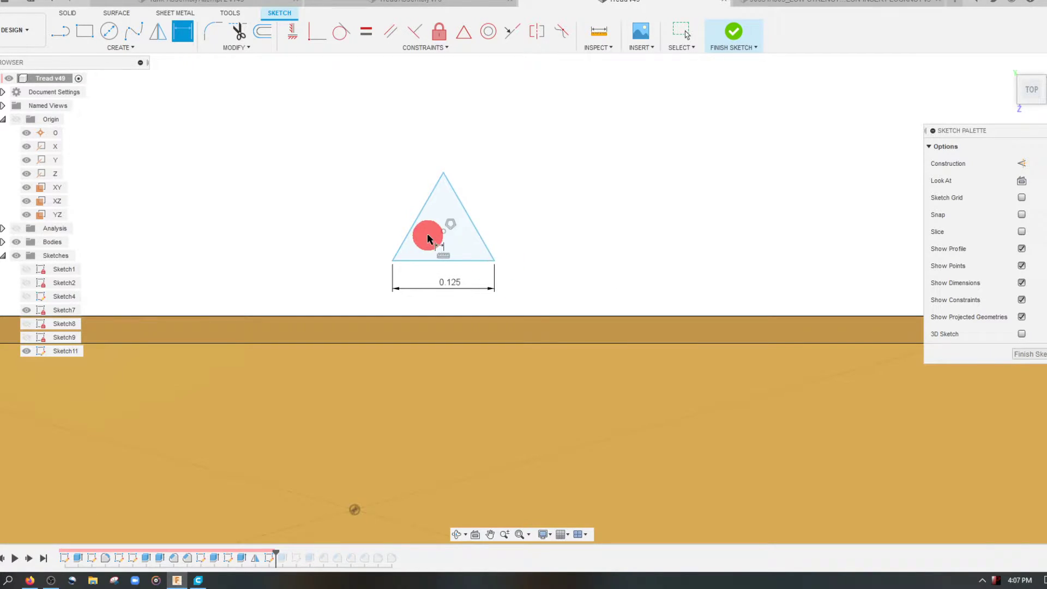
{"action": "scroll", "coordinate": [441, 227], "scroll_direction": "down", "scroll_amount": 2}
Step: Attempt a triangle height dimension, dismiss the over-constraint warning, and nudge the triangle up-left
{"action": "left_click", "coordinate": [131, 48]}
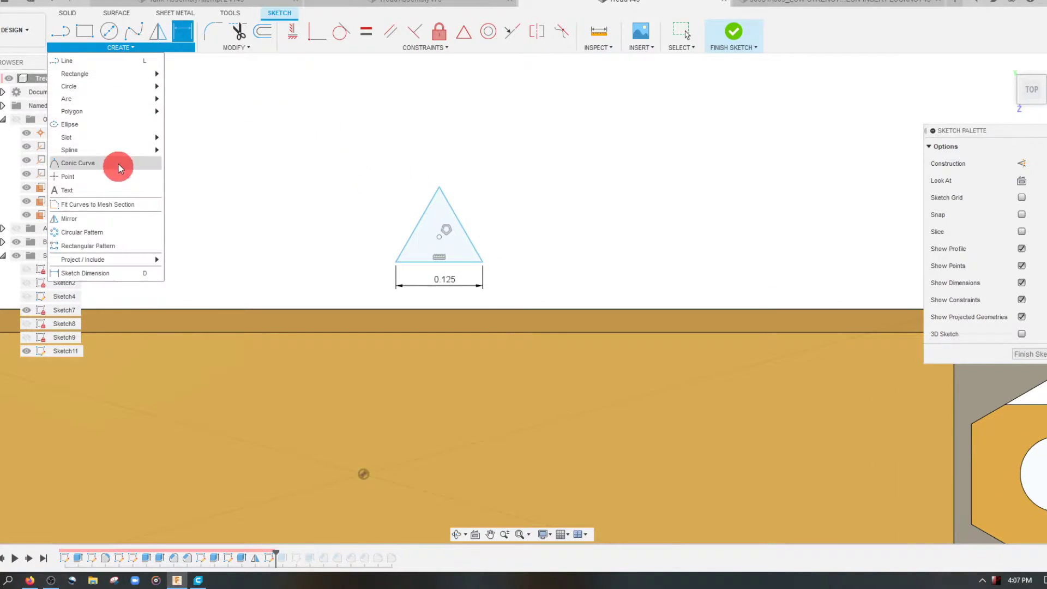
{"action": "left_click", "coordinate": [235, 201]}
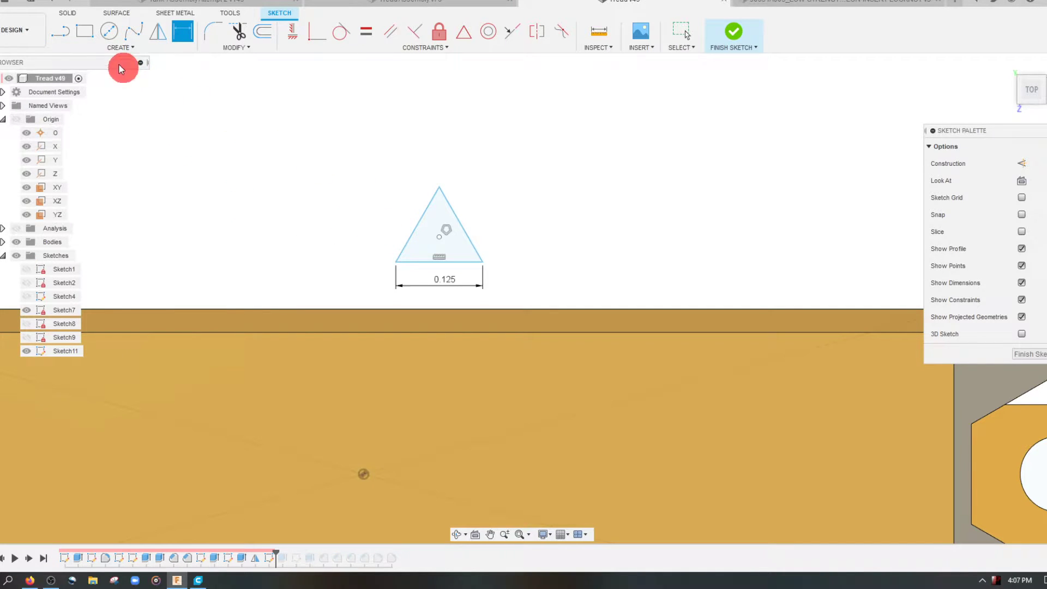
{"action": "left_click", "coordinate": [118, 47]}
{"action": "mouse_move", "coordinate": [91, 112]}
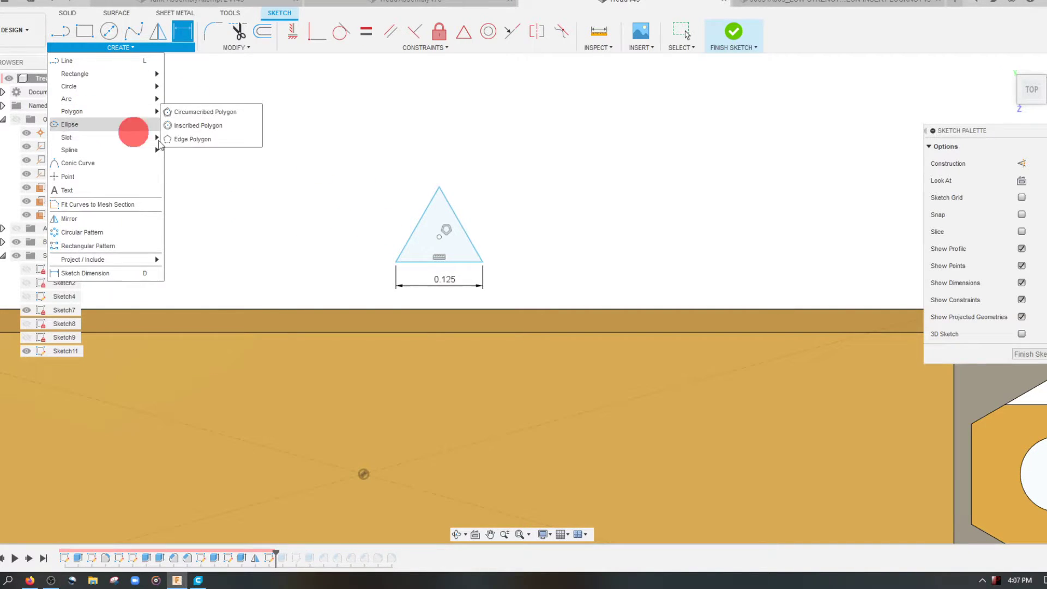
{"action": "key", "text": "d"}
{"action": "left_click", "coordinate": [457, 262]}
{"action": "left_click", "coordinate": [439, 187]}
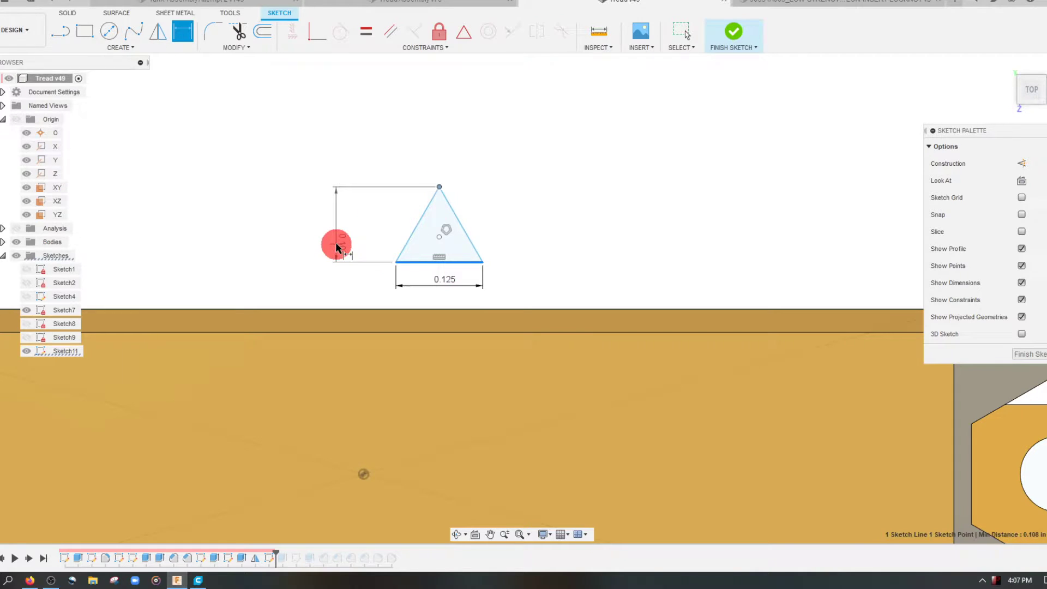
{"action": "left_click", "coordinate": [337, 246]}
{"action": "left_click", "coordinate": [603, 289]}
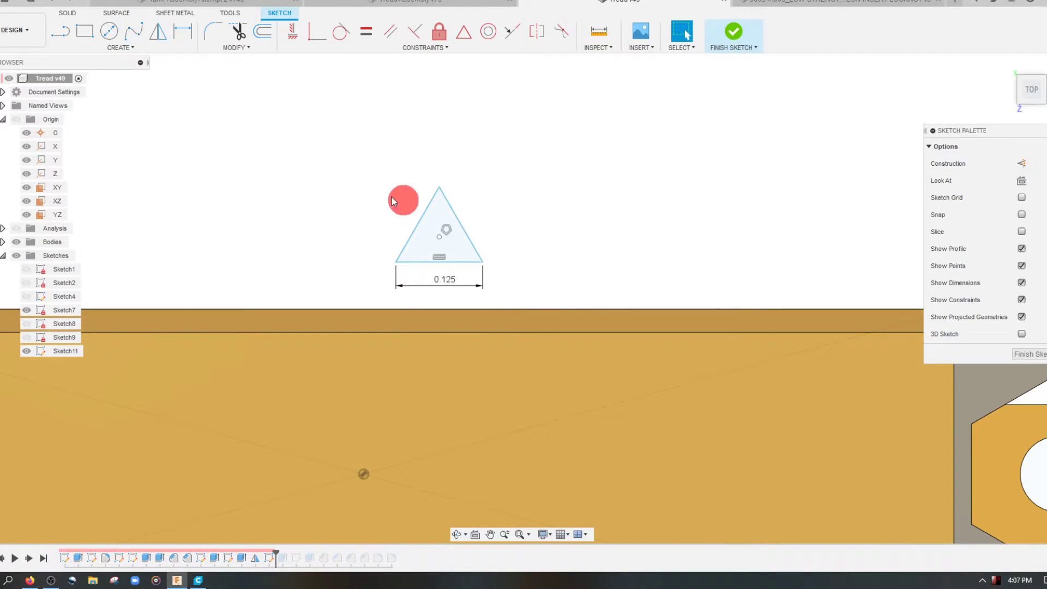
{"action": "mouse_move", "coordinate": [482, 262]}
{"action": "left_mouse_down"}
{"action": "mouse_move", "coordinate": [486, 219]}
{"action": "mouse_move", "coordinate": [470, 252]}
{"action": "left_mouse_up"}
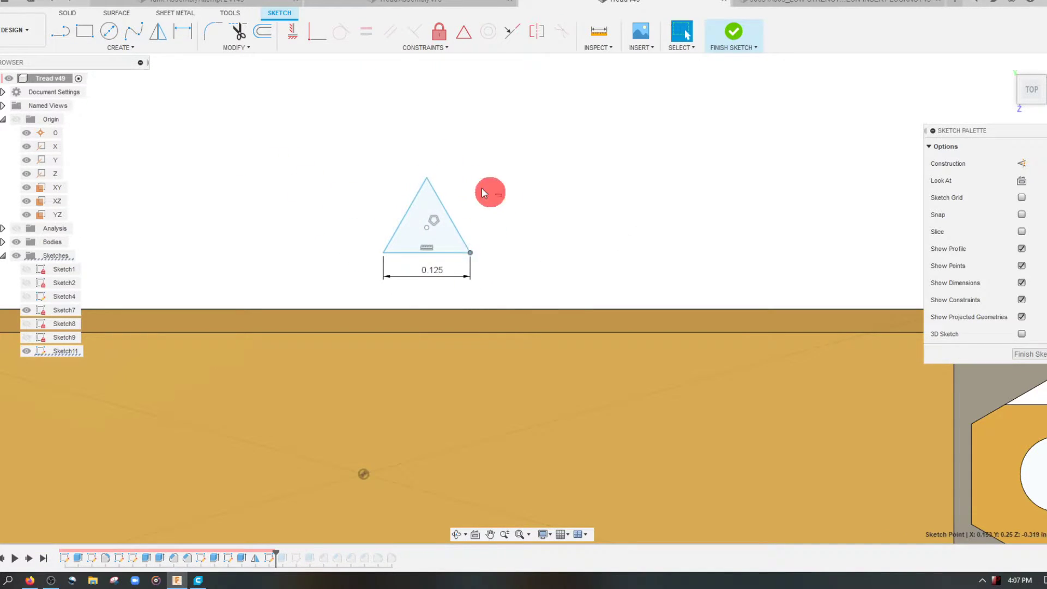
{"action": "left_click", "coordinate": [117, 47]}
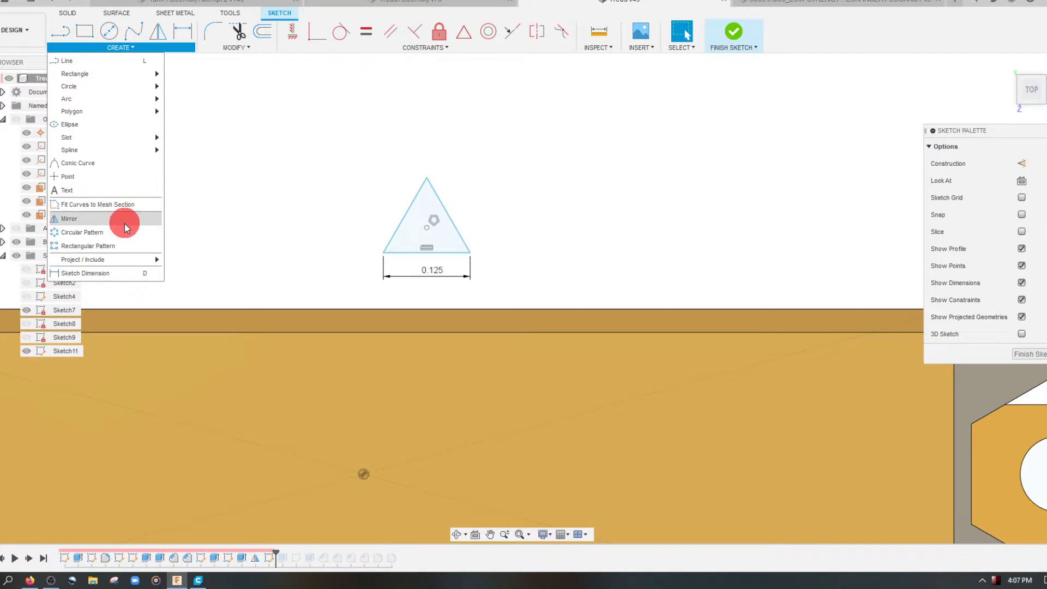
Step: Create a rectangular pattern of the triangle with 0.125 in spacing
{"action": "left_click", "coordinate": [123, 245]}
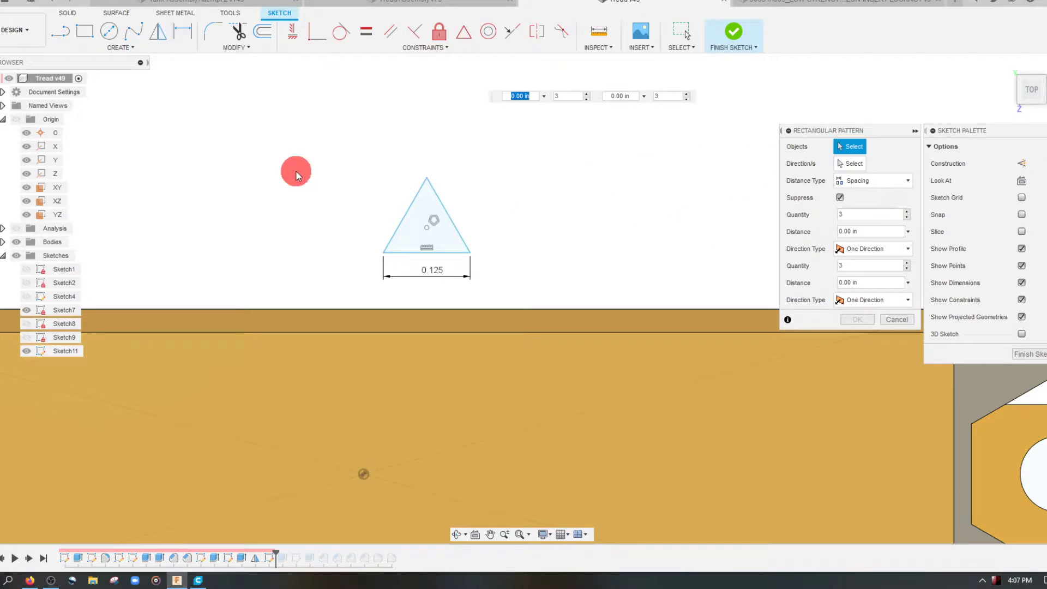
{"action": "left_click_drag", "start_coordinate": [295, 175], "coordinate": [539, 285]}
{"action": "scroll", "coordinate": [479, 218], "scroll_direction": "up", "scroll_amount": 2}
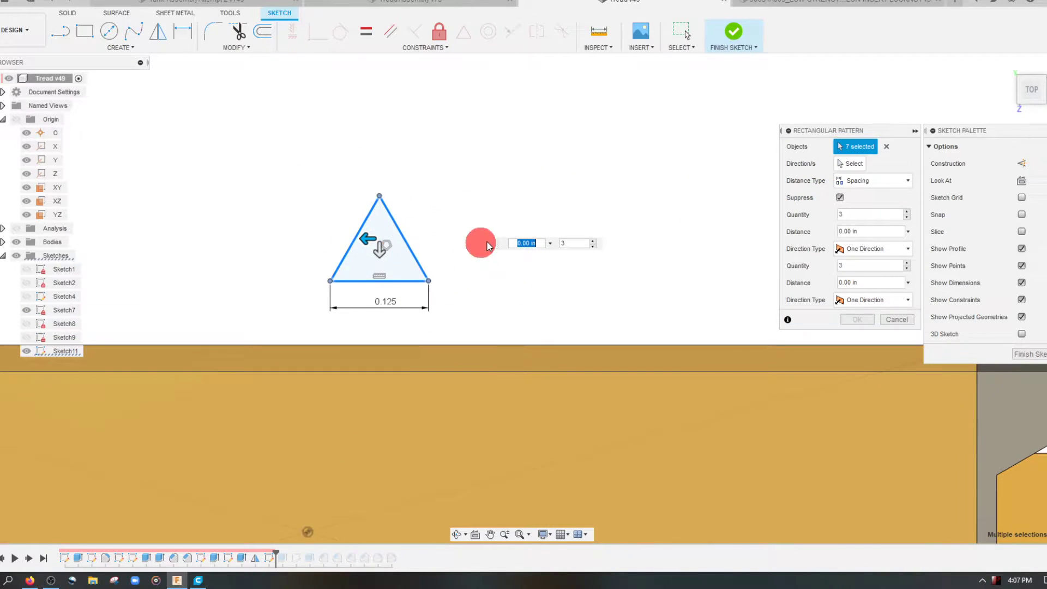
{"action": "left_click_drag", "start_coordinate": [355, 236], "coordinate": [466, 246]}
{"action": "left_click", "coordinate": [860, 184]}
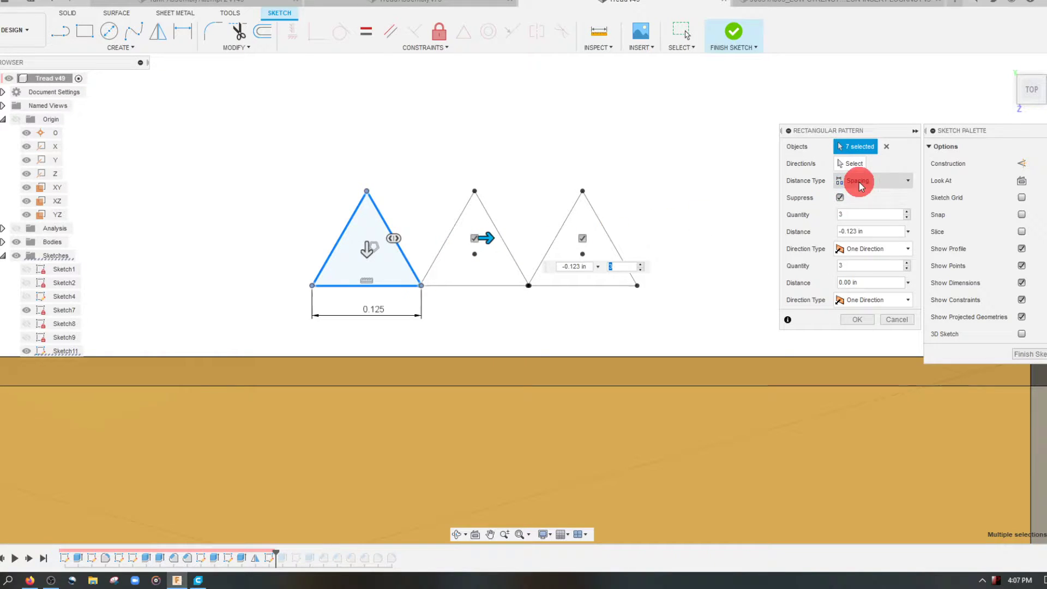
{"action": "left_click", "coordinate": [860, 183]}
{"action": "left_click", "coordinate": [877, 180]}
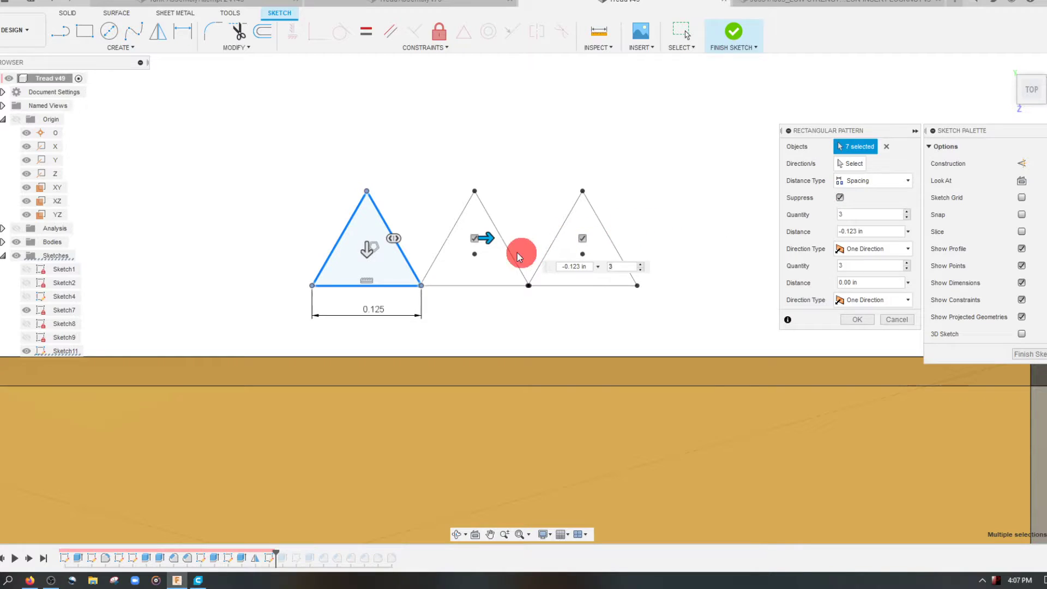
{"action": "left_click_drag", "start_coordinate": [580, 266], "coordinate": [597, 237]}
{"action": "left_click", "coordinate": [582, 267]}
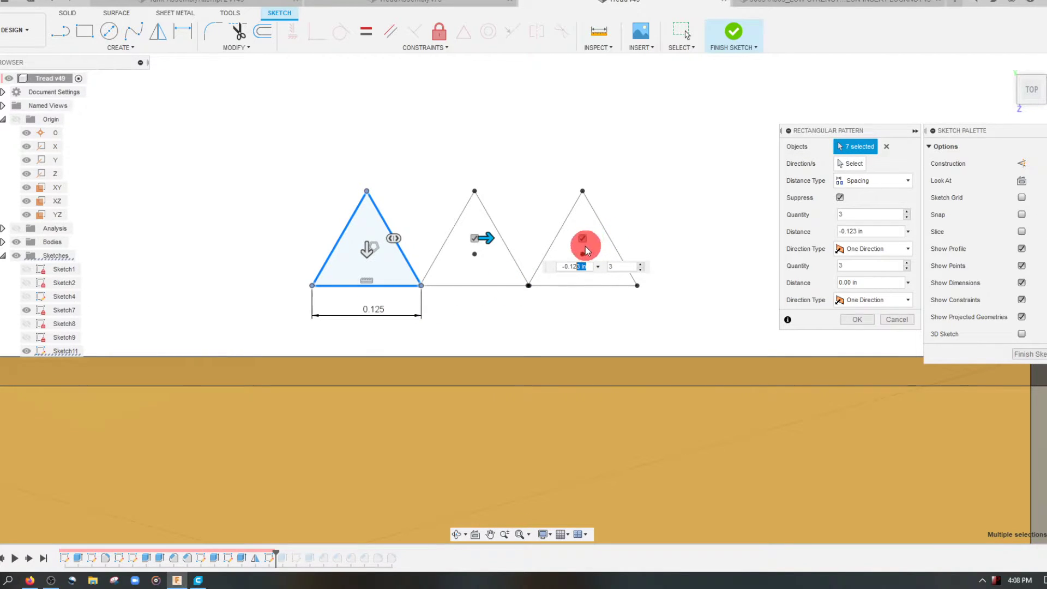
{"action": "type", "text": "5"}
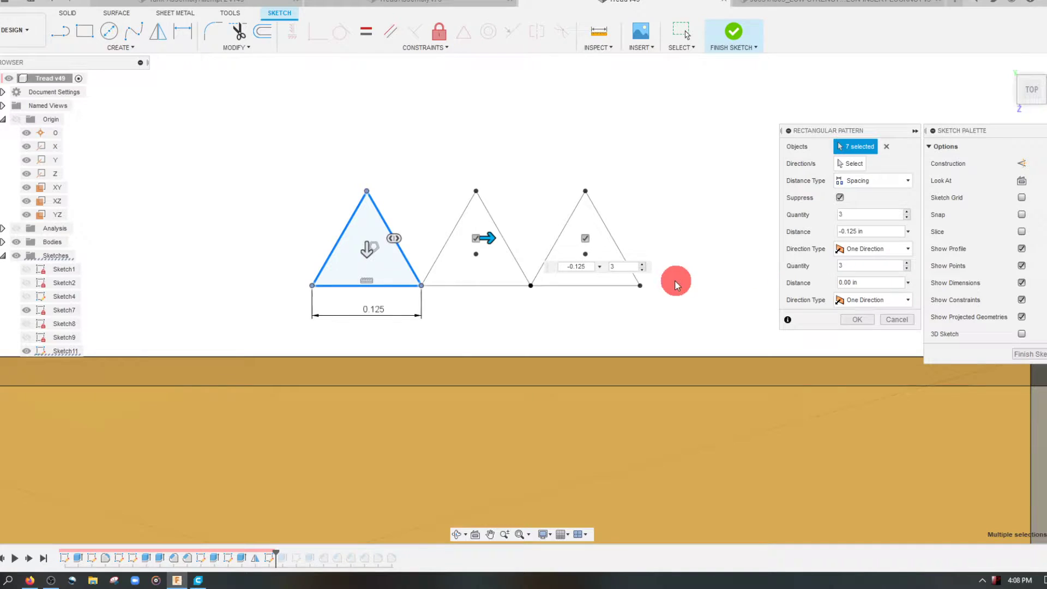
{"action": "scroll", "coordinate": [416, 325], "scroll_direction": "down", "scroll_amount": 5}
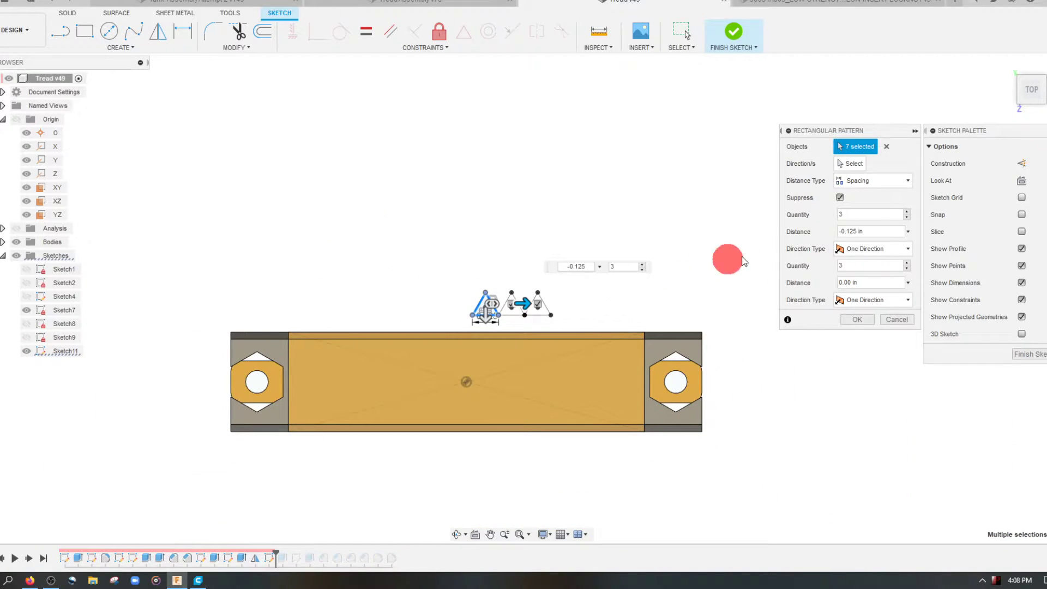
{"action": "left_click", "coordinate": [642, 264]}
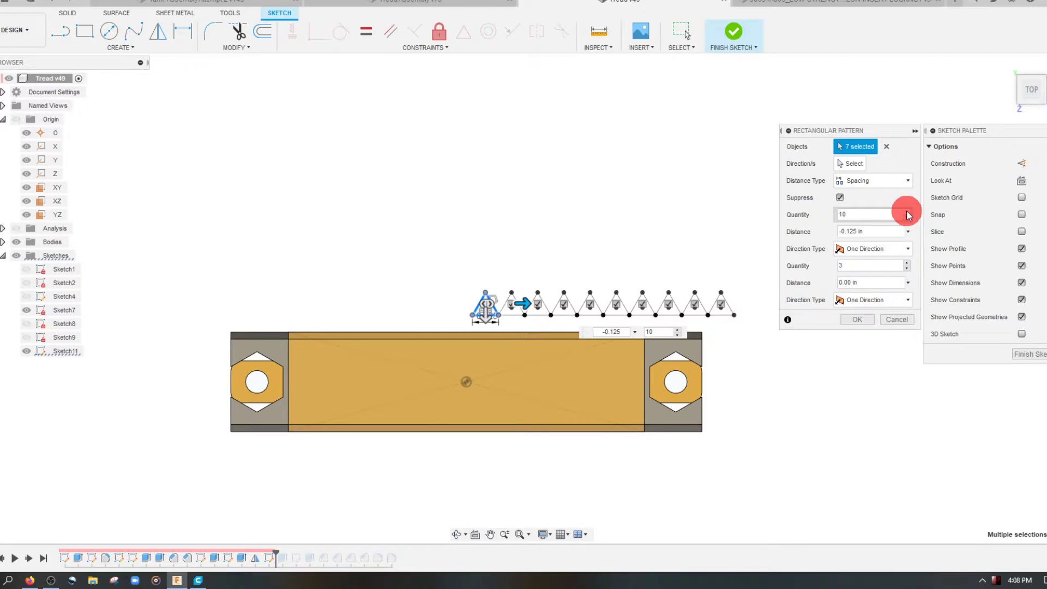
Step: Make the pattern symmetric with a quantity of 21 and confirm it
{"action": "scroll", "coordinate": [526, 406], "scroll_direction": "down", "scroll_amount": 1}
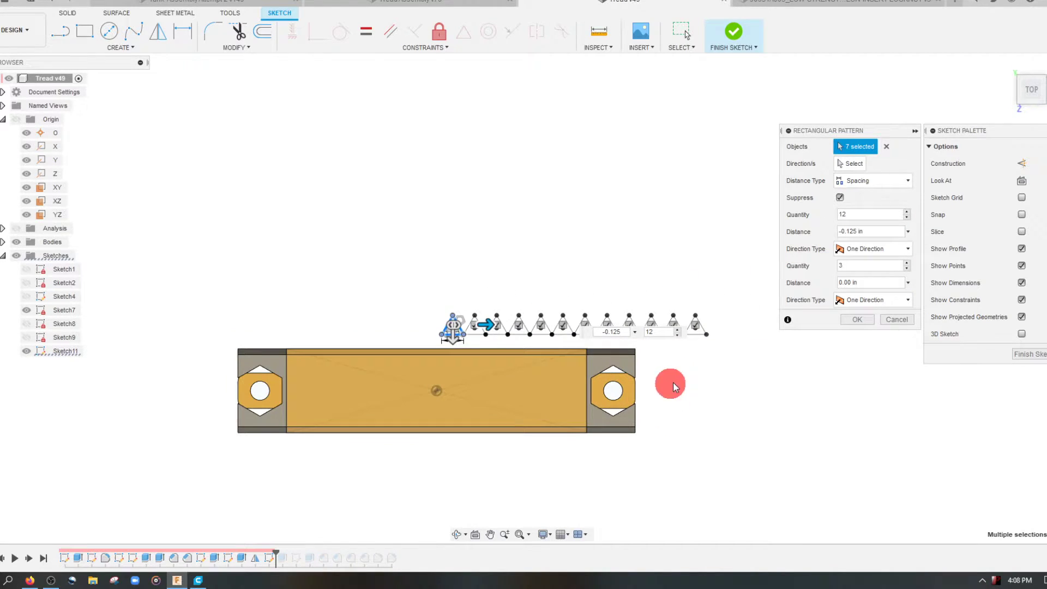
{"action": "scroll", "coordinate": [738, 364], "scroll_direction": "up", "scroll_amount": 2}
{"action": "scroll", "coordinate": [765, 348], "scroll_direction": "down", "scroll_amount": 2}
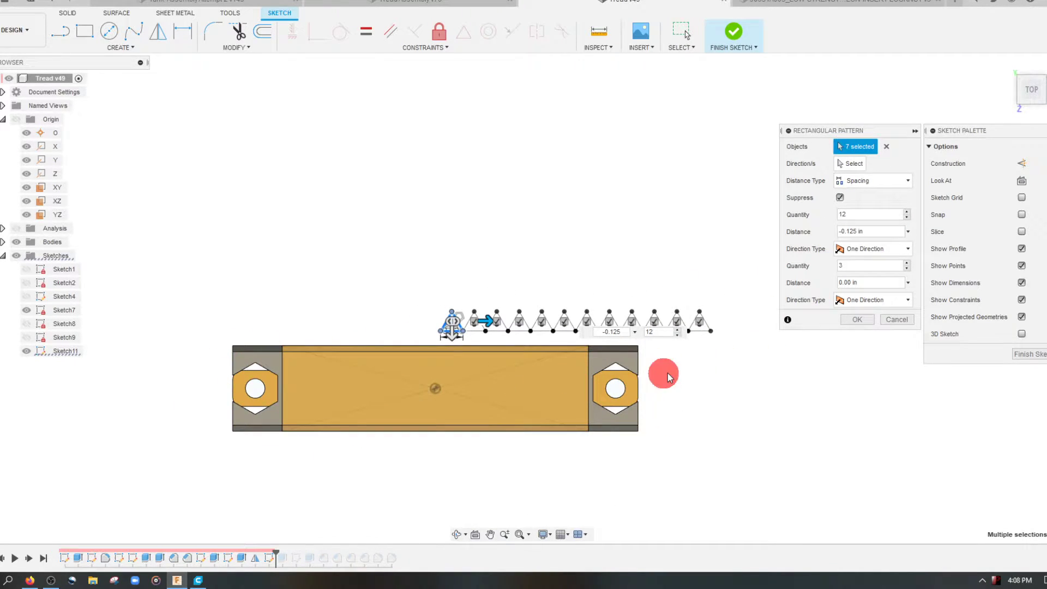
{"action": "left_click", "coordinate": [854, 249]}
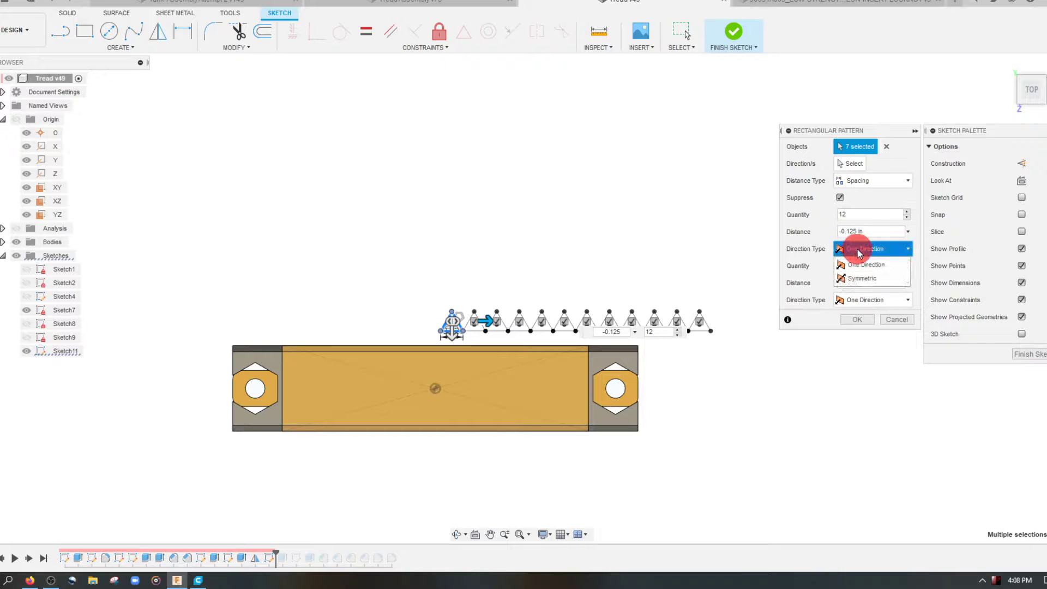
{"action": "left_click", "coordinate": [867, 278]}
{"action": "scroll", "coordinate": [362, 378], "scroll_direction": "up", "scroll_amount": 1}
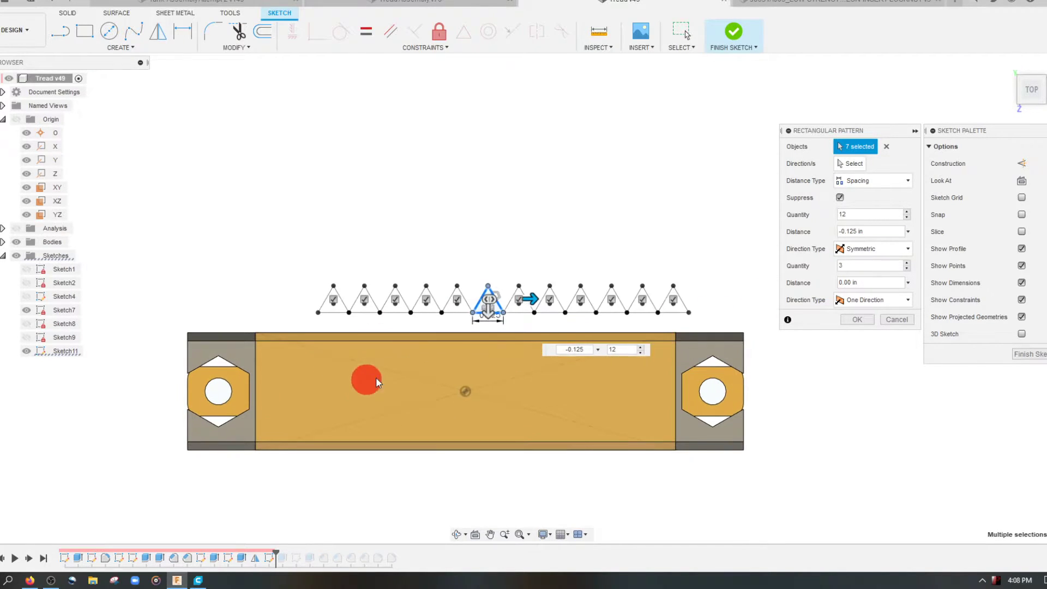
{"action": "scroll", "coordinate": [737, 274], "scroll_direction": "down", "scroll_amount": 1}
{"action": "scroll", "coordinate": [688, 284], "scroll_direction": "up", "scroll_amount": 1}
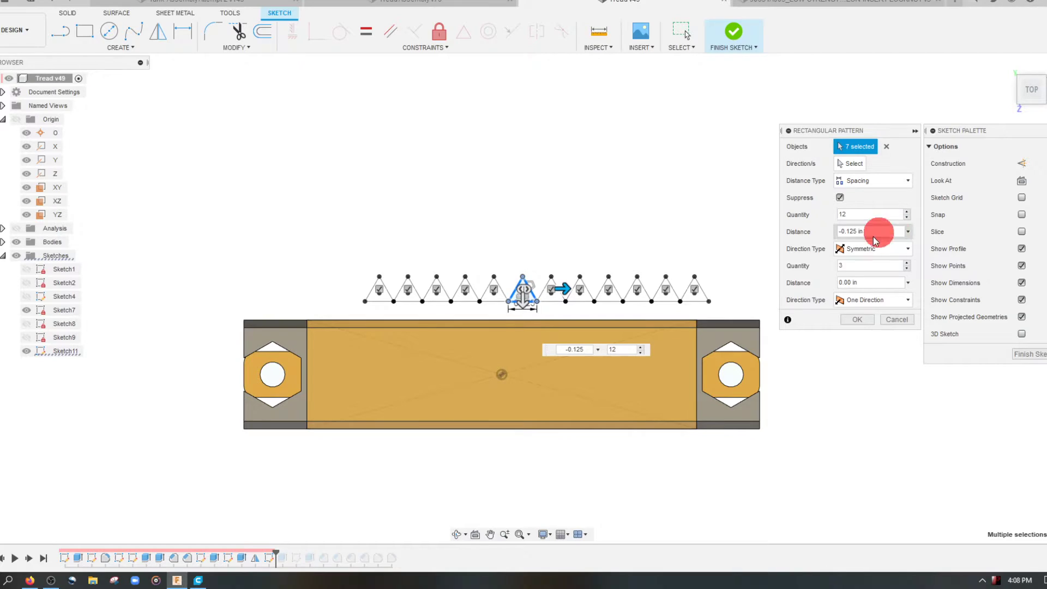
{"action": "scroll", "coordinate": [740, 314], "scroll_direction": "up", "scroll_amount": 1}
{"action": "left_click", "coordinate": [906, 212]}
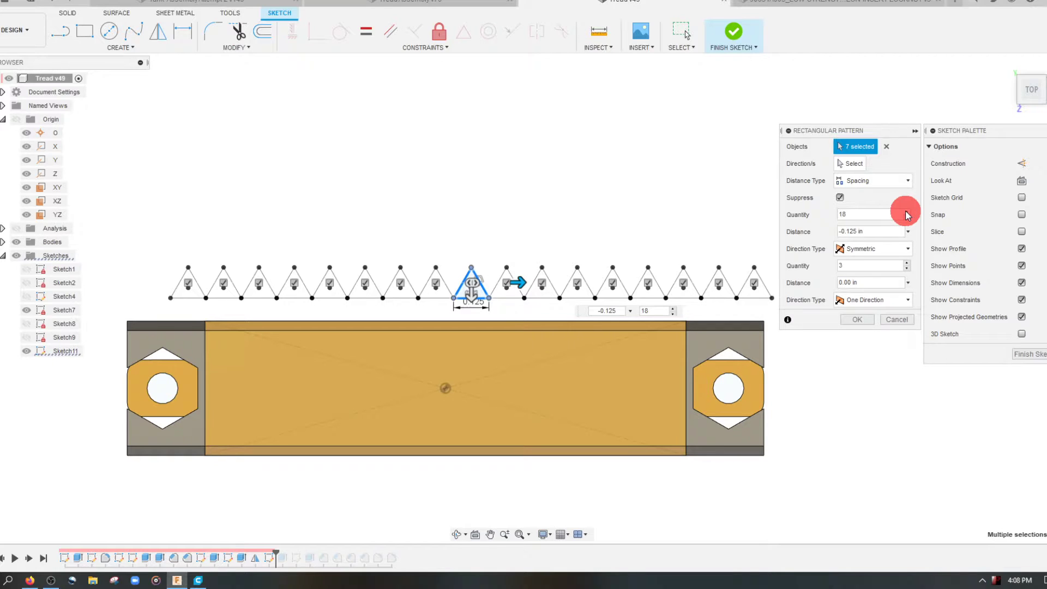
{"action": "left_click", "coordinate": [907, 211]}
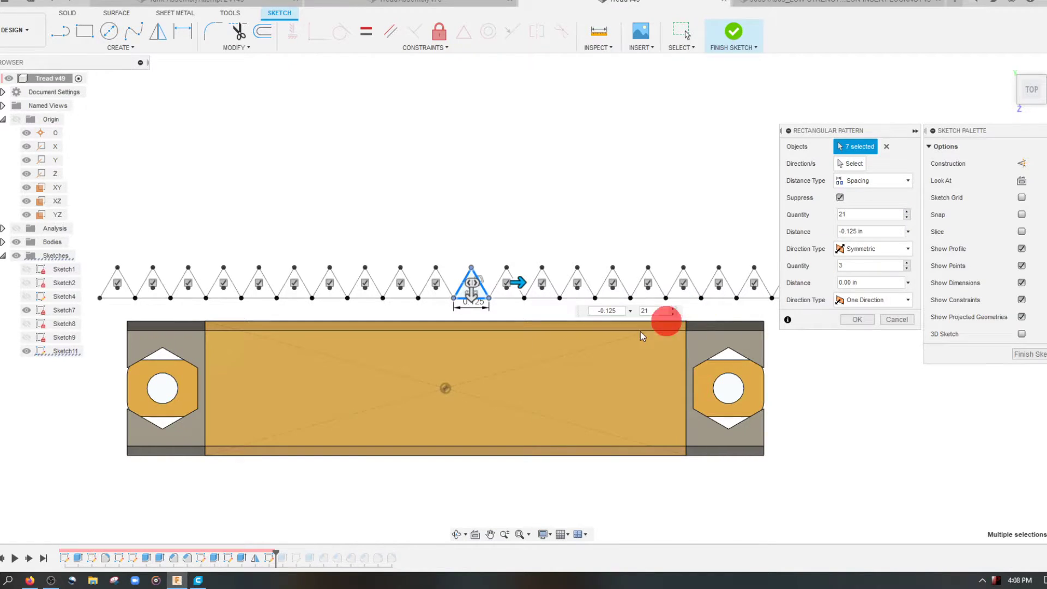
{"action": "scroll", "coordinate": [569, 371], "scroll_direction": "down", "scroll_amount": 1}
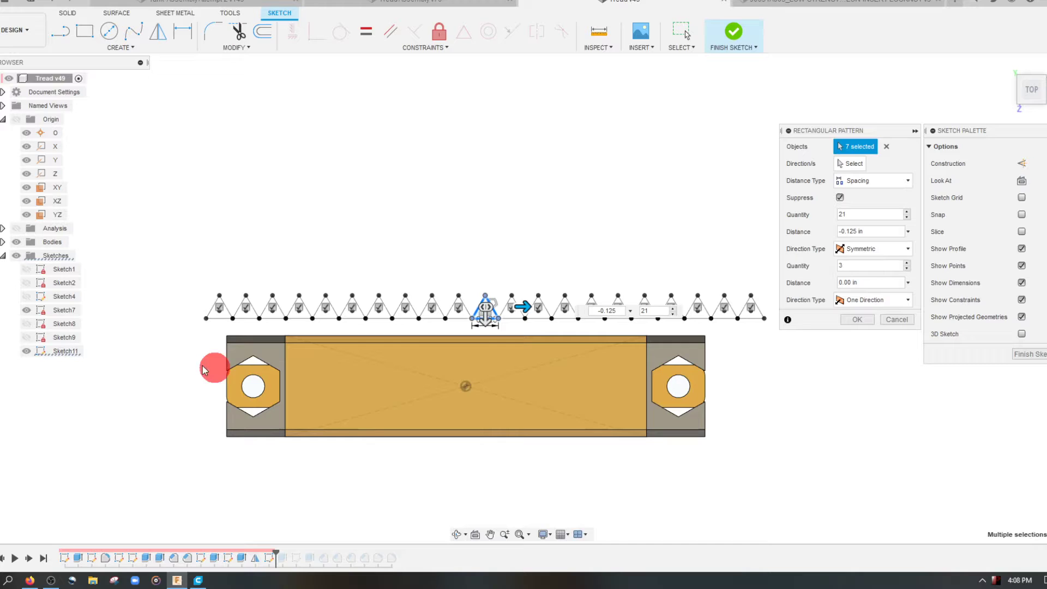
{"action": "scroll", "coordinate": [551, 384], "scroll_direction": "down", "scroll_amount": 1}
{"action": "left_click", "coordinate": [863, 320]}
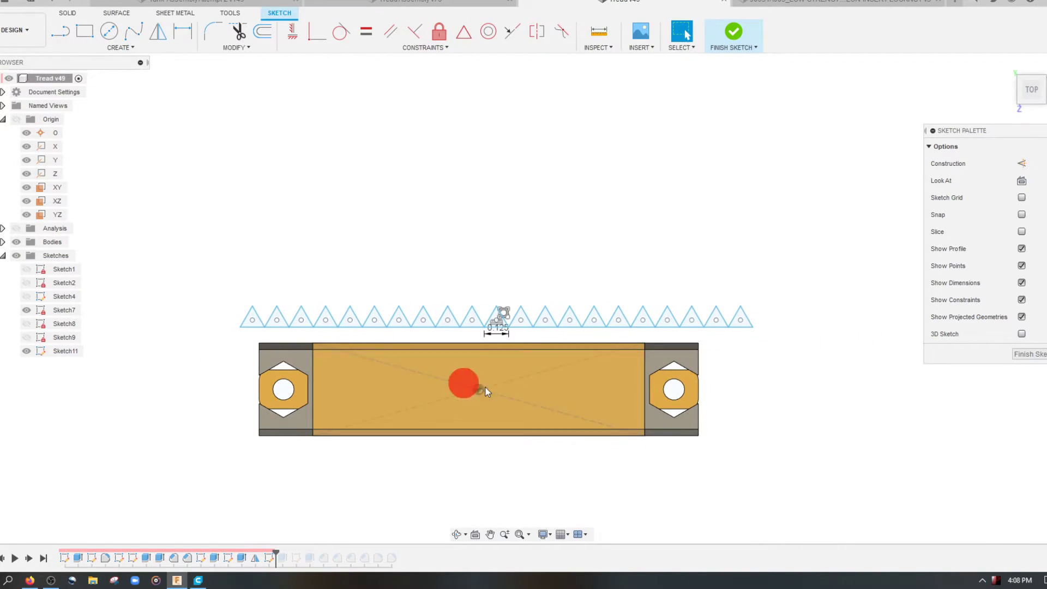
Step: Delete the base lines of the triangles along the left half of the tread
{"action": "scroll", "coordinate": [253, 330], "scroll_direction": "up", "scroll_amount": 3}
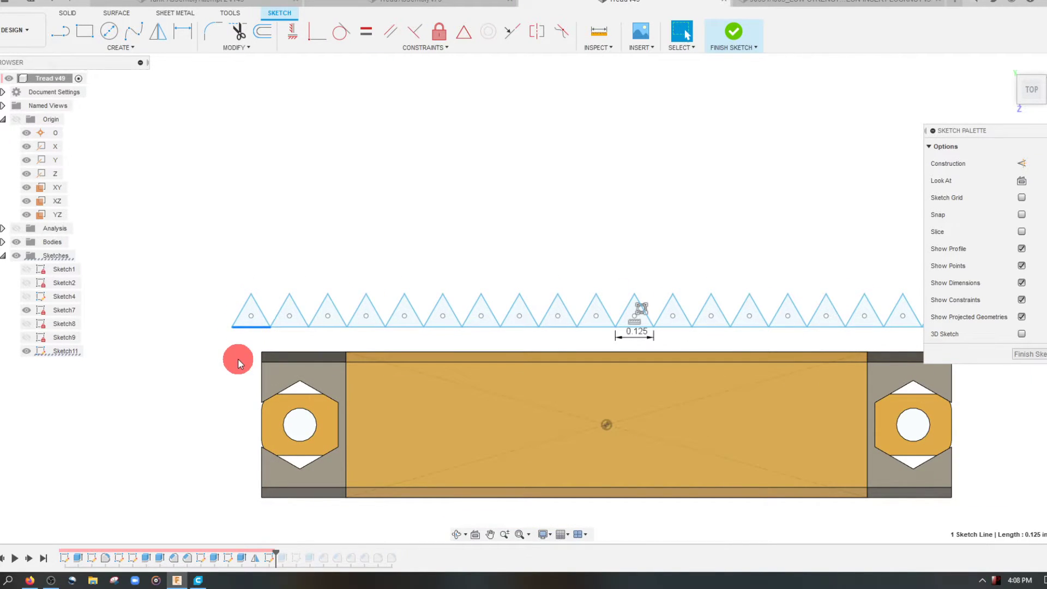
{"action": "scroll", "coordinate": [237, 358], "scroll_direction": "down", "scroll_amount": 3}
{"action": "key", "text": "Delete"}
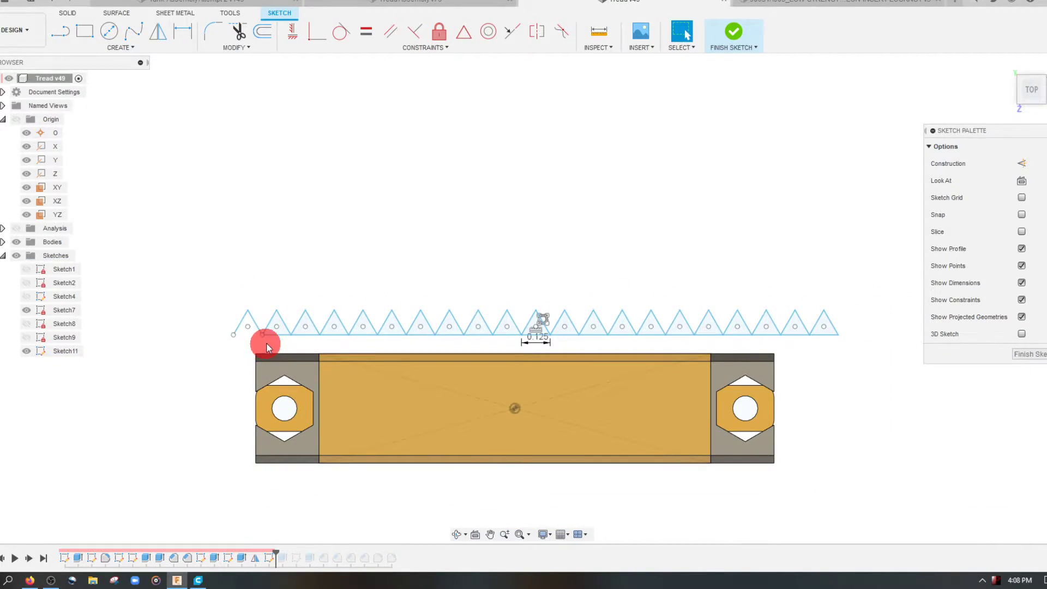
{"action": "left_click", "coordinate": [272, 335]}
{"action": "key", "text": "Delete"}
{"action": "left_click", "coordinate": [306, 334]}
{"action": "key", "text": "Delete"}
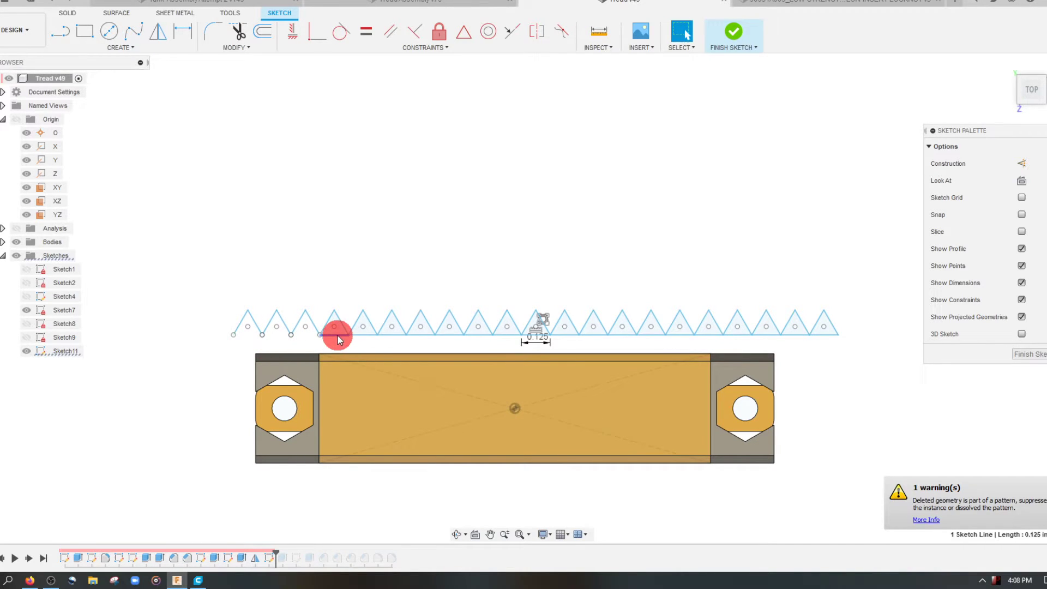
{"action": "key", "text": "Delete"}
{"action": "key", "text": "Delete"}
{"action": "left_click", "coordinate": [387, 336]}
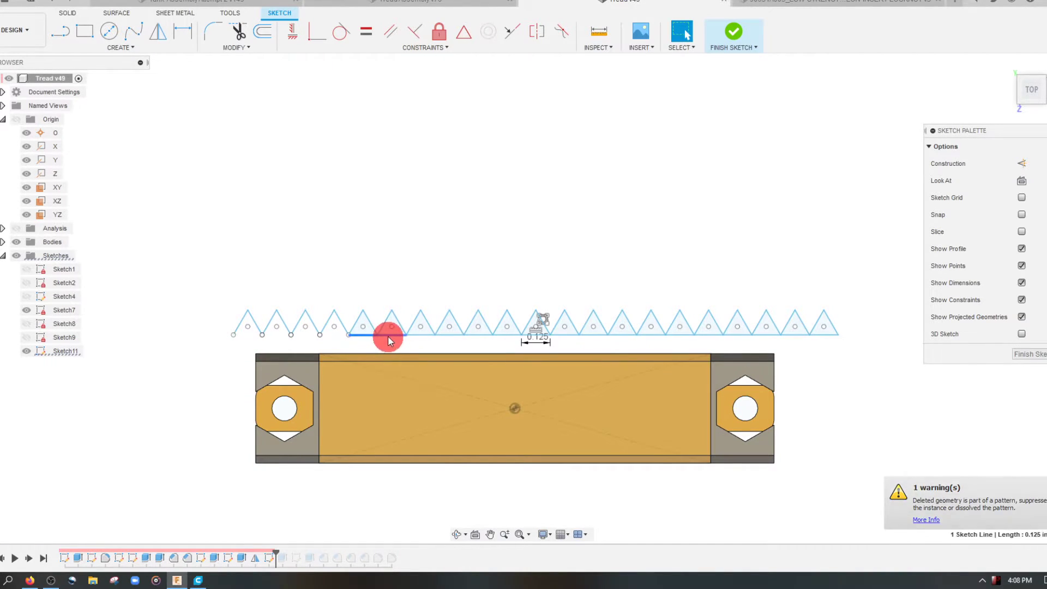
{"action": "key", "text": "Delete"}
{"action": "left_click", "coordinate": [431, 336]}
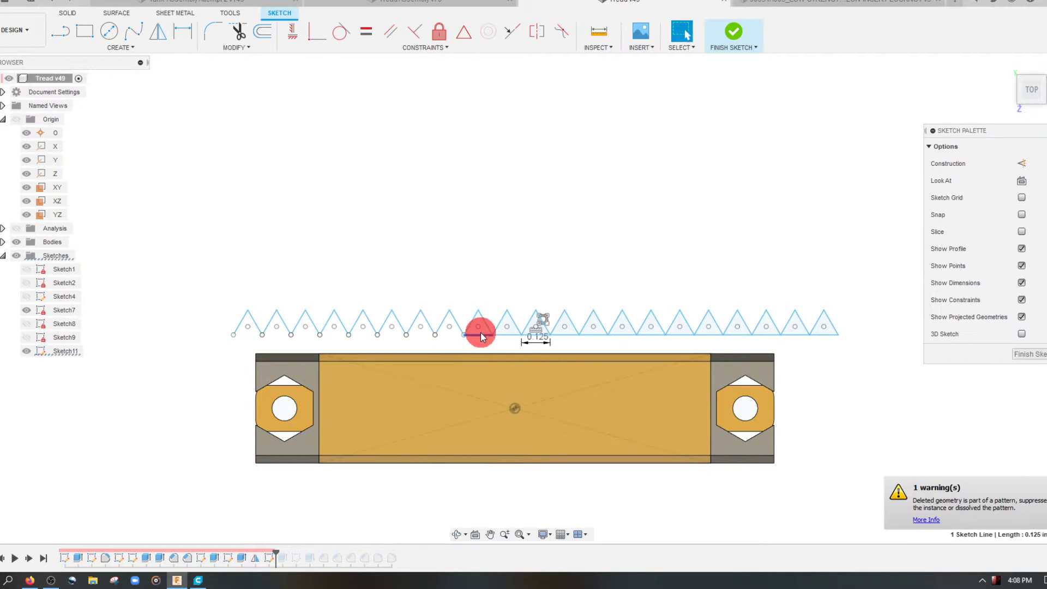
{"action": "key", "text": "Delete"}
{"action": "left_click", "coordinate": [506, 335]}
{"action": "key", "text": "Delete"}
{"action": "left_click", "coordinate": [545, 336]}
{"action": "scroll", "coordinate": [544, 335], "scroll_direction": "up", "scroll_amount": 5}
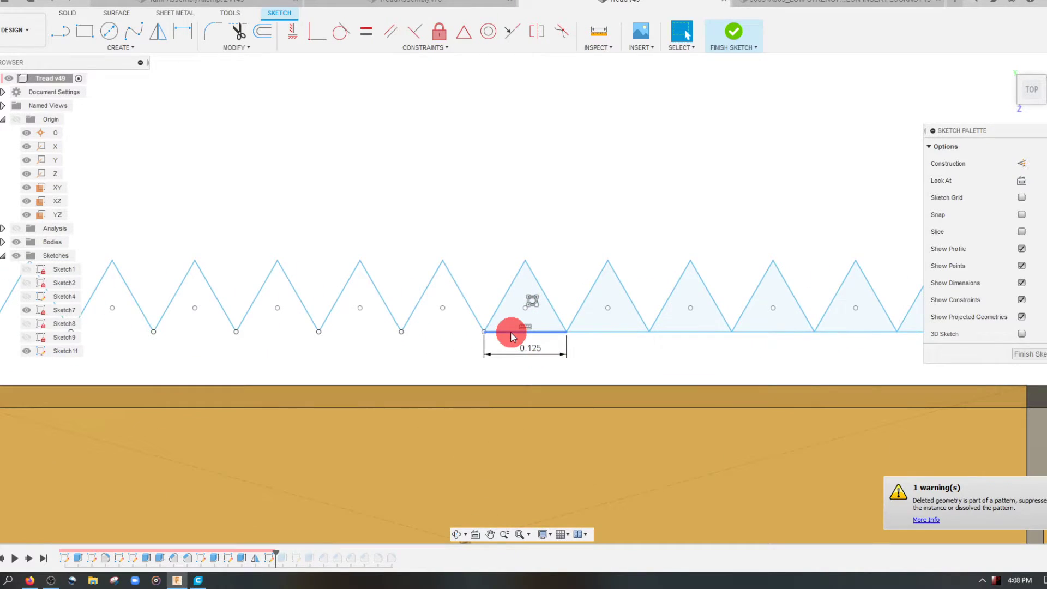
{"action": "key", "text": "Delete"}
{"action": "scroll", "coordinate": [496, 355], "scroll_direction": "down", "scroll_amount": 3}
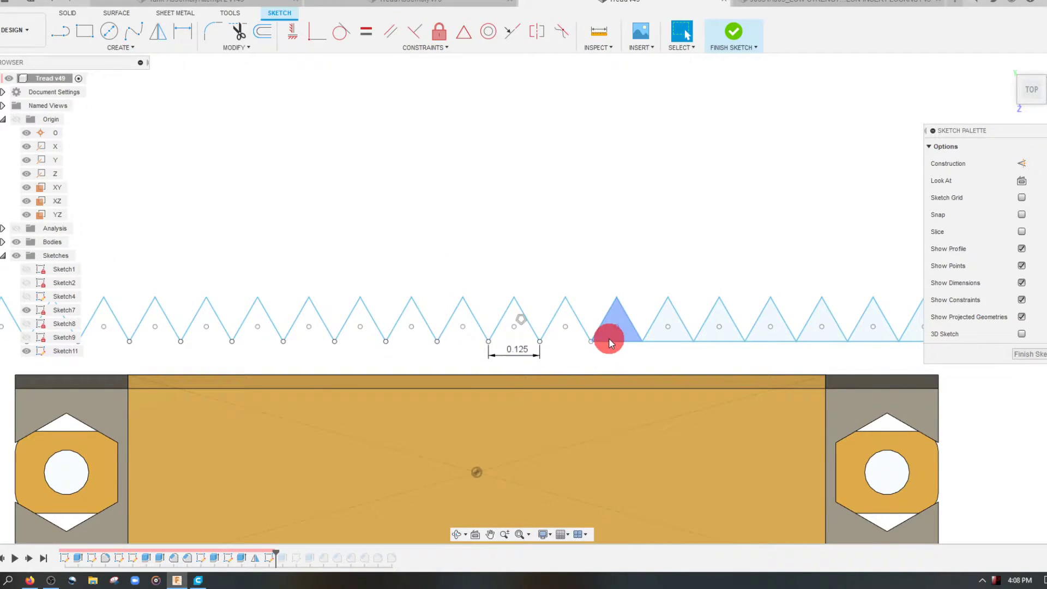
{"action": "left_click", "coordinate": [609, 342]}
{"action": "scroll", "coordinate": [597, 344], "scroll_direction": "down", "scroll_amount": 2}
{"action": "scroll", "coordinate": [600, 345], "scroll_direction": "down", "scroll_amount": 3}
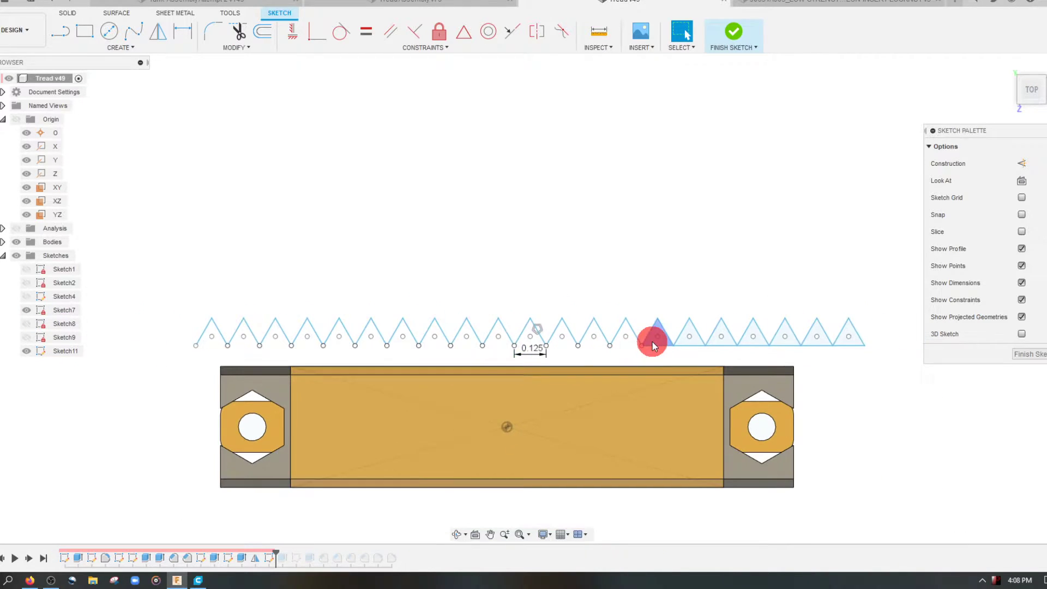
{"action": "scroll", "coordinate": [654, 346], "scroll_direction": "up", "scroll_amount": 3}
Step: Delete the remaining base lines toward the right end, undoing one wrong deletion
{"action": "left_click", "coordinate": [658, 349]}
{"action": "key", "text": "Delete"}
{"action": "left_click", "coordinate": [698, 347]}
{"action": "key", "text": "Delete"}
{"action": "scroll", "coordinate": [600, 368], "scroll_direction": "down", "scroll_amount": 3}
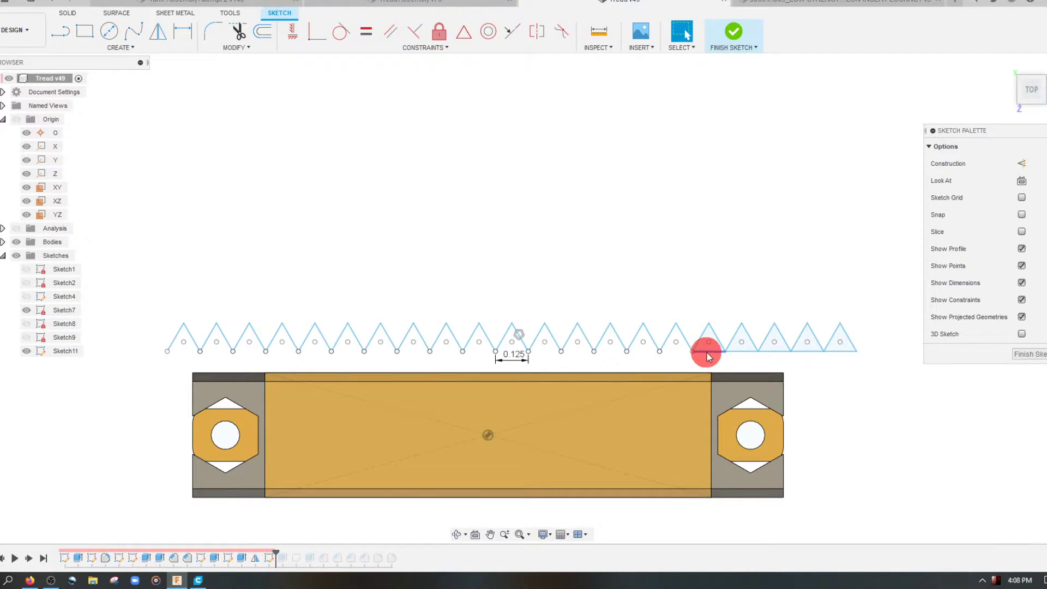
{"action": "key", "text": "Delete"}
{"action": "left_click", "coordinate": [741, 350]}
{"action": "key", "text": "Delete"}
{"action": "left_click", "coordinate": [774, 350]}
{"action": "key", "text": "Delete"}
{"action": "left_click", "coordinate": [810, 352]}
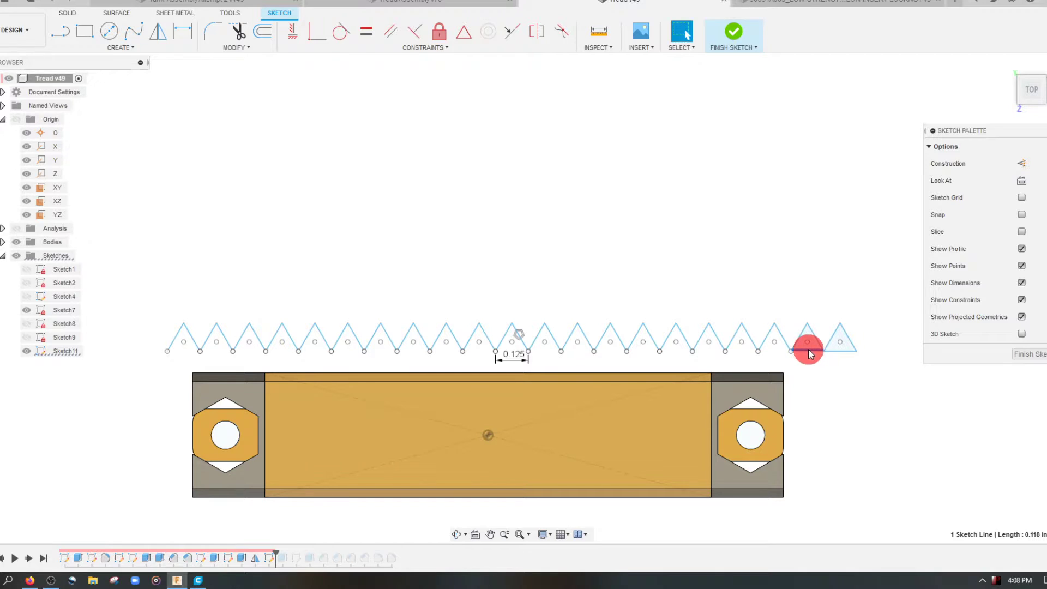
{"action": "left_click", "coordinate": [850, 352]}
{"action": "key", "text": "Delete"}
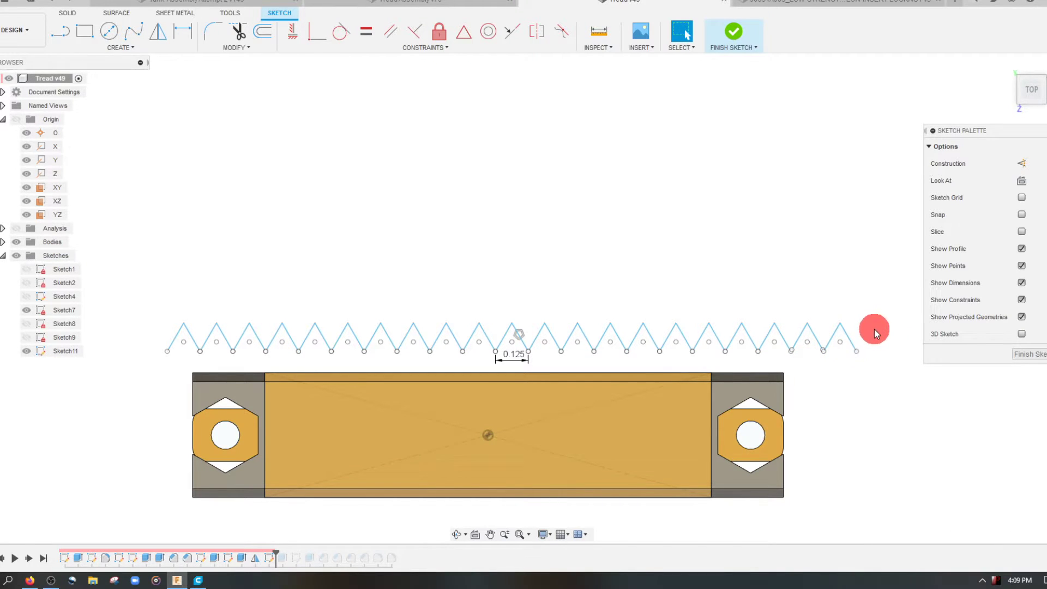
{"action": "key", "text": "ctrl+z"}
{"action": "key", "text": "ctrl+z"}
{"action": "key", "text": "ctrl+z"}
{"action": "left_click", "coordinate": [780, 352]}
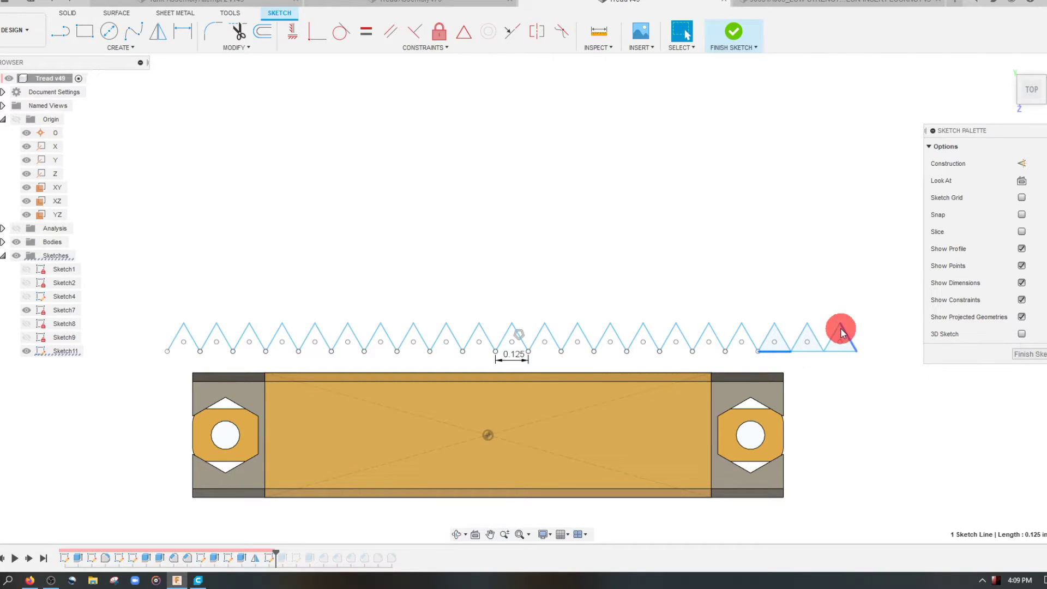
{"action": "key", "text": "Delete"}
{"action": "left_click", "coordinate": [807, 348]}
{"action": "left_click", "coordinate": [810, 354]}
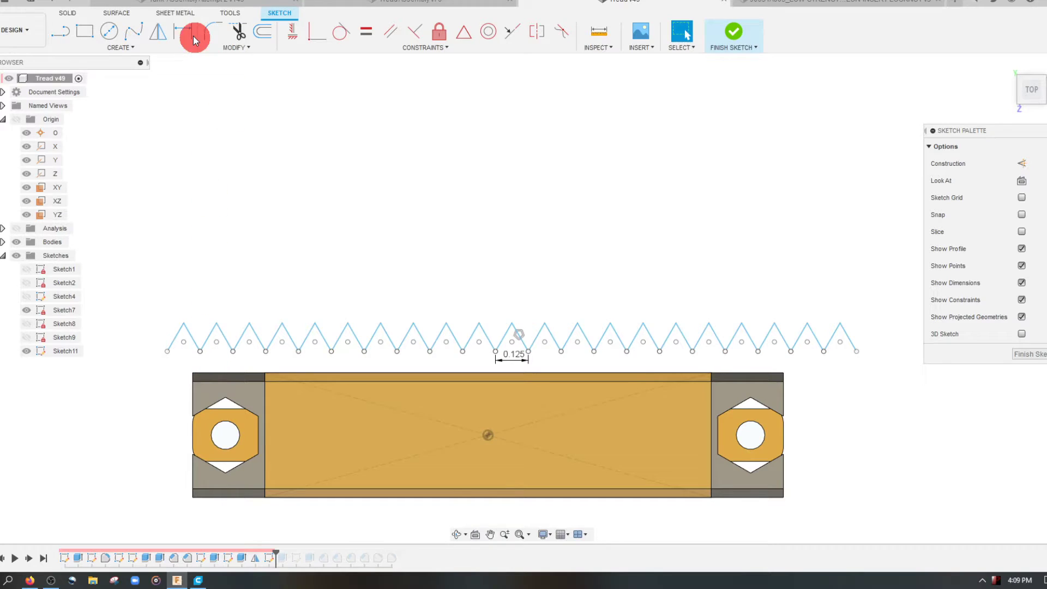
Step: Start an offset and select the entire zigzag line along the tread
{"action": "left_click", "coordinate": [262, 31]}
{"action": "left_click", "coordinate": [188, 340]}
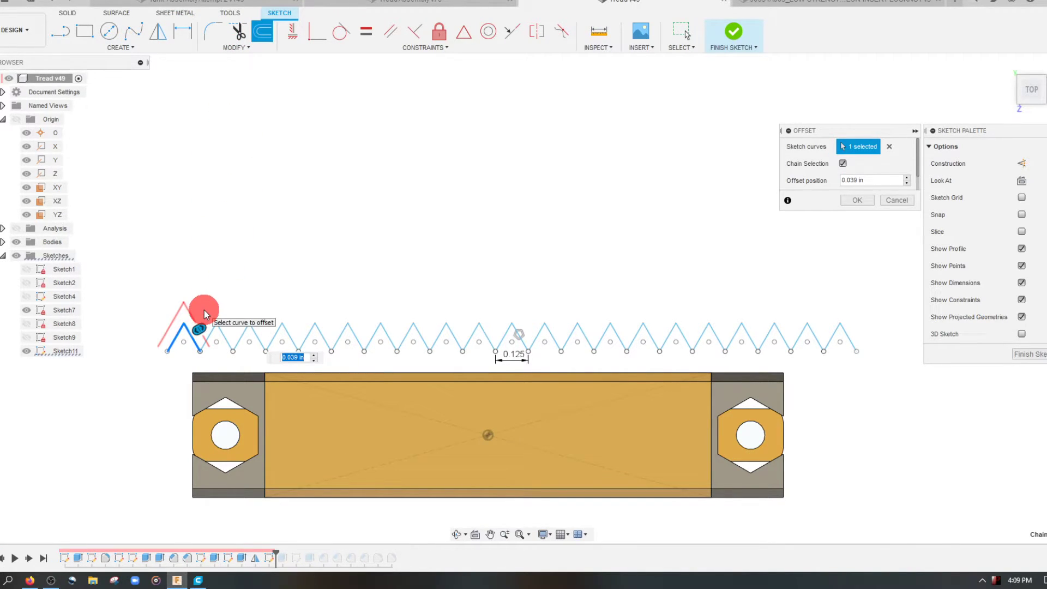
{"action": "left_click", "coordinate": [216, 328]}
{"action": "scroll", "coordinate": [184, 347], "scroll_direction": "up", "scroll_amount": 1}
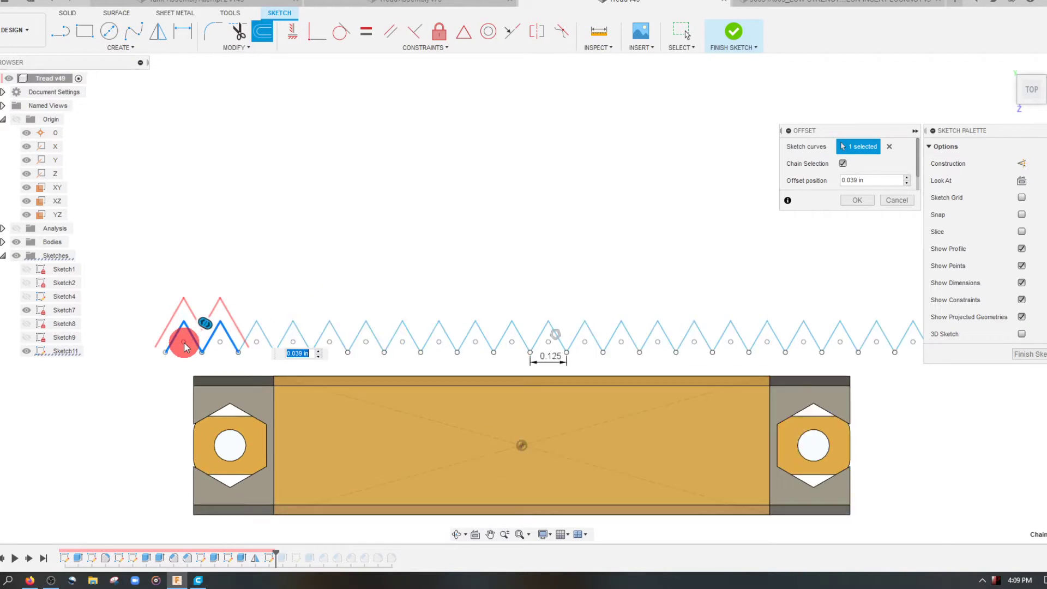
{"action": "scroll", "coordinate": [170, 336], "scroll_direction": "up", "scroll_amount": 5}
{"action": "scroll", "coordinate": [310, 297], "scroll_direction": "down", "scroll_amount": 3}
{"action": "scroll", "coordinate": [311, 294], "scroll_direction": "up", "scroll_amount": 2}
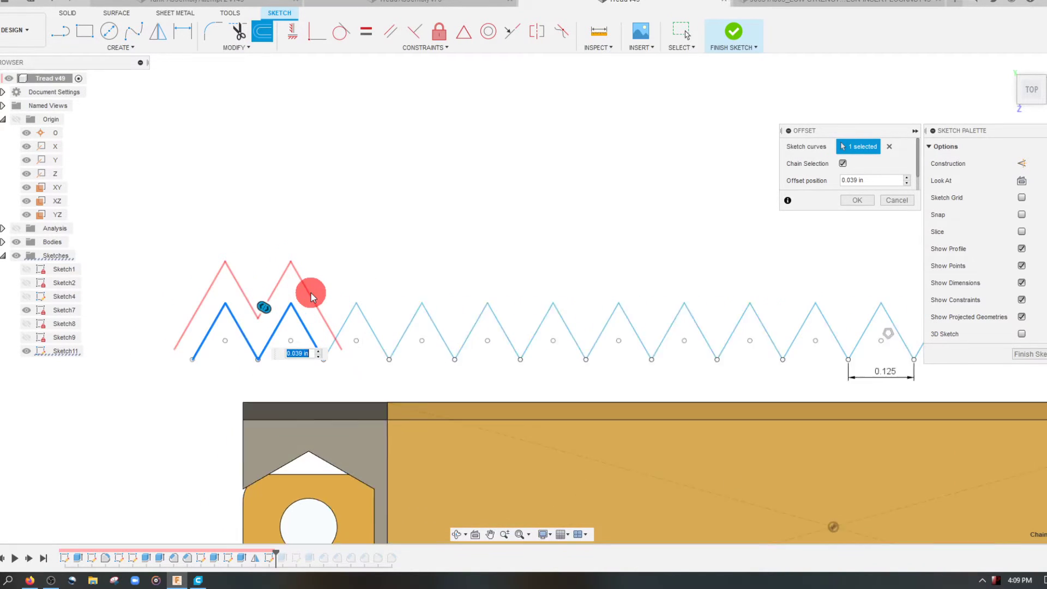
{"action": "scroll", "coordinate": [309, 293], "scroll_direction": "up", "scroll_amount": 1}
{"action": "scroll", "coordinate": [271, 339], "scroll_direction": "down", "scroll_amount": 1}
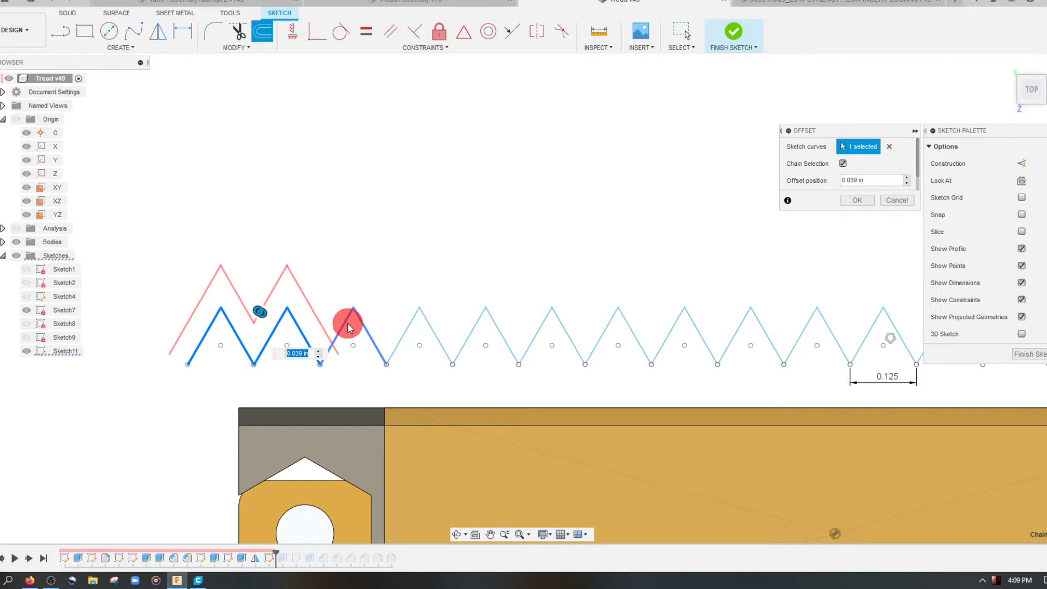
{"action": "left_click", "coordinate": [348, 322]}
{"action": "left_click", "coordinate": [439, 316]}
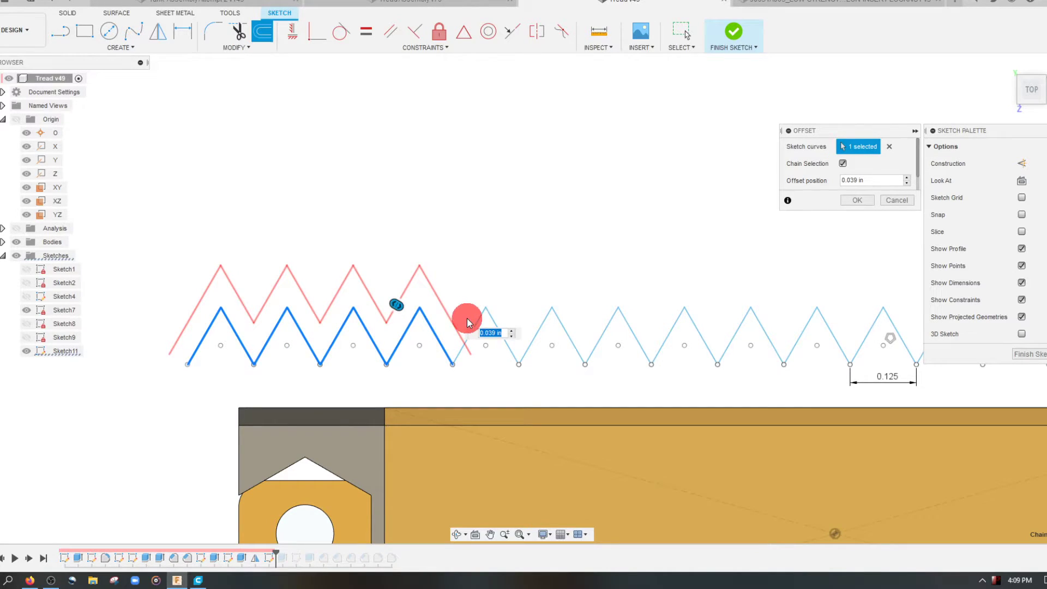
{"action": "scroll", "coordinate": [386, 322], "scroll_direction": "down", "scroll_amount": 5}
{"action": "scroll", "coordinate": [436, 334], "scroll_direction": "up", "scroll_amount": 5}
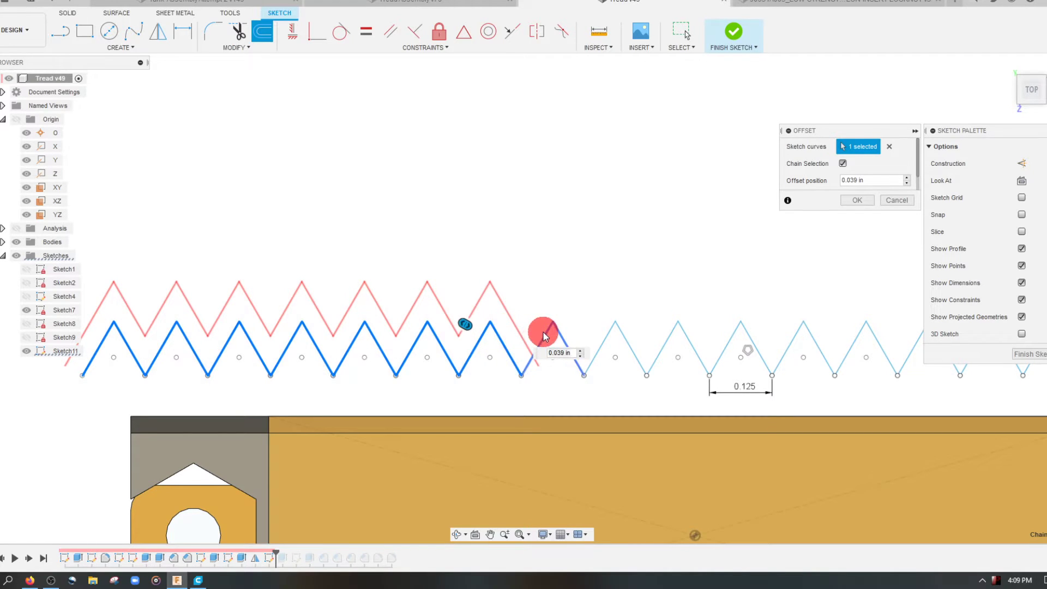
{"action": "scroll", "coordinate": [448, 312], "scroll_direction": "down", "scroll_amount": 2}
{"action": "scroll", "coordinate": [448, 311], "scroll_direction": "down", "scroll_amount": 1}
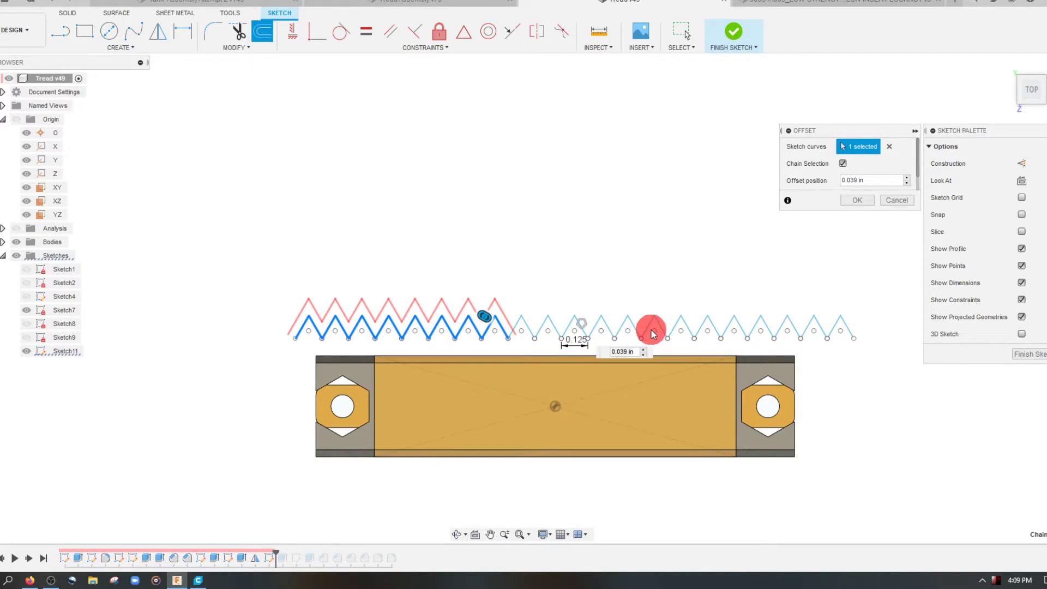
{"action": "left_click", "coordinate": [547, 322]}
{"action": "mouse_move", "coordinate": [567, 326]}
{"action": "left_mouse_down"}
{"action": "mouse_move", "coordinate": [747, 332]}
{"action": "mouse_move", "coordinate": [763, 320]}
{"action": "mouse_move", "coordinate": [929, 349]}
{"action": "left_mouse_up"}
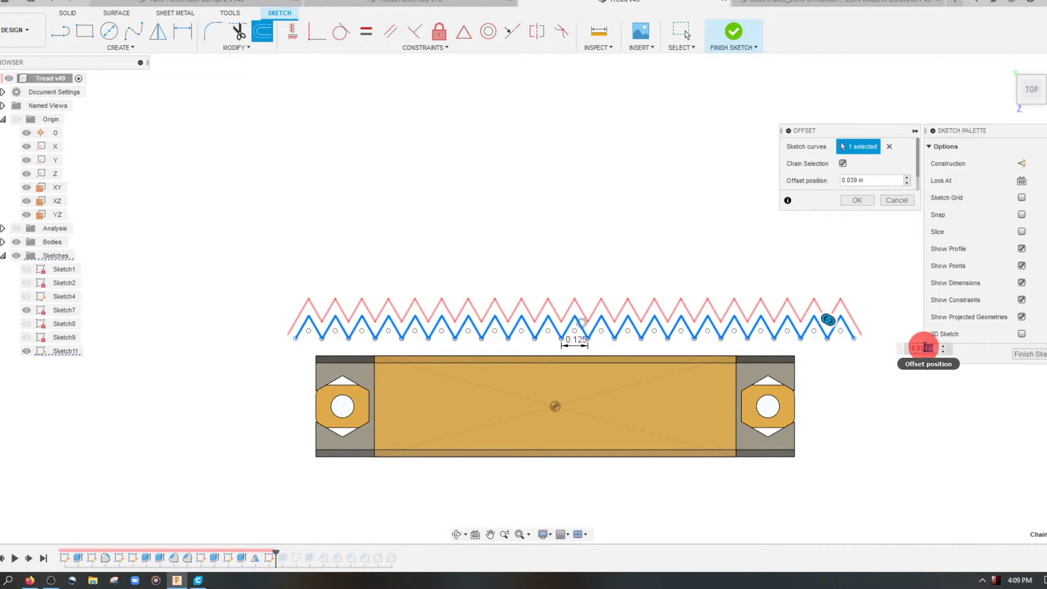
Step: Set the offset distance to 0.031 in and confirm it
{"action": "type", "text": "0.031"}
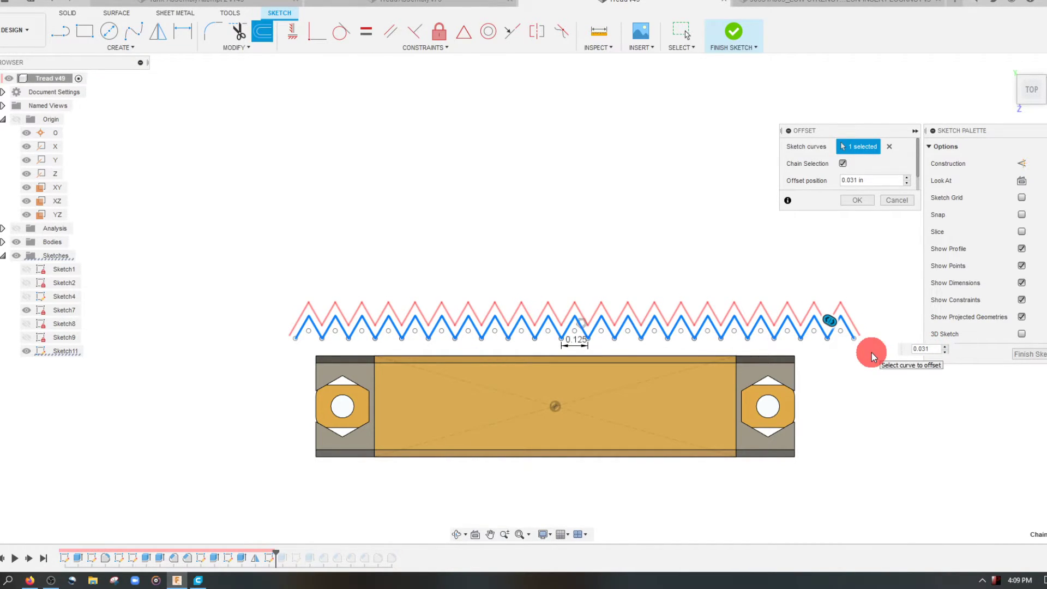
{"action": "scroll", "coordinate": [791, 332], "scroll_direction": "up", "scroll_amount": 2}
{"action": "scroll", "coordinate": [874, 312], "scroll_direction": "down", "scroll_amount": 2}
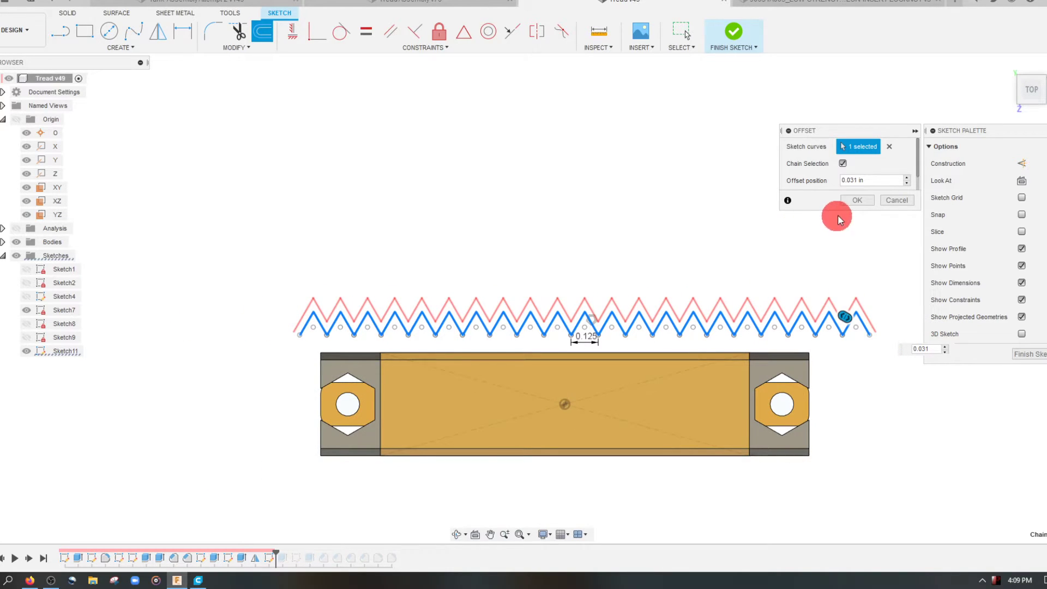
{"action": "left_click", "coordinate": [857, 200]}
Step: Draw short lines that close the zigzag band at its left and right ends
{"action": "left_click", "coordinate": [431, 321]}
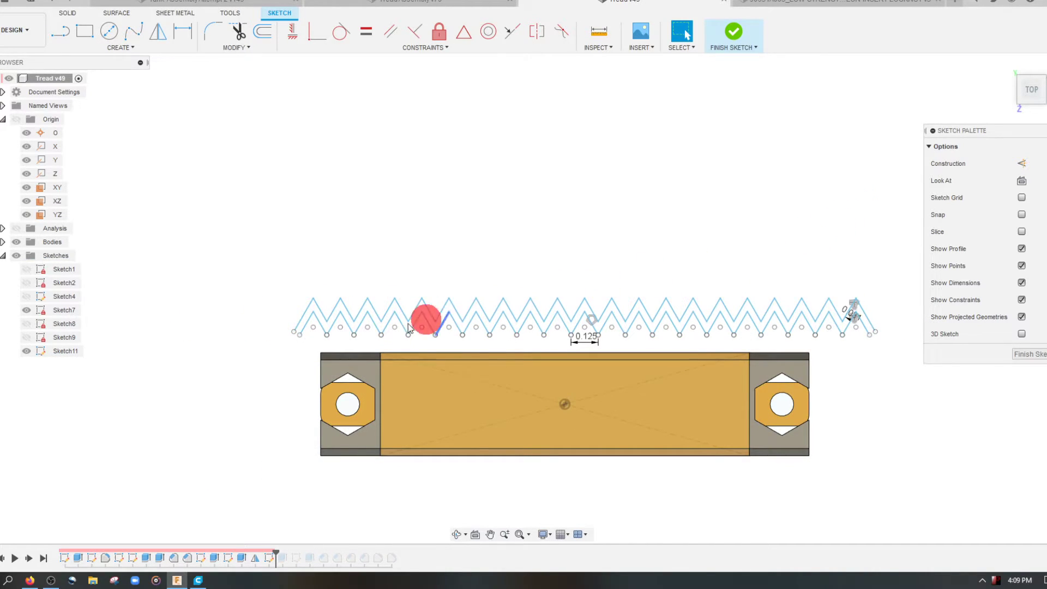
{"action": "scroll", "coordinate": [259, 299], "scroll_direction": "up", "scroll_amount": 3}
{"action": "left_click", "coordinate": [60, 31]}
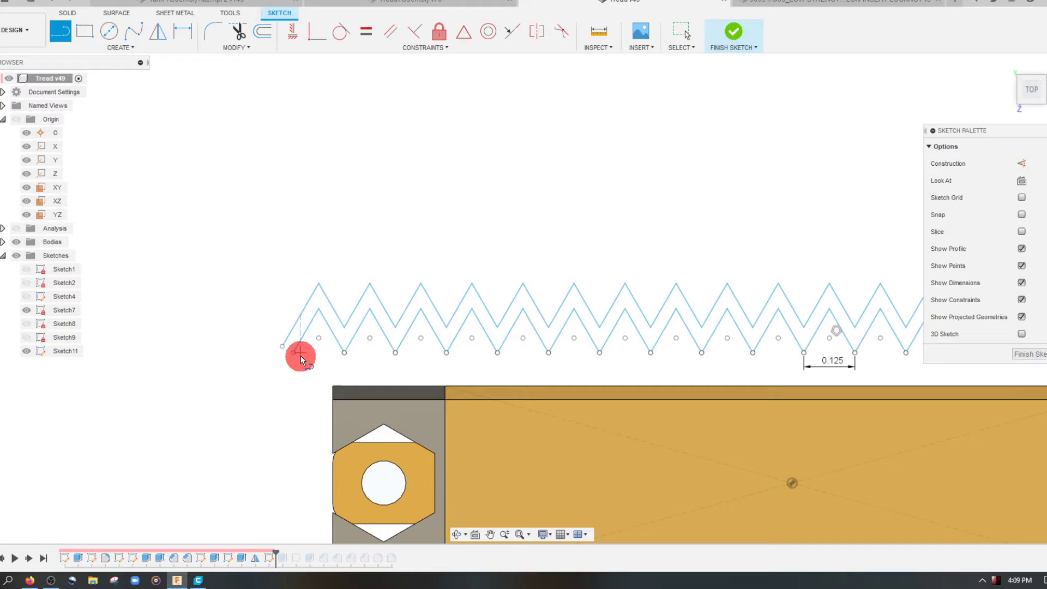
{"action": "left_click", "coordinate": [283, 348]}
{"action": "scroll", "coordinate": [267, 359], "scroll_direction": "down", "scroll_amount": 6}
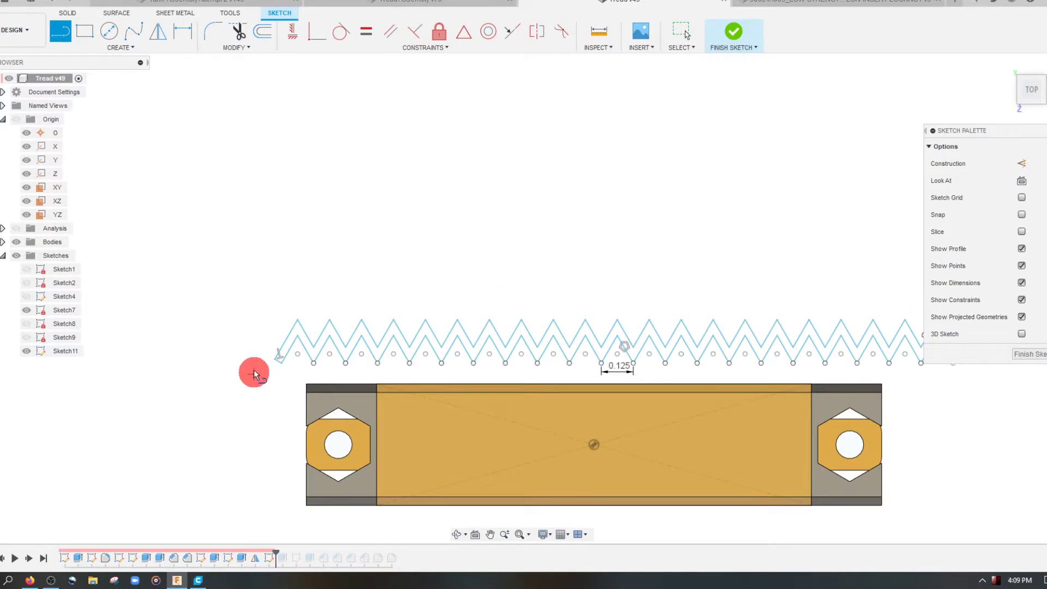
{"action": "scroll", "coordinate": [725, 360], "scroll_direction": "up", "scroll_amount": 5}
{"action": "left_click", "coordinate": [695, 358]}
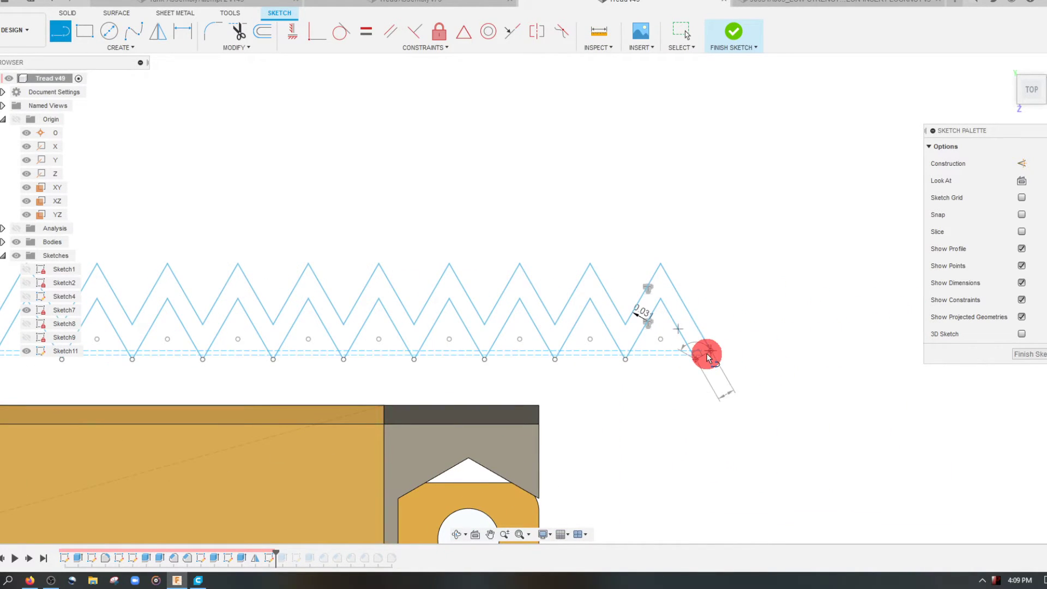
{"action": "left_click", "coordinate": [710, 350]}
{"action": "key", "text": "Escape"}
Step: Edit the band's 0.031 in offset width dimension
{"action": "scroll", "coordinate": [779, 340], "scroll_direction": "down", "scroll_amount": 4}
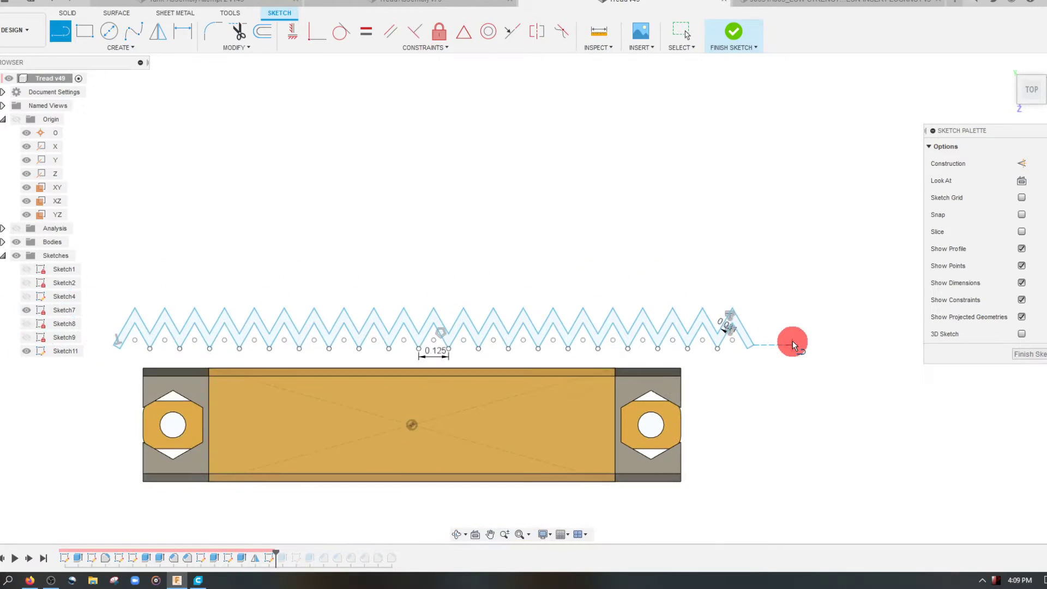
{"action": "scroll", "coordinate": [579, 353], "scroll_direction": "up", "scroll_amount": 2}
{"action": "scroll", "coordinate": [567, 332], "scroll_direction": "up", "scroll_amount": 2}
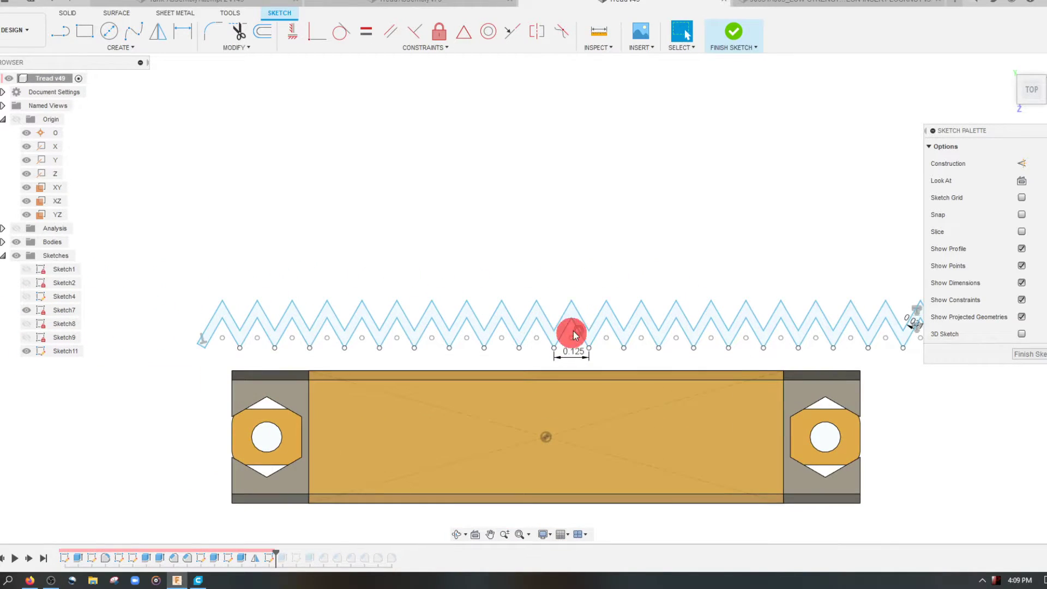
{"action": "scroll", "coordinate": [498, 315], "scroll_direction": "down", "scroll_amount": 2}
{"action": "scroll", "coordinate": [327, 321], "scroll_direction": "up", "scroll_amount": 5}
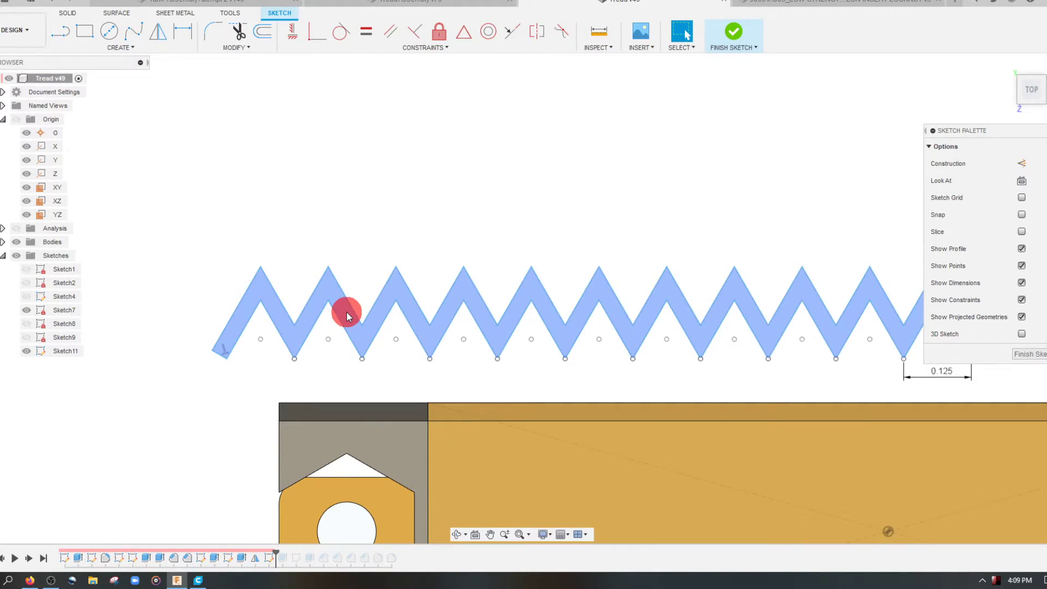
{"action": "scroll", "coordinate": [433, 353], "scroll_direction": "down", "scroll_amount": 6}
{"action": "scroll", "coordinate": [607, 307], "scroll_direction": "up", "scroll_amount": 1}
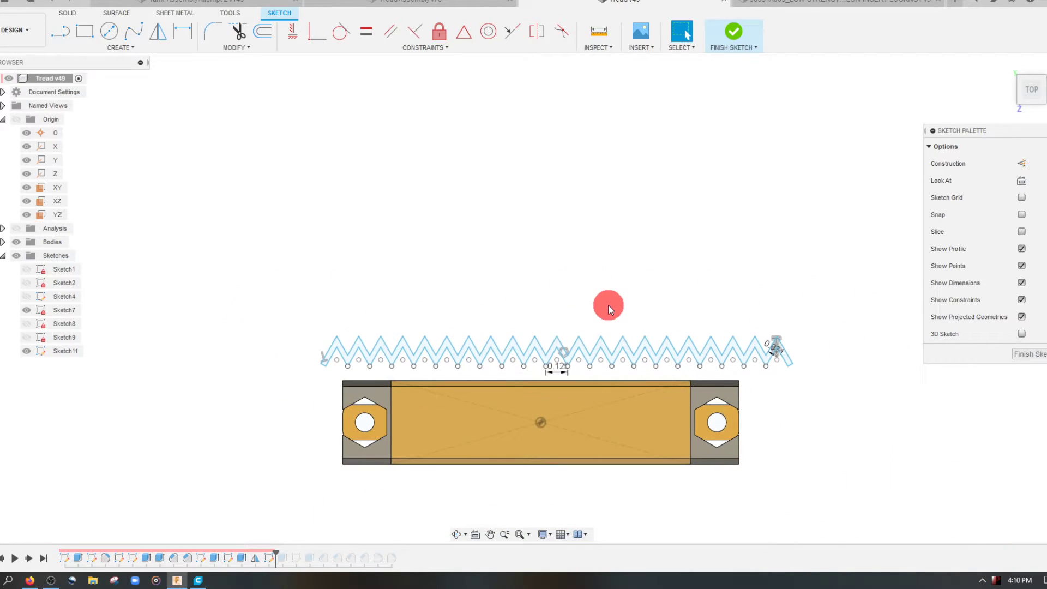
{"action": "scroll", "coordinate": [607, 305], "scroll_direction": "up", "scroll_amount": 1}
{"action": "scroll", "coordinate": [818, 352], "scroll_direction": "up", "scroll_amount": 5}
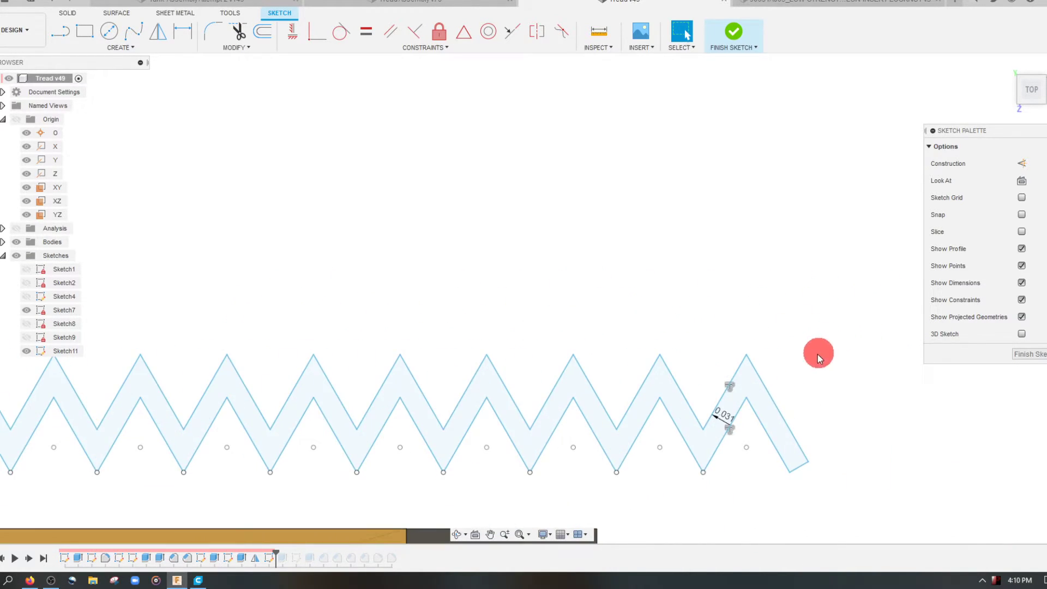
{"action": "double_click", "coordinate": [725, 418]}
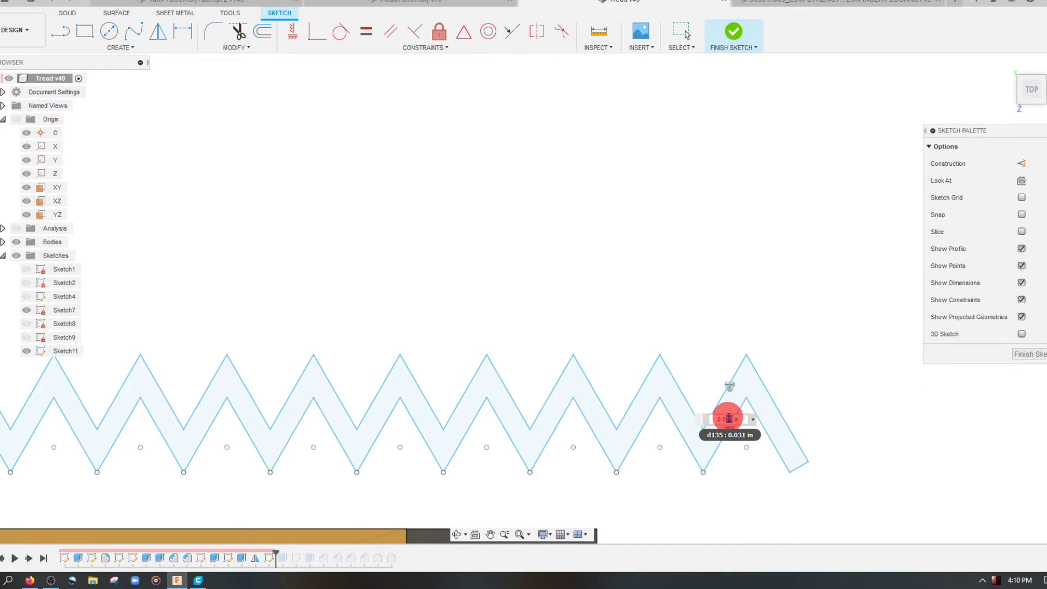
{"action": "key", "text": "Return"}
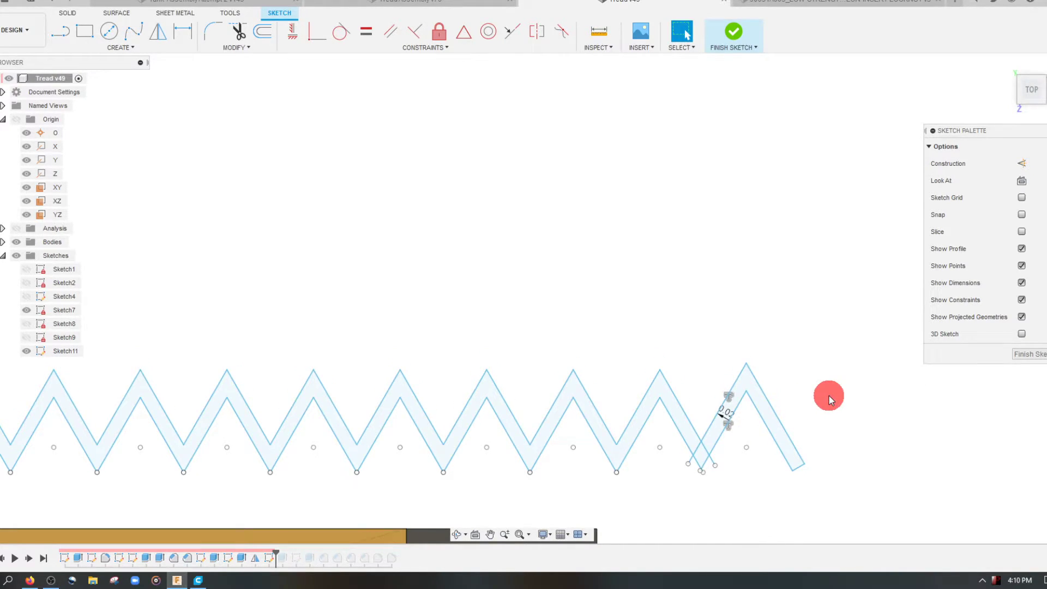
{"action": "scroll", "coordinate": [829, 372], "scroll_direction": "down", "scroll_amount": 4}
{"action": "scroll", "coordinate": [829, 368], "scroll_direction": "down", "scroll_amount": 1}
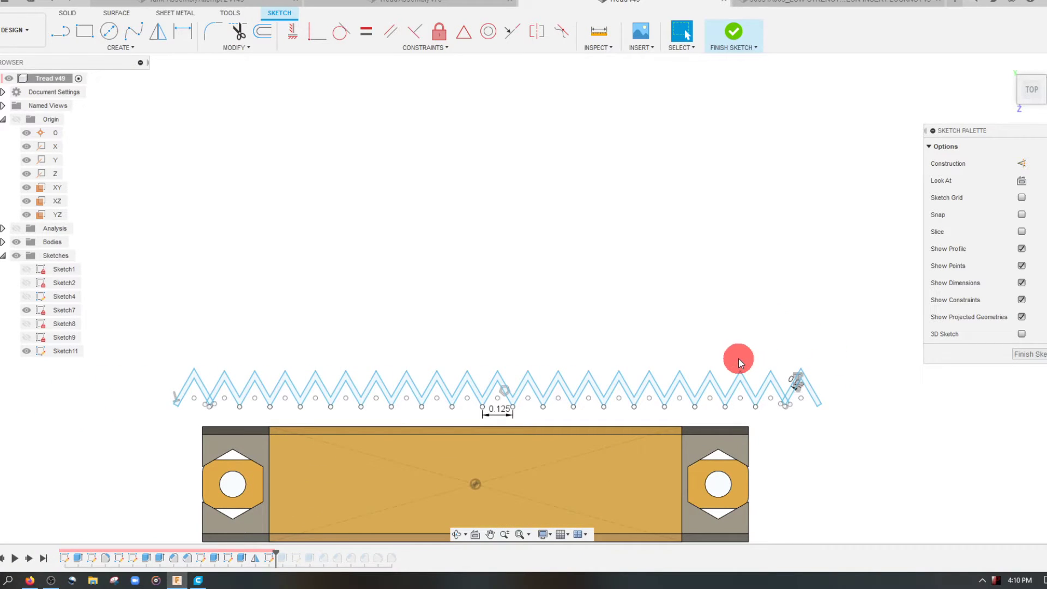
{"action": "scroll", "coordinate": [739, 358], "scroll_direction": "down", "scroll_amount": 3}
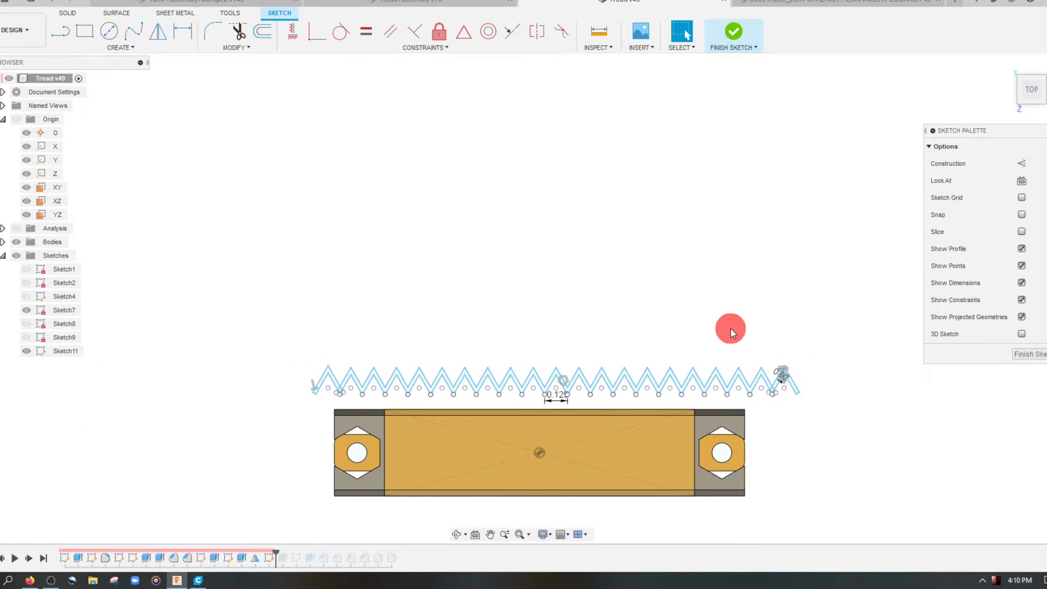
Step: Select the zigzag band and move it down so its peaks line up with the tread's top edge
{"action": "scroll", "coordinate": [537, 375], "scroll_direction": "up", "scroll_amount": 2}
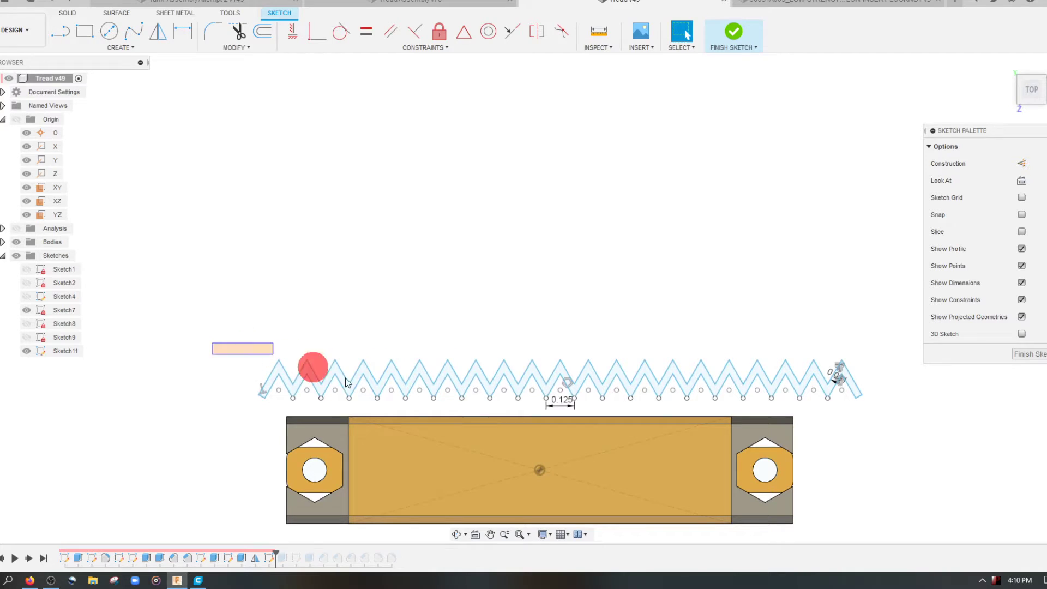
{"action": "left_click_drag", "start_coordinate": [347, 381], "coordinate": [888, 408]}
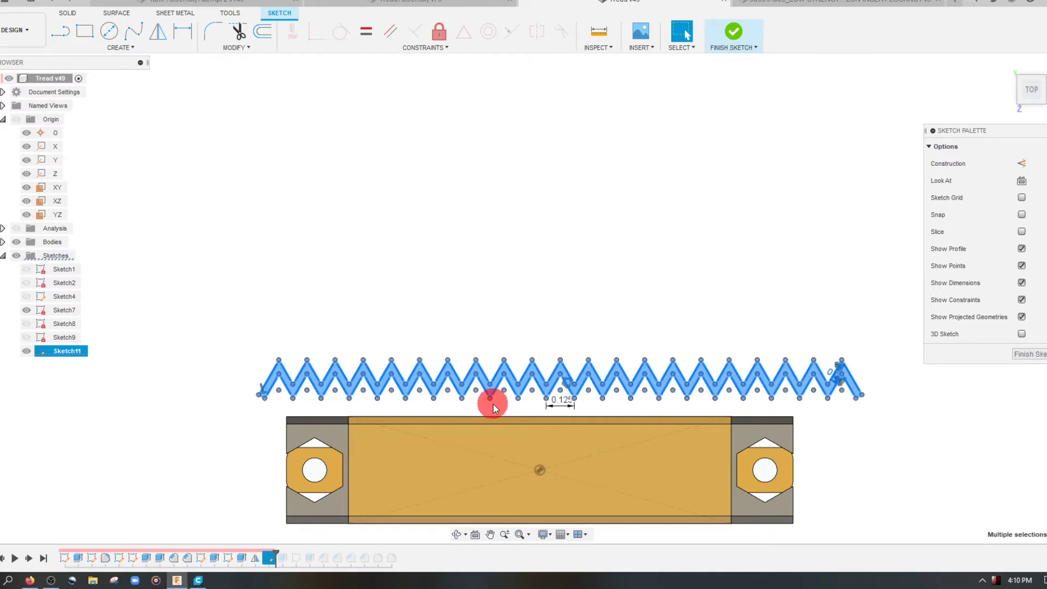
{"action": "left_click_drag", "start_coordinate": [494, 404], "coordinate": [496, 464]}
{"action": "scroll", "coordinate": [510, 437], "scroll_direction": "up", "scroll_amount": 3}
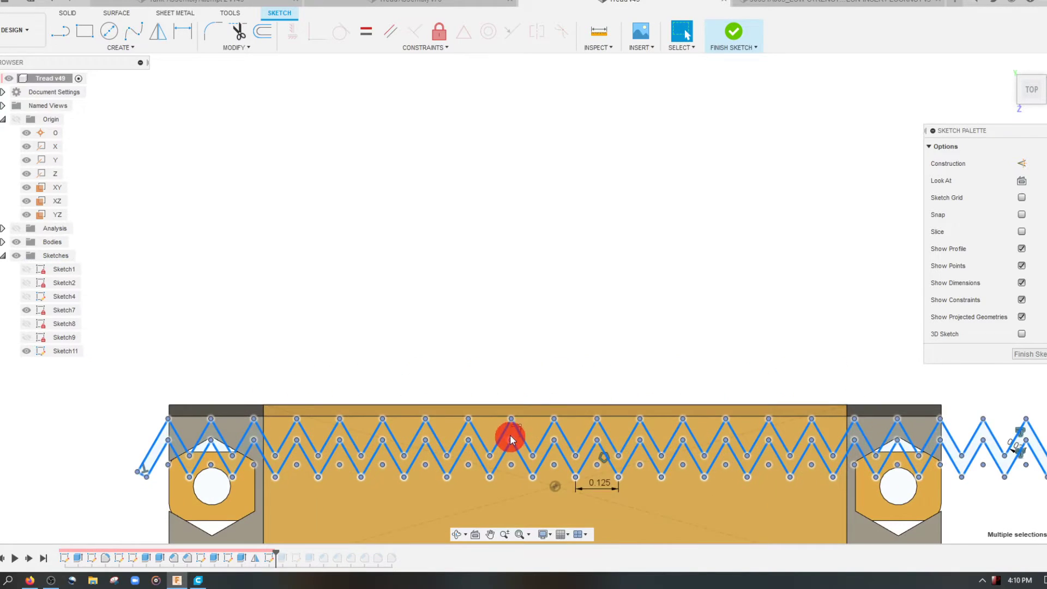
{"action": "scroll", "coordinate": [510, 439], "scroll_direction": "up", "scroll_amount": 5}
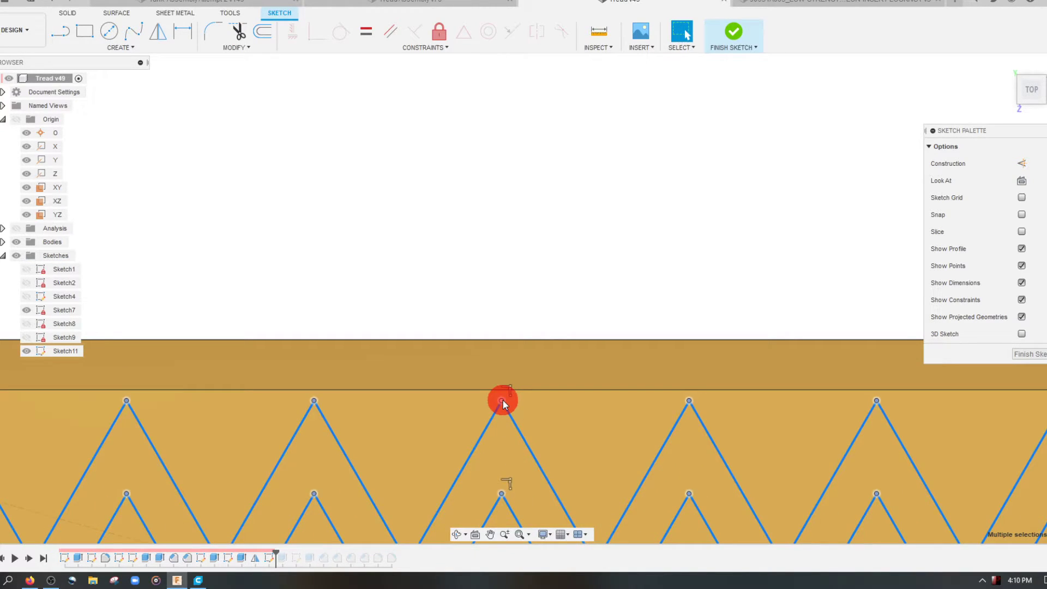
{"action": "left_click_drag", "start_coordinate": [502, 399], "coordinate": [501, 388]}
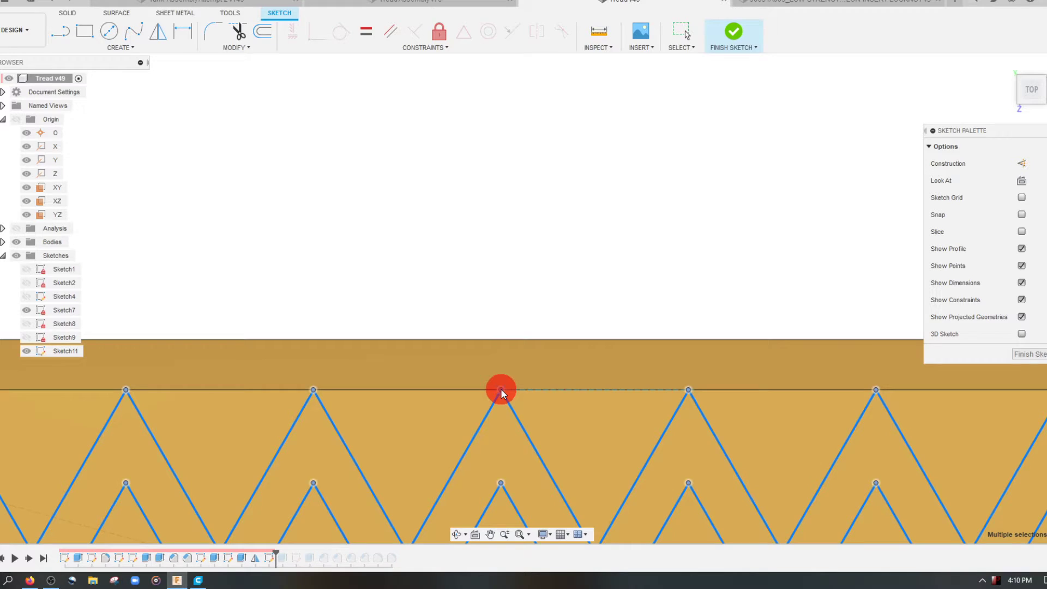
Step: Deselect the sketch lines and tilt the view to see the tread in 3D
{"action": "scroll", "coordinate": [614, 309], "scroll_direction": "down", "scroll_amount": 6}
{"action": "scroll", "coordinate": [617, 310], "scroll_direction": "down", "scroll_amount": 3}
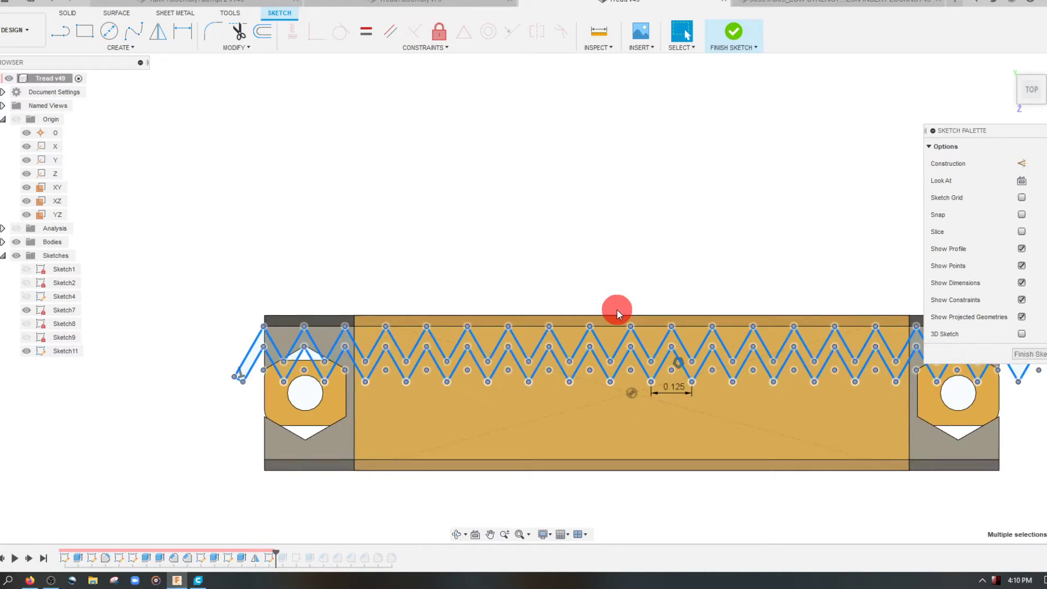
{"action": "scroll", "coordinate": [832, 336], "scroll_direction": "down", "scroll_amount": 2}
{"action": "scroll", "coordinate": [899, 299], "scroll_direction": "up", "scroll_amount": 2}
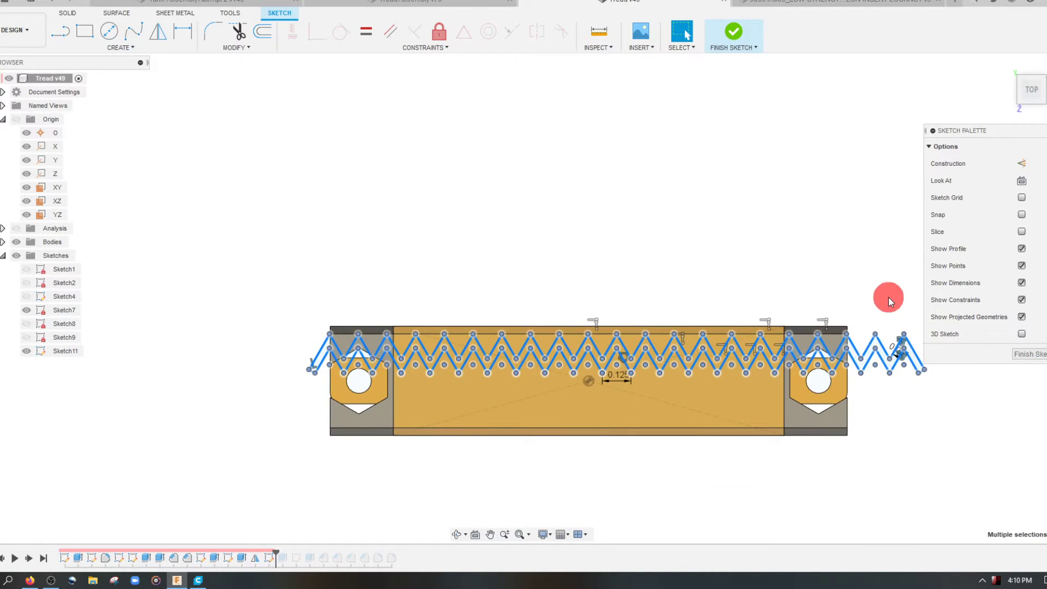
{"action": "left_click", "coordinate": [738, 276]}
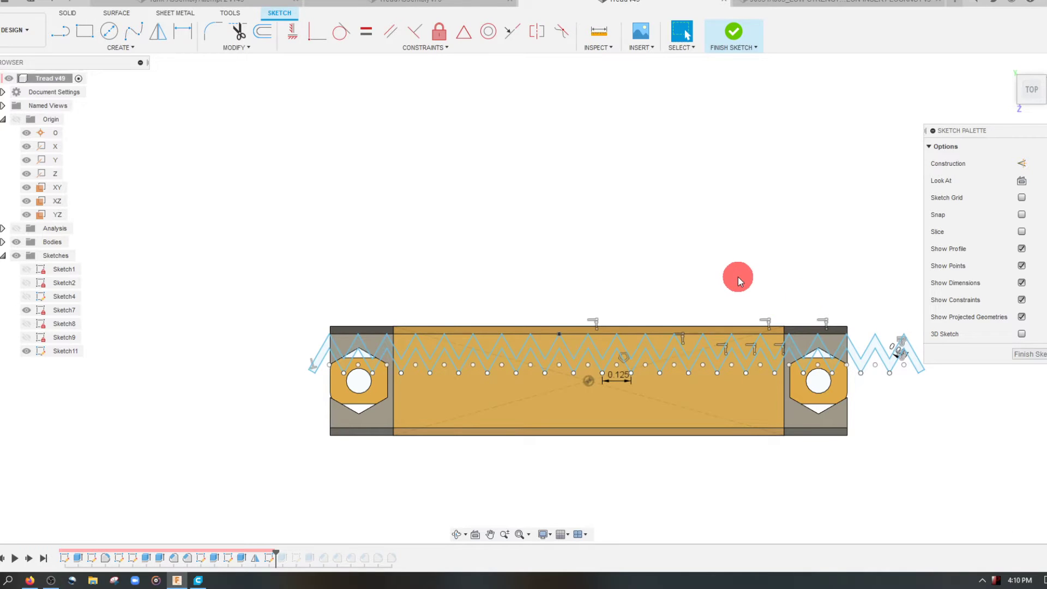
{"action": "middle_click_drag", "start_coordinate": [734, 278], "coordinate": [362, 192], "text": "shift"}
{"action": "scroll", "coordinate": [363, 194], "scroll_direction": "up", "scroll_amount": 3}
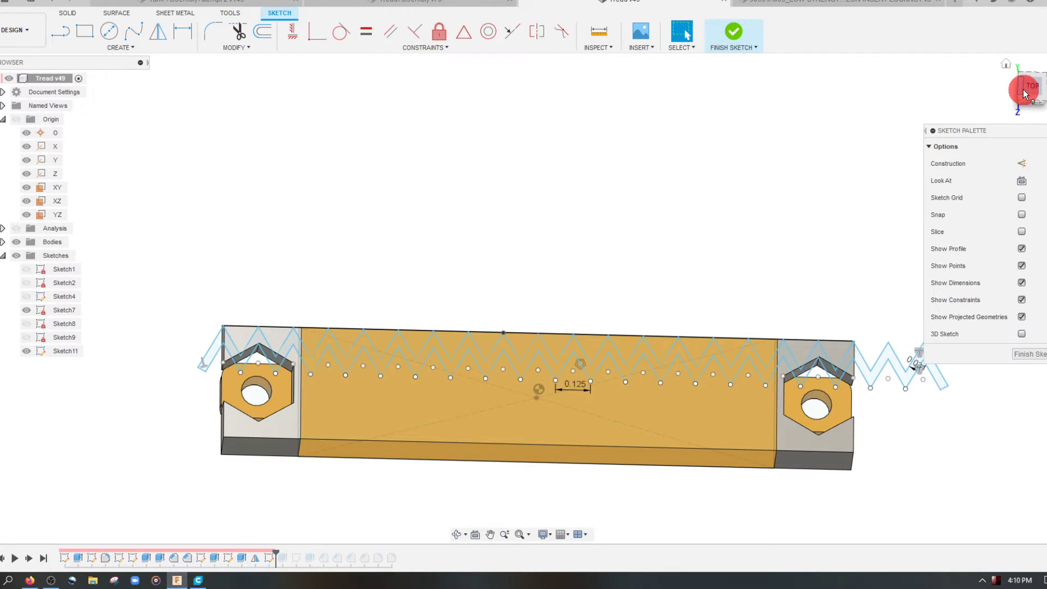
Step: From the Top view, draw a vertical line up from the left hex-nut corner across the zigzag overhang
{"action": "left_click", "coordinate": [1023, 112]}
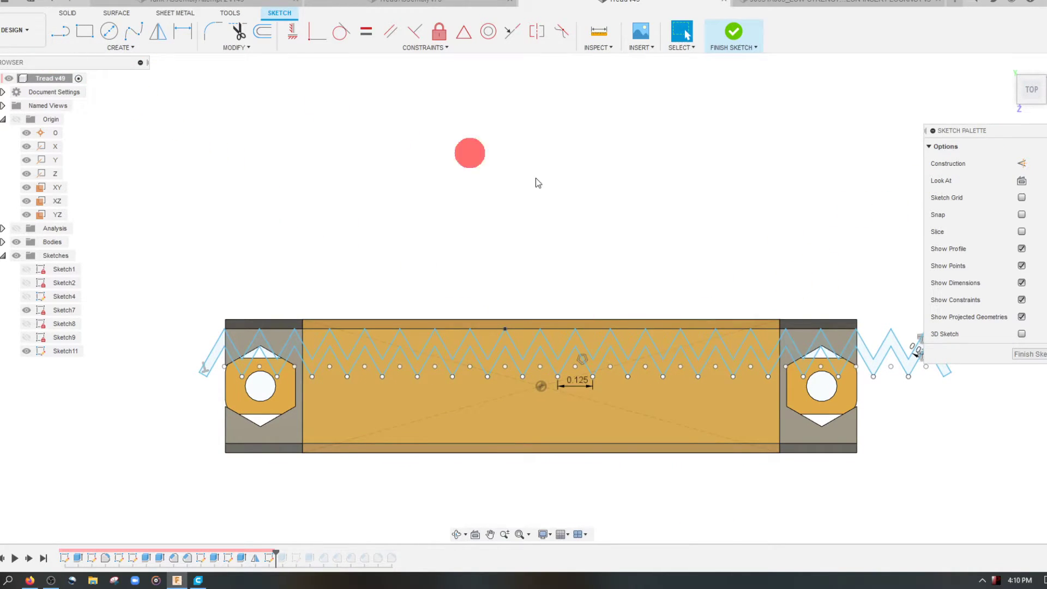
{"action": "scroll", "coordinate": [871, 353], "scroll_direction": "up", "scroll_amount": 3}
{"action": "scroll", "coordinate": [861, 308], "scroll_direction": "up", "scroll_amount": 4}
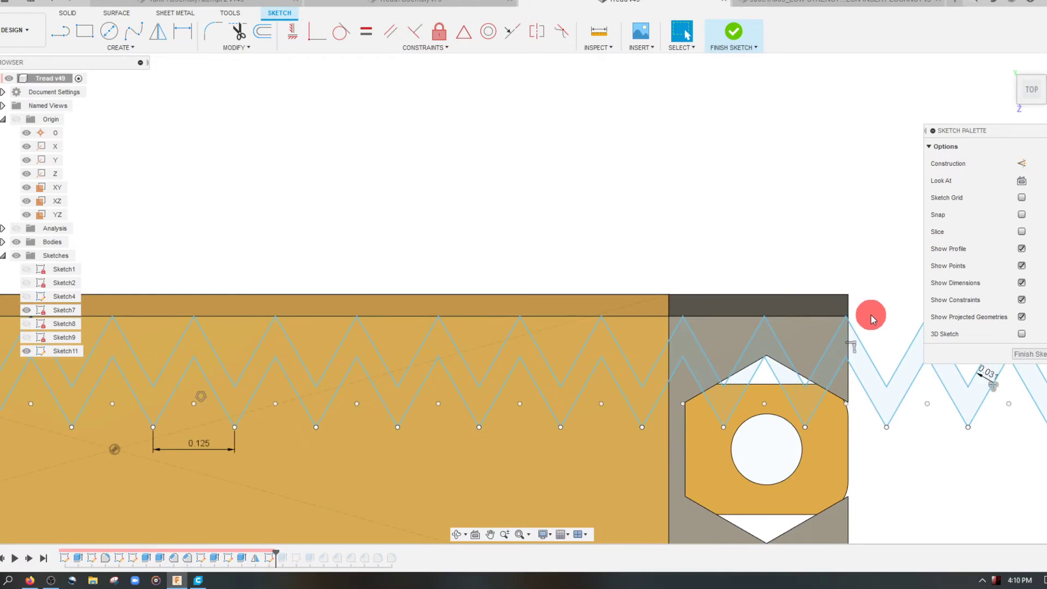
{"action": "left_click", "coordinate": [87, 34]}
{"action": "left_click", "coordinate": [66, 33]}
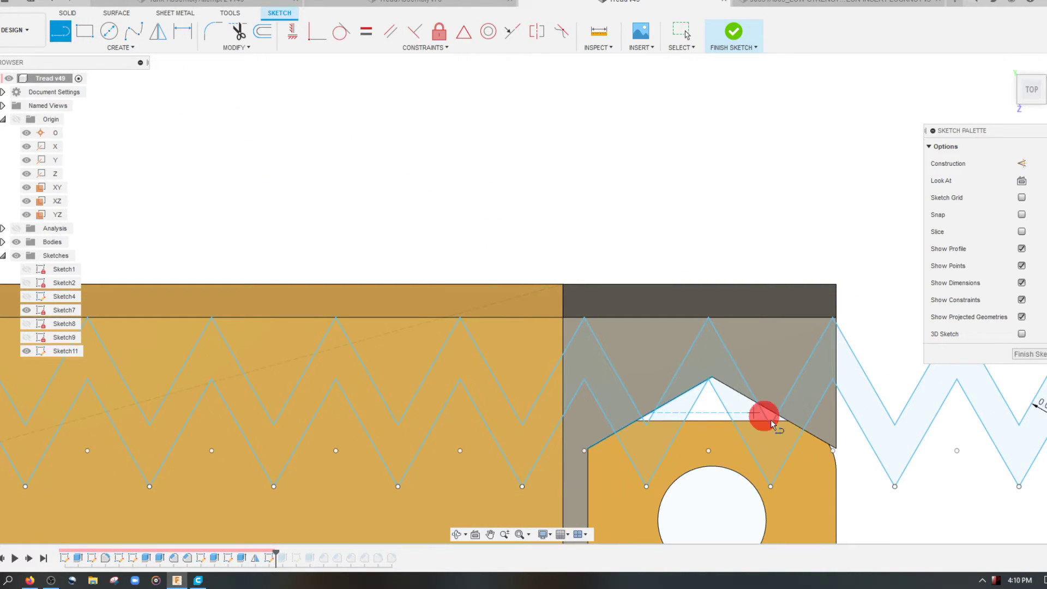
{"action": "left_click", "coordinate": [837, 450]}
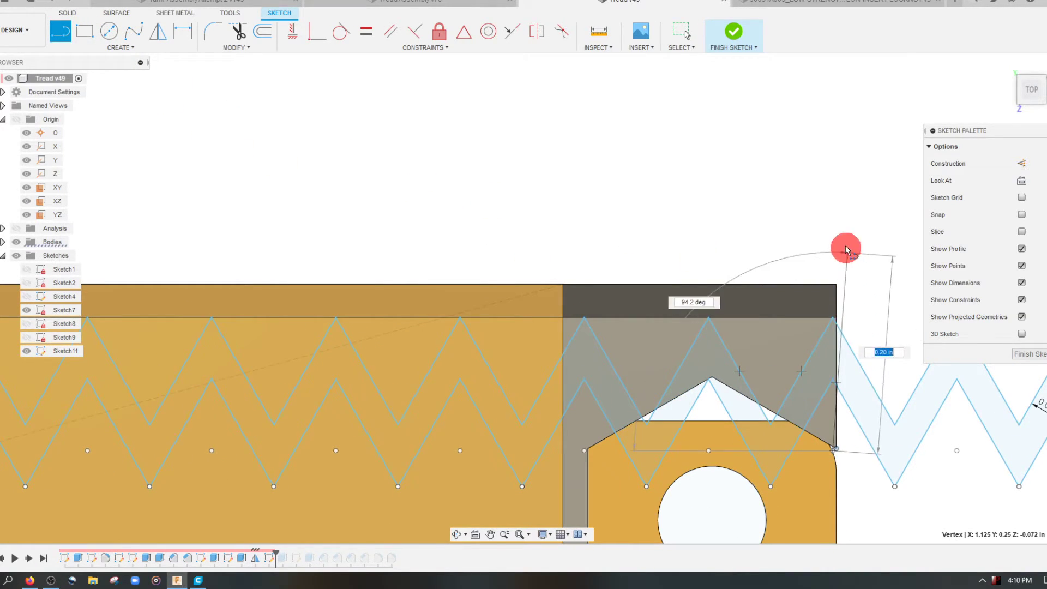
{"action": "scroll", "coordinate": [870, 230], "scroll_direction": "down", "scroll_amount": 4}
{"action": "scroll", "coordinate": [888, 253], "scroll_direction": "down", "scroll_amount": 5}
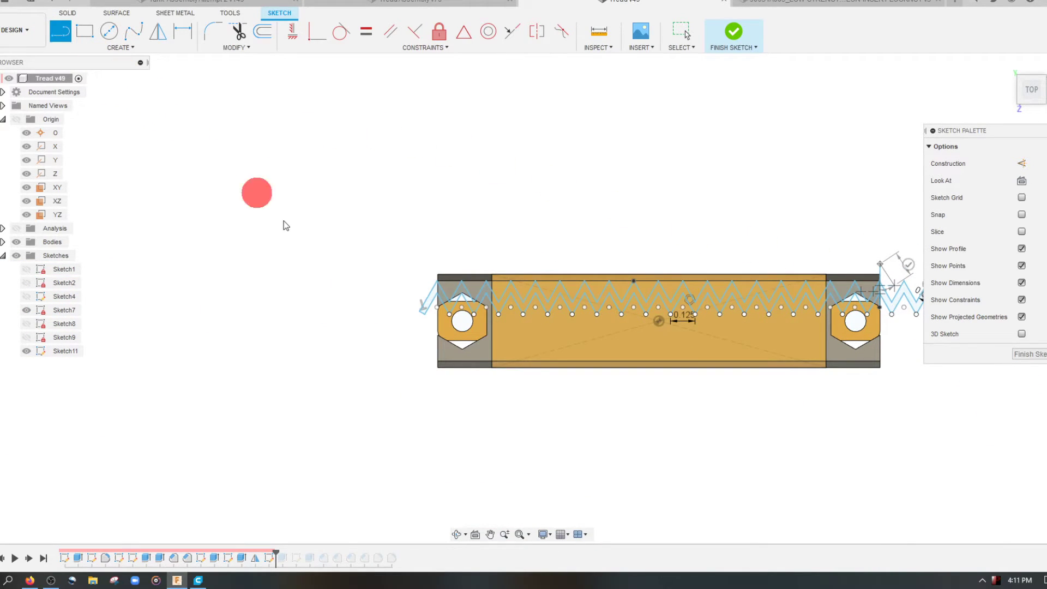
{"action": "scroll", "coordinate": [441, 293], "scroll_direction": "up", "scroll_amount": 6}
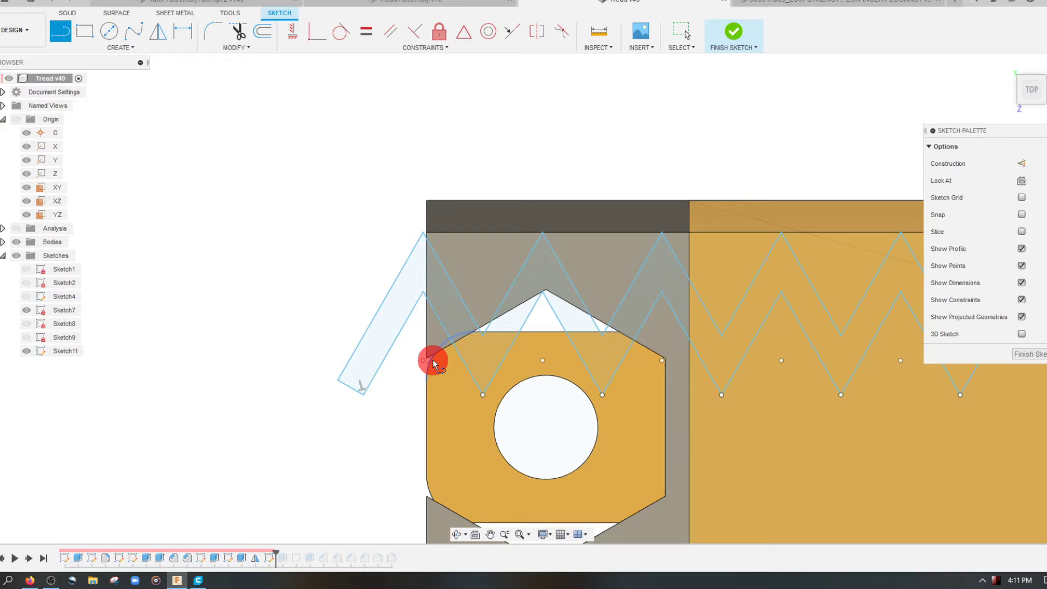
{"action": "left_click", "coordinate": [427, 152]}
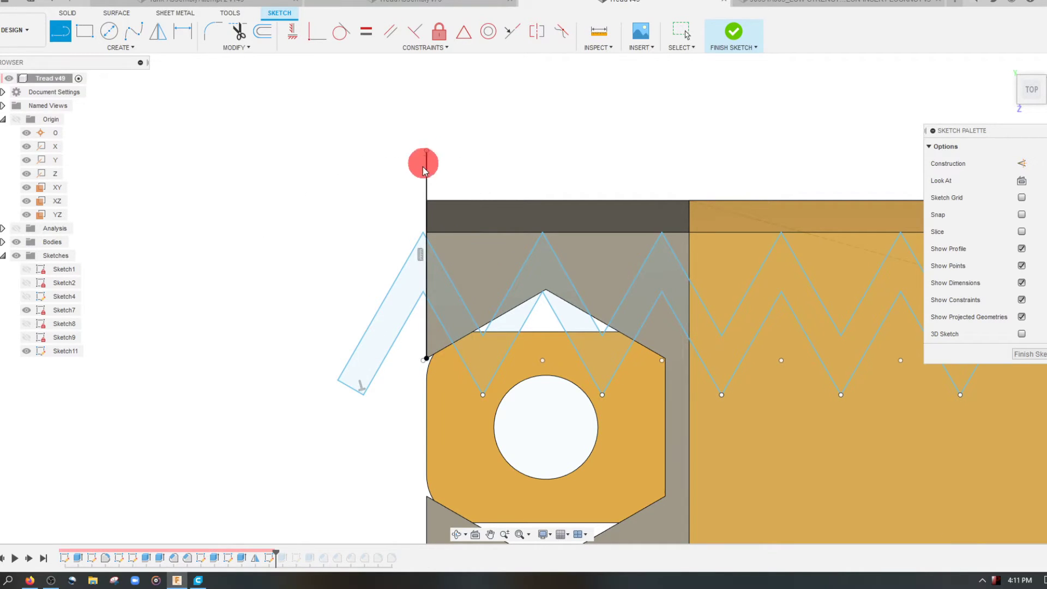
{"action": "key", "text": "Escape"}
{"action": "scroll", "coordinate": [293, 249], "scroll_direction": "down", "scroll_amount": 3}
{"action": "scroll", "coordinate": [355, 285], "scroll_direction": "up", "scroll_amount": 4}
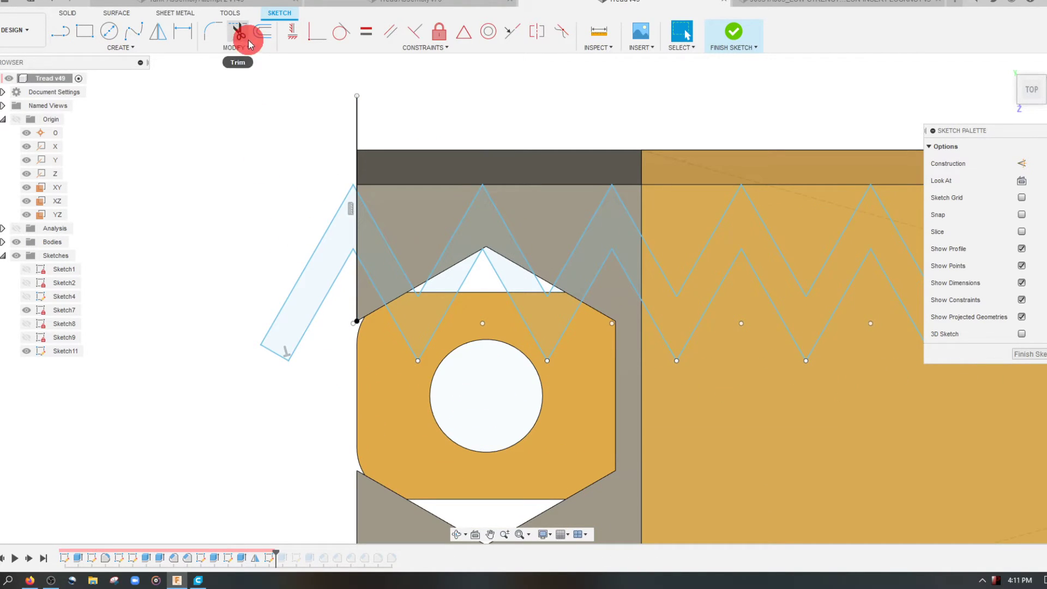
Step: Trim away the zigzag segments overhanging the tread's left end
{"action": "left_click", "coordinate": [238, 40]}
{"action": "left_click", "coordinate": [303, 271]}
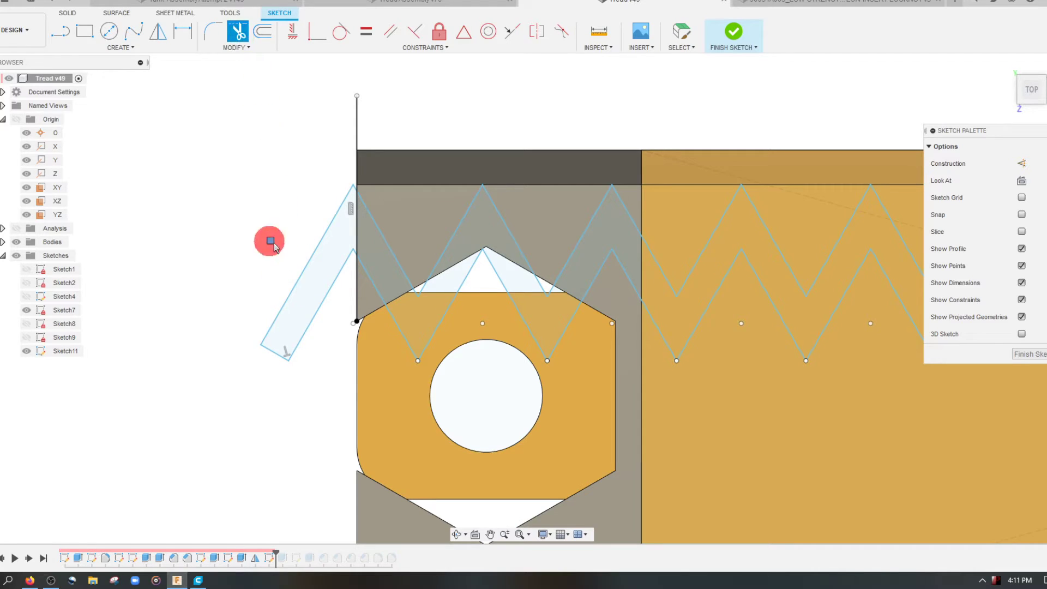
{"action": "mouse_move", "coordinate": [313, 341]}
{"action": "left_mouse_down"}
{"action": "mouse_move", "coordinate": [304, 328]}
{"action": "mouse_move", "coordinate": [288, 358]}
{"action": "left_mouse_up"}
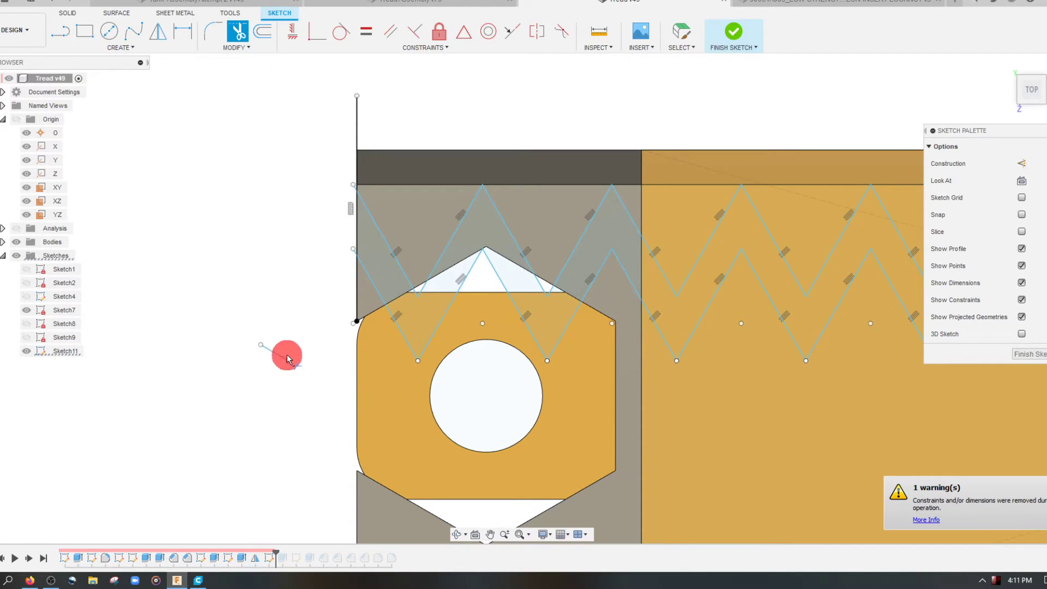
{"action": "scroll", "coordinate": [347, 232], "scroll_direction": "up", "scroll_amount": 4}
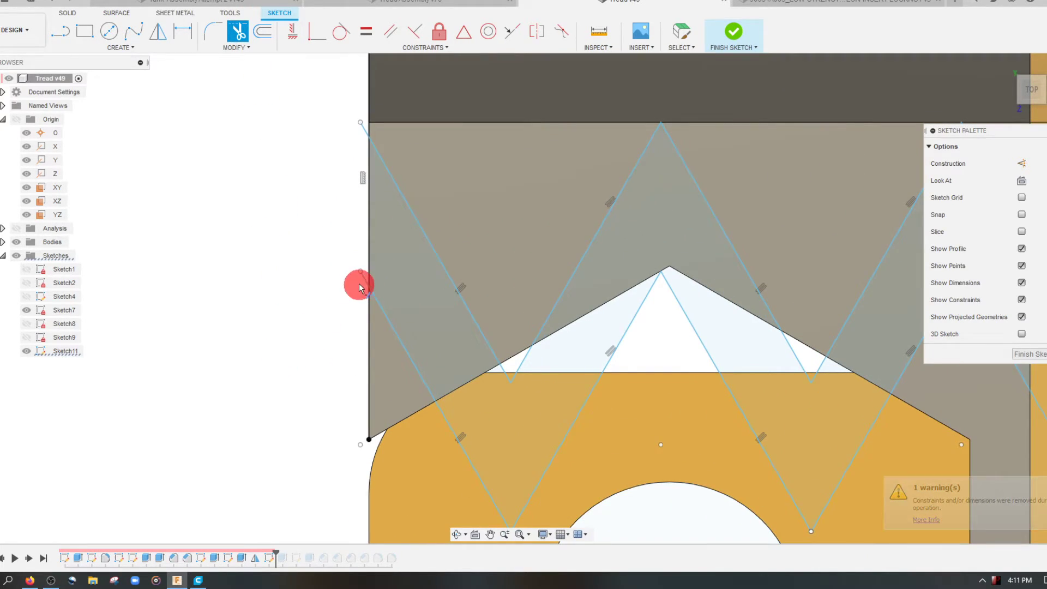
{"action": "left_click_drag", "start_coordinate": [362, 281], "coordinate": [333, 354]}
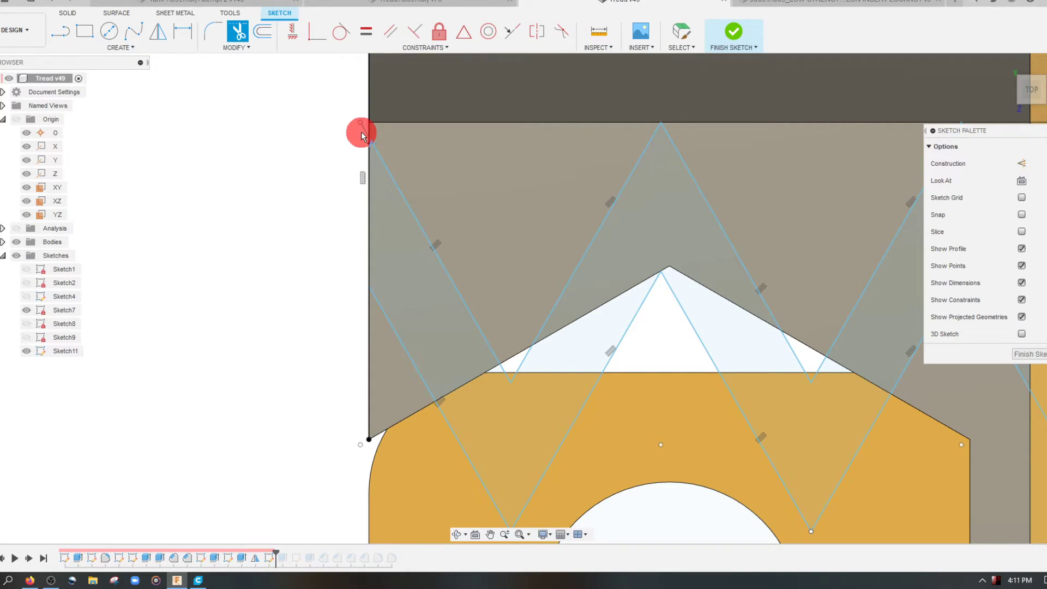
{"action": "scroll", "coordinate": [325, 338], "scroll_direction": "down", "scroll_amount": 5}
{"action": "scroll", "coordinate": [322, 333], "scroll_direction": "down", "scroll_amount": 6}
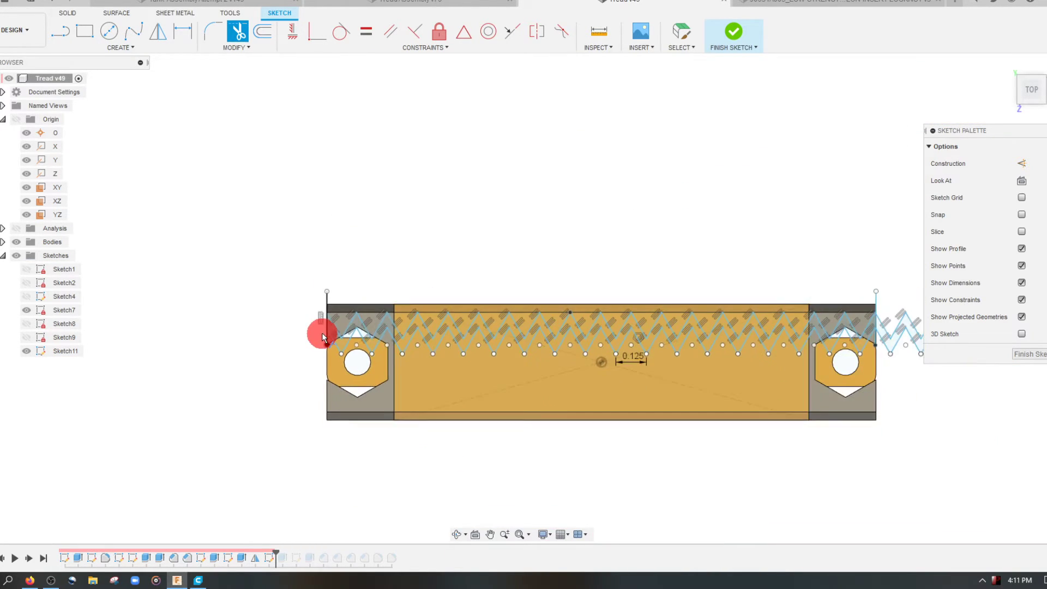
{"action": "scroll", "coordinate": [683, 335], "scroll_direction": "up", "scroll_amount": 6}
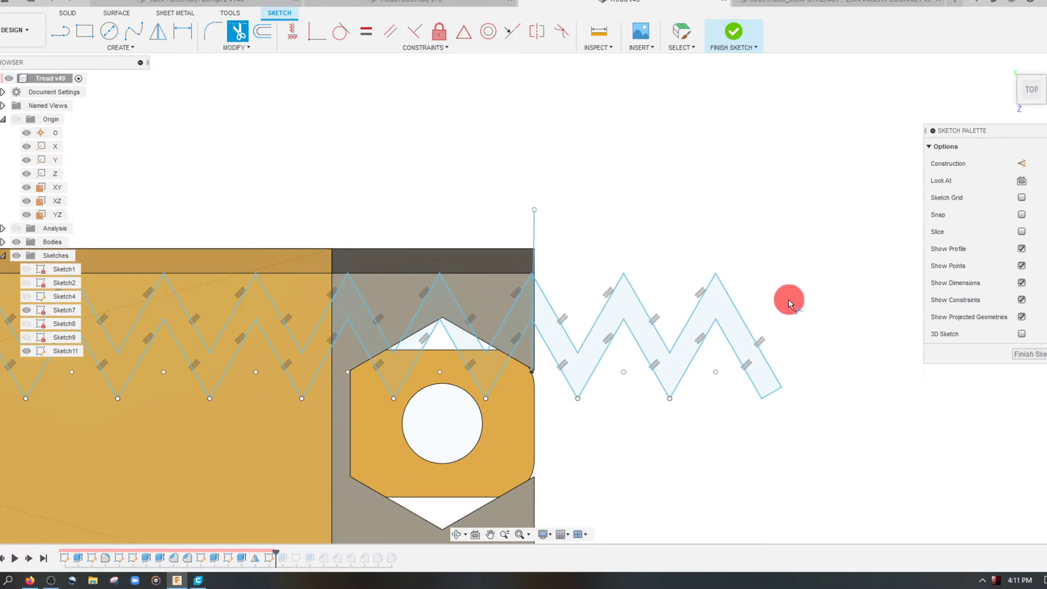
Step: Trim the slanted zigzag segments and the vertical line stub beyond the right end
{"action": "left_click", "coordinate": [756, 342]}
{"action": "left_click", "coordinate": [746, 364]}
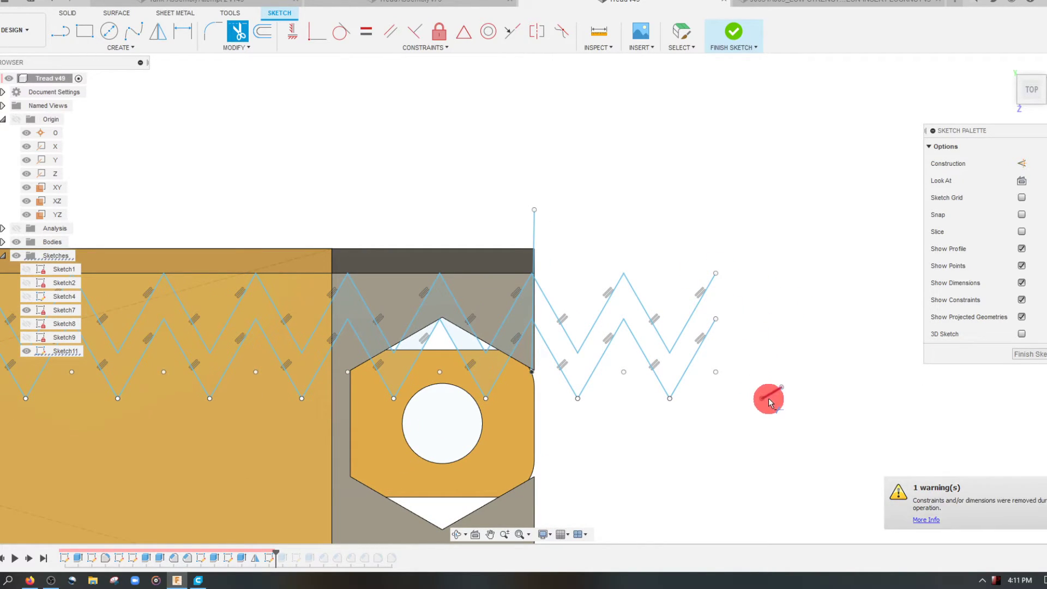
{"action": "left_click", "coordinate": [705, 291]}
{"action": "left_click", "coordinate": [659, 342]}
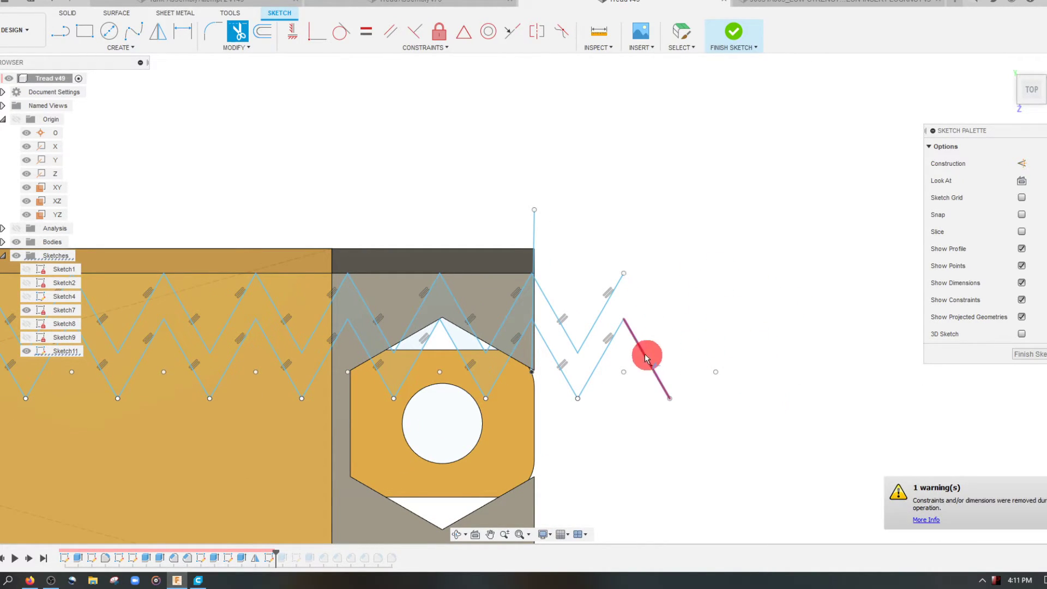
{"action": "left_click", "coordinate": [611, 338]}
{"action": "left_click", "coordinate": [586, 334]}
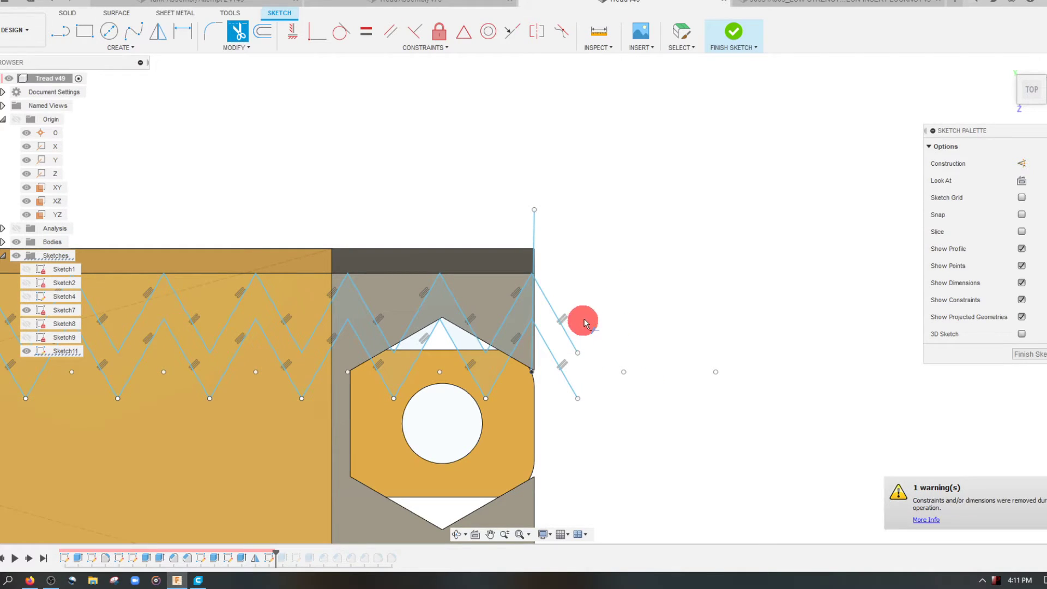
{"action": "left_click", "coordinate": [568, 335]}
{"action": "left_click", "coordinate": [565, 368]}
{"action": "scroll", "coordinate": [461, 304], "scroll_direction": "up", "scroll_amount": 2}
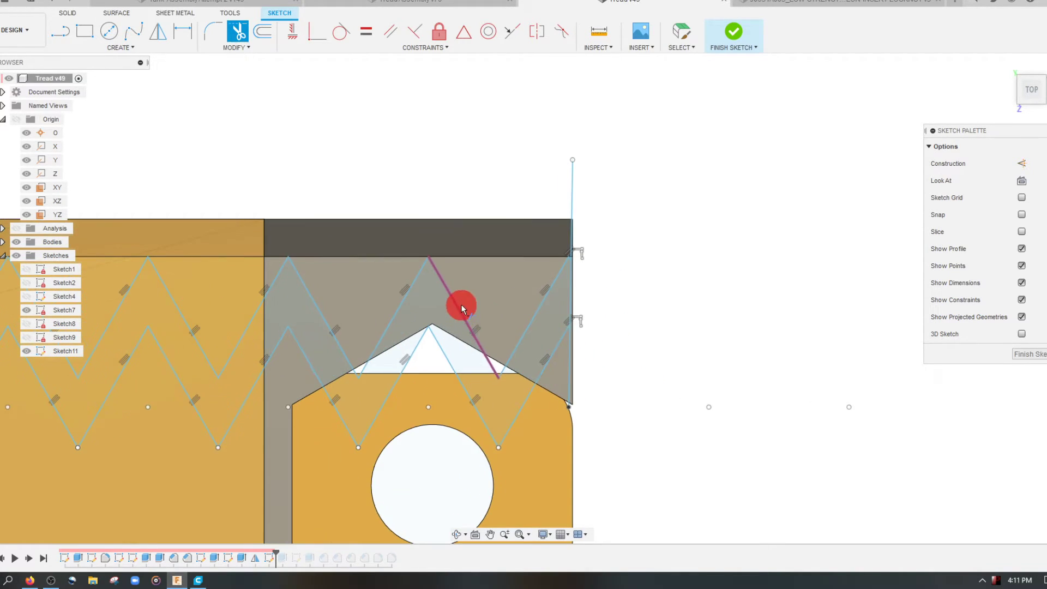
{"action": "scroll", "coordinate": [703, 306], "scroll_direction": "down", "scroll_amount": 3}
{"action": "scroll", "coordinate": [646, 316], "scroll_direction": "up", "scroll_amount": 2}
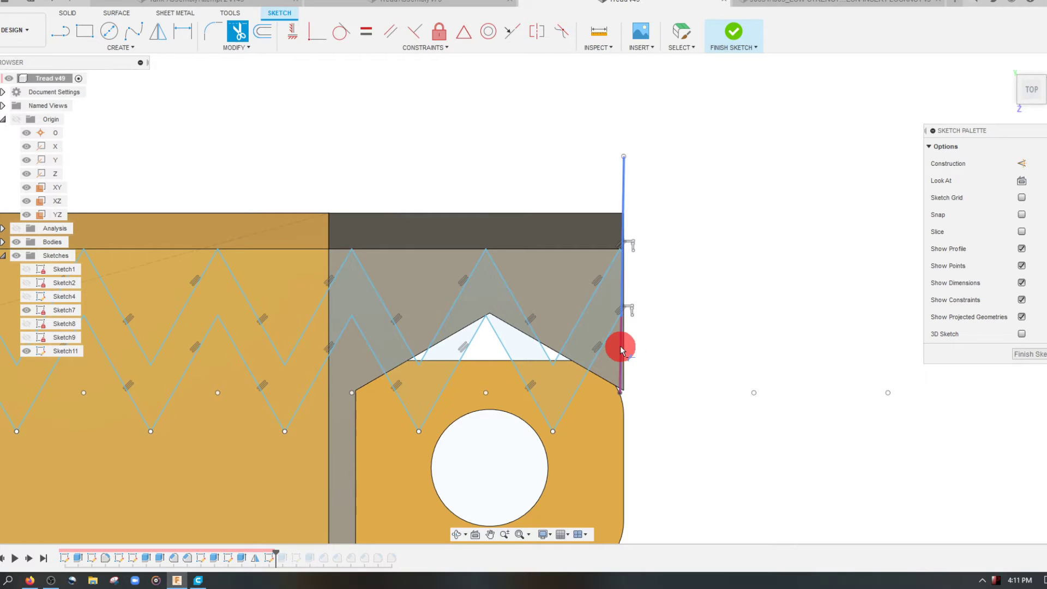
{"action": "left_click", "coordinate": [620, 346]}
Step: Trim the left vertical line's lower stub and leftover slanted piece, then end trimming
{"action": "scroll", "coordinate": [784, 268], "scroll_direction": "down", "scroll_amount": 8}
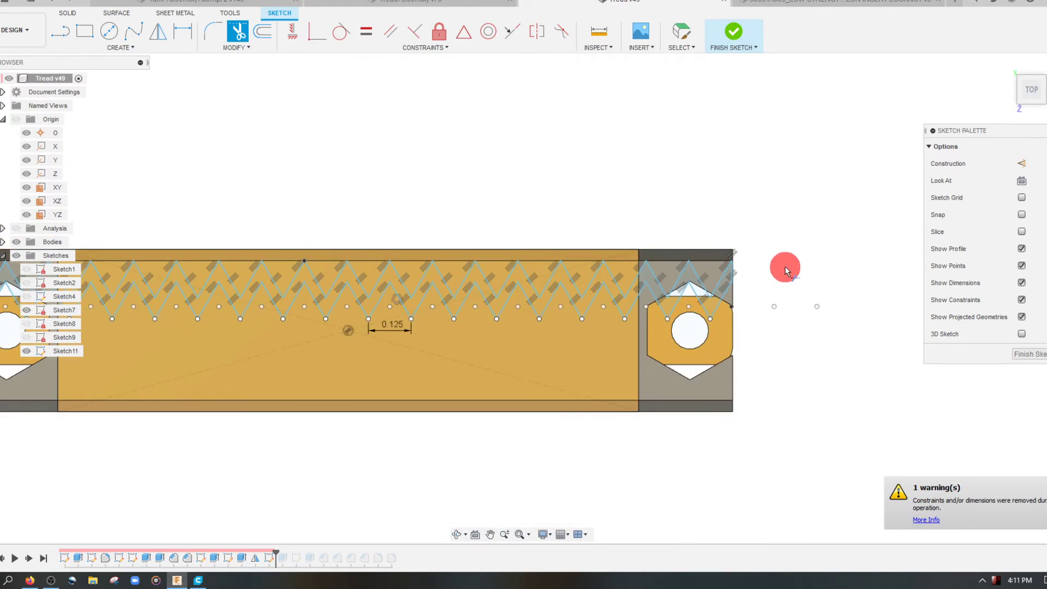
{"action": "scroll", "coordinate": [241, 289], "scroll_direction": "up", "scroll_amount": 3}
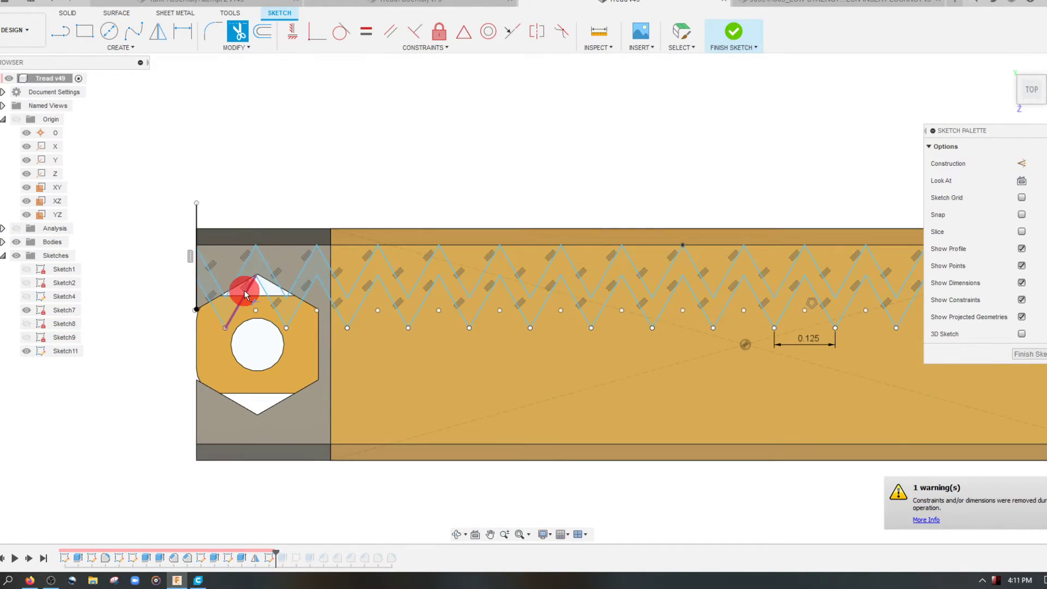
{"action": "scroll", "coordinate": [201, 276], "scroll_direction": "up", "scroll_amount": 2}
{"action": "scroll", "coordinate": [196, 275], "scroll_direction": "up", "scroll_amount": 2}
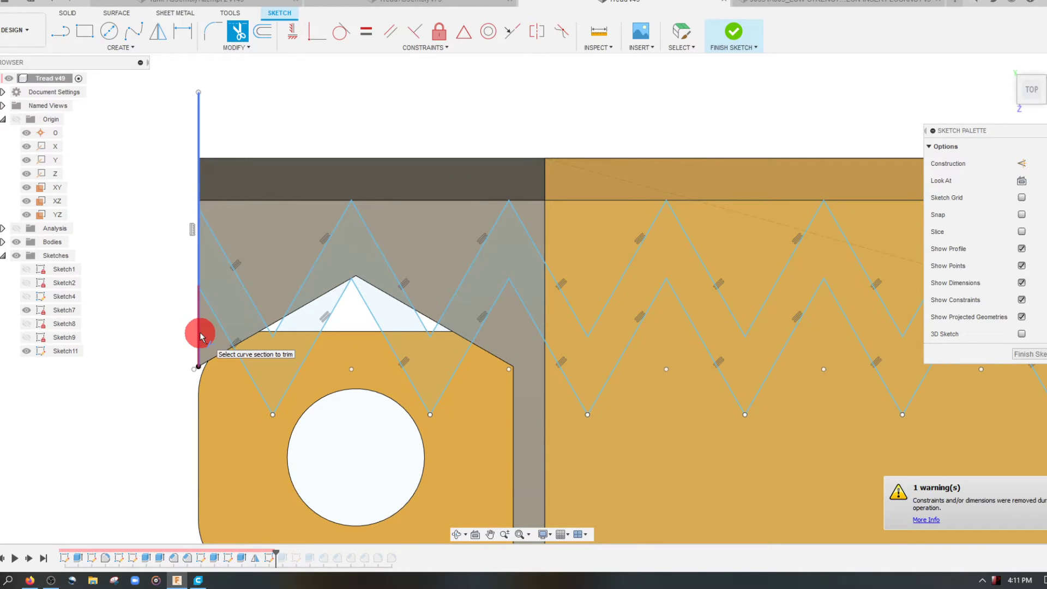
{"action": "left_click", "coordinate": [200, 336]}
{"action": "left_click", "coordinate": [198, 134]}
{"action": "scroll", "coordinate": [316, 261], "scroll_direction": "down", "scroll_amount": 4}
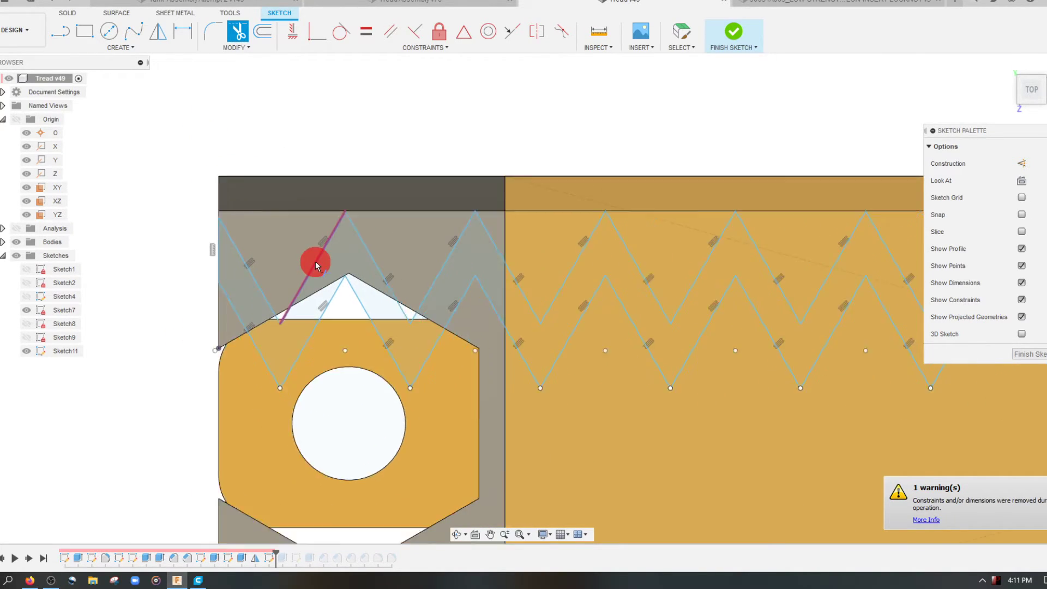
{"action": "right_click", "coordinate": [490, 133]}
{"action": "left_click", "coordinate": [527, 130]}
{"action": "scroll", "coordinate": [426, 351], "scroll_direction": "down", "scroll_amount": 2}
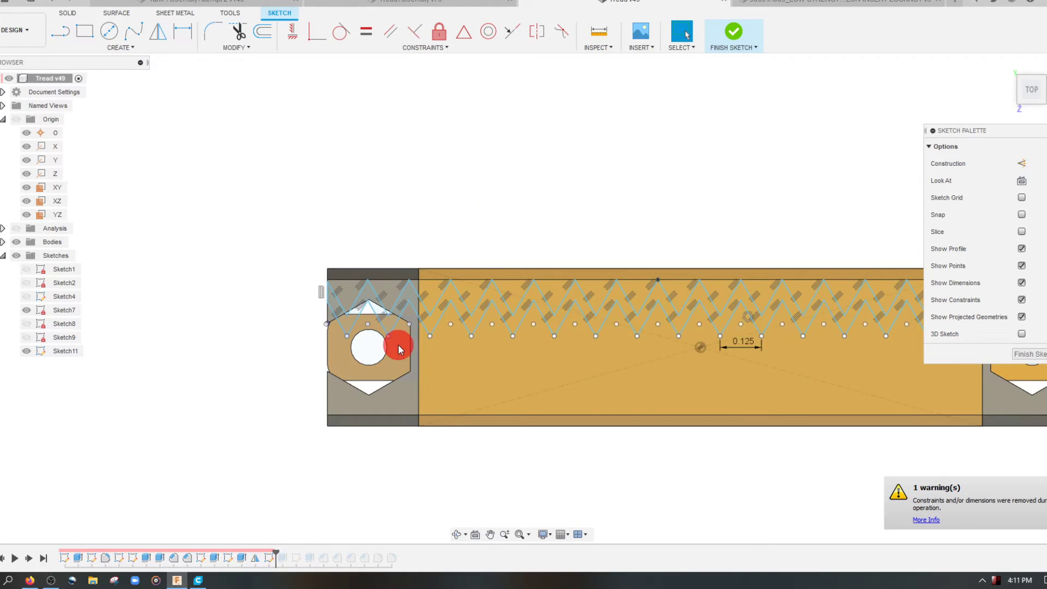
{"action": "scroll", "coordinate": [424, 322], "scroll_direction": "down", "scroll_amount": 2}
{"action": "scroll", "coordinate": [650, 221], "scroll_direction": "up", "scroll_amount": 2}
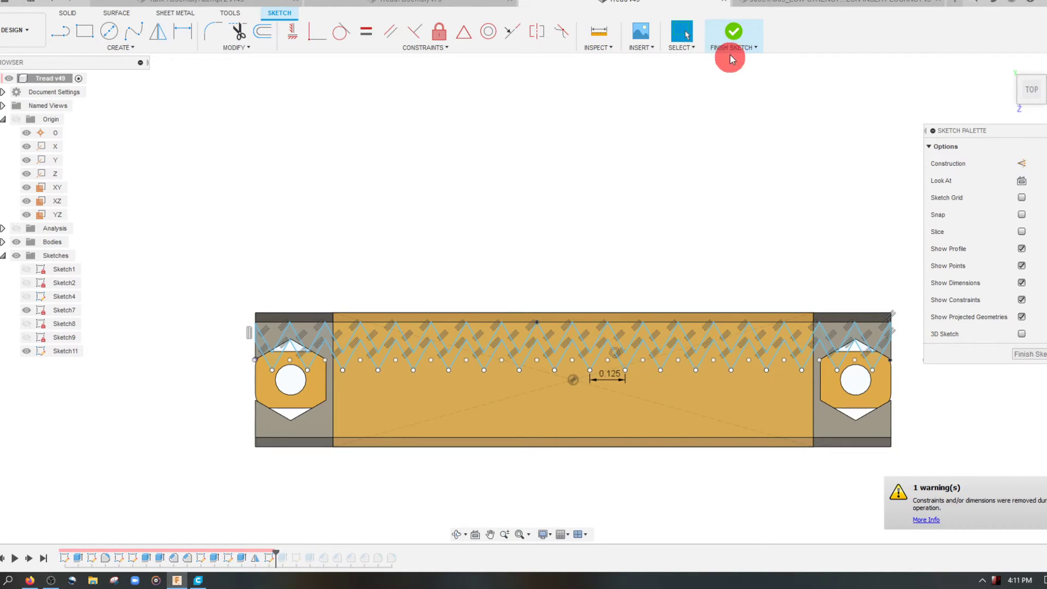
Step: Finish the sketch and select only the main zigzag strip profile for extrusion
{"action": "left_click", "coordinate": [67, 13]}
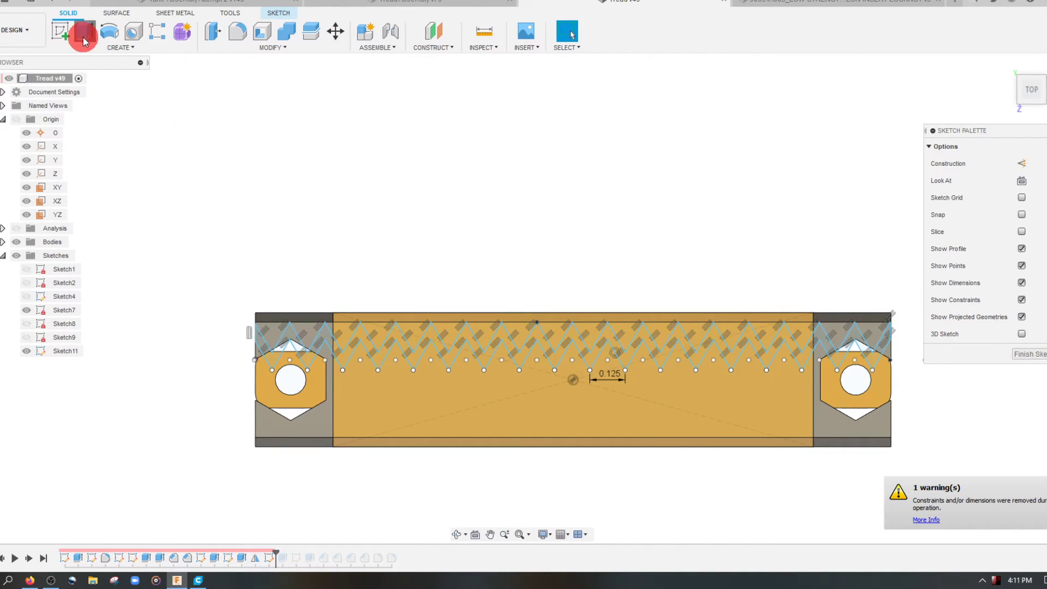
{"action": "left_click", "coordinate": [85, 32]}
{"action": "left_click", "coordinate": [404, 352]}
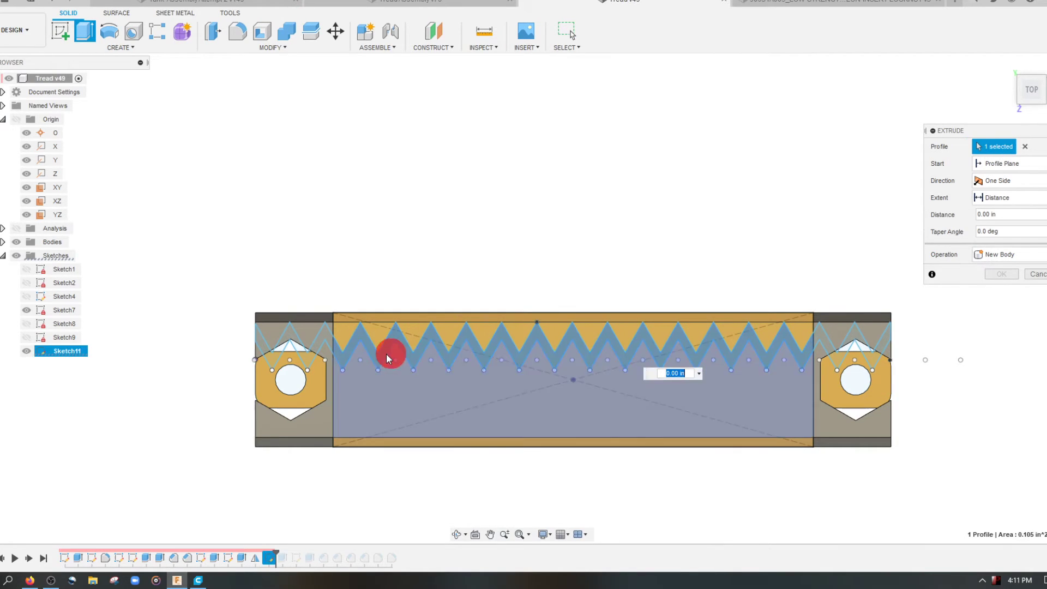
{"action": "left_click", "coordinate": [324, 341]}
{"action": "left_click", "coordinate": [324, 338]}
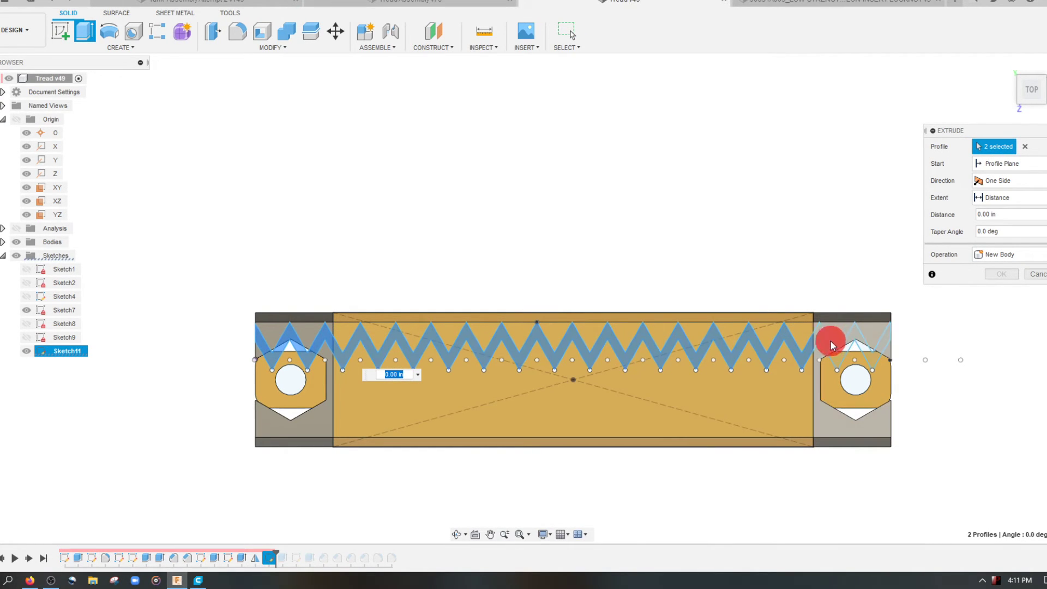
{"action": "left_click", "coordinate": [828, 341]}
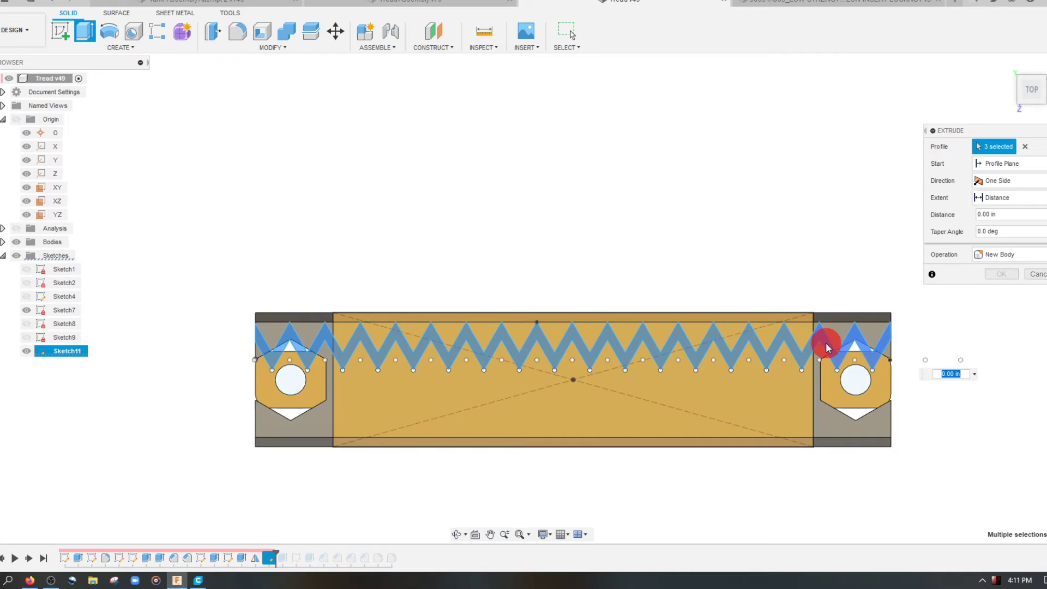
{"action": "left_click", "coordinate": [835, 358]}
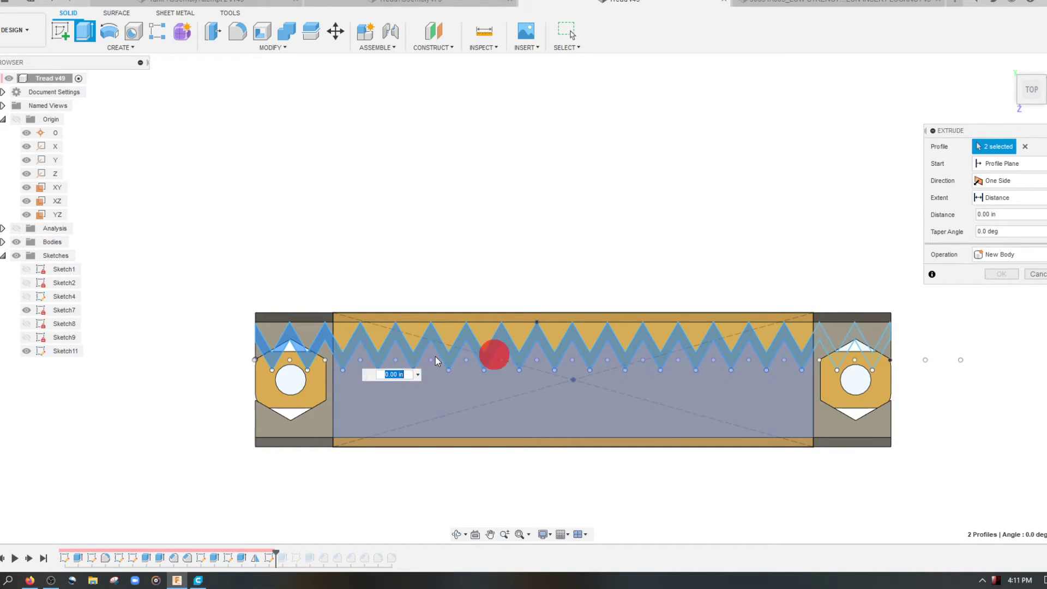
{"action": "left_click", "coordinate": [294, 341]}
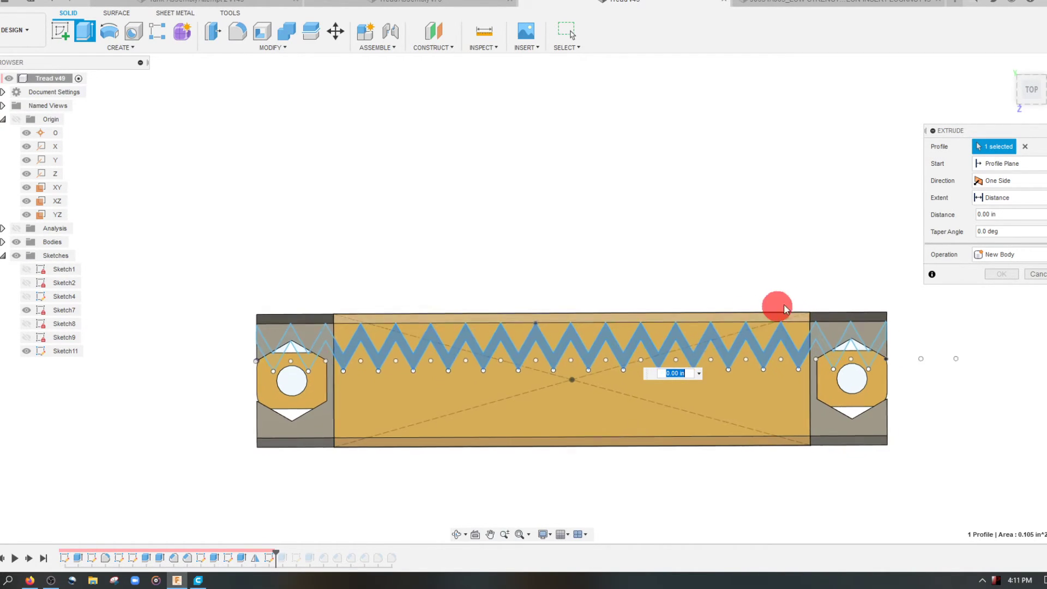
Step: Extrude the zigzag strip 0.031 in, joined to the tread body
{"action": "middle_click_drag", "start_coordinate": [783, 303], "coordinate": [676, 346], "text": "shift"}
{"action": "scroll", "coordinate": [526, 397], "scroll_direction": "up", "scroll_amount": 4}
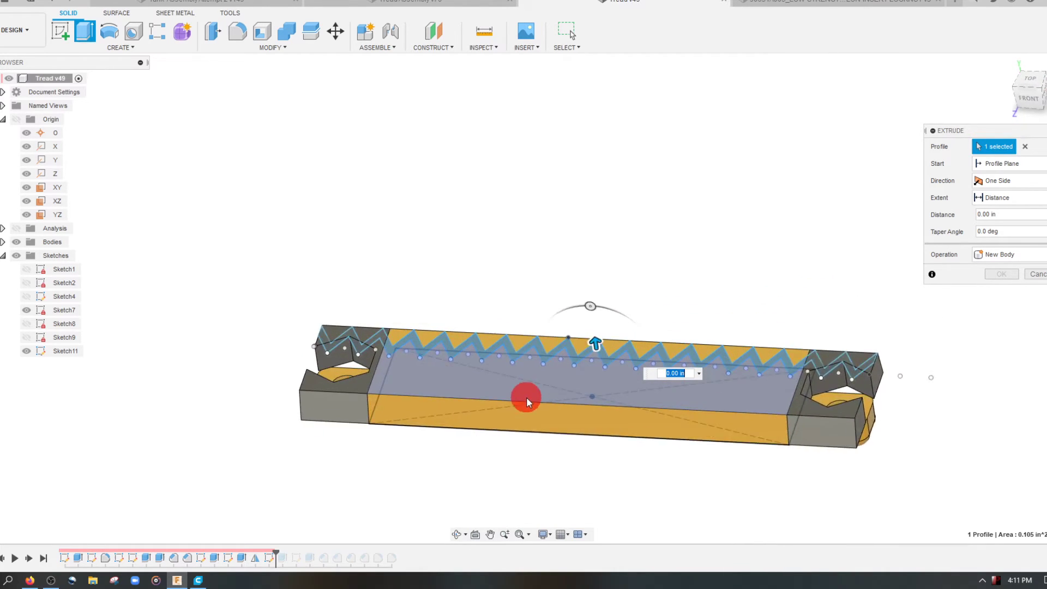
{"action": "middle_click_drag", "start_coordinate": [586, 416], "coordinate": [486, 417]}
{"action": "left_click_drag", "start_coordinate": [527, 348], "coordinate": [516, 344]}
{"action": "middle_click_drag", "start_coordinate": [763, 297], "coordinate": [631, 376], "text": "shift"}
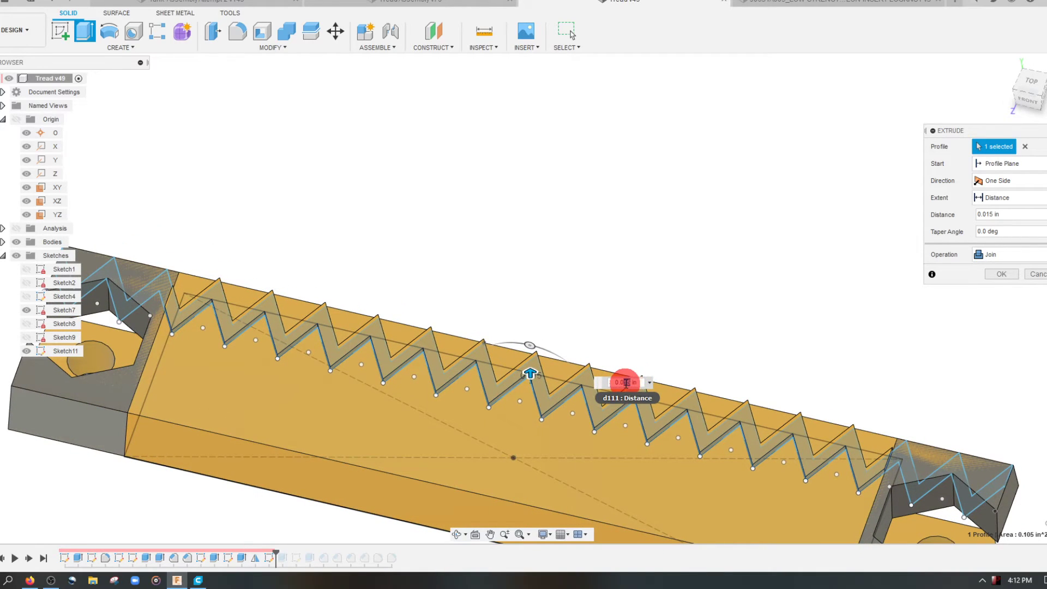
{"action": "type", "text": "3"}
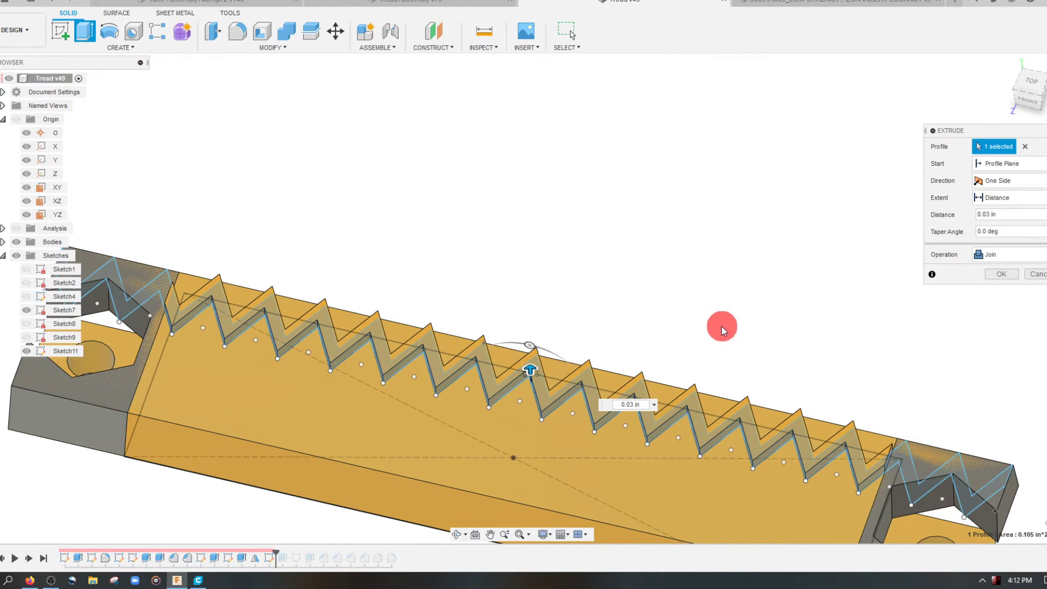
{"action": "type", "text": "1"}
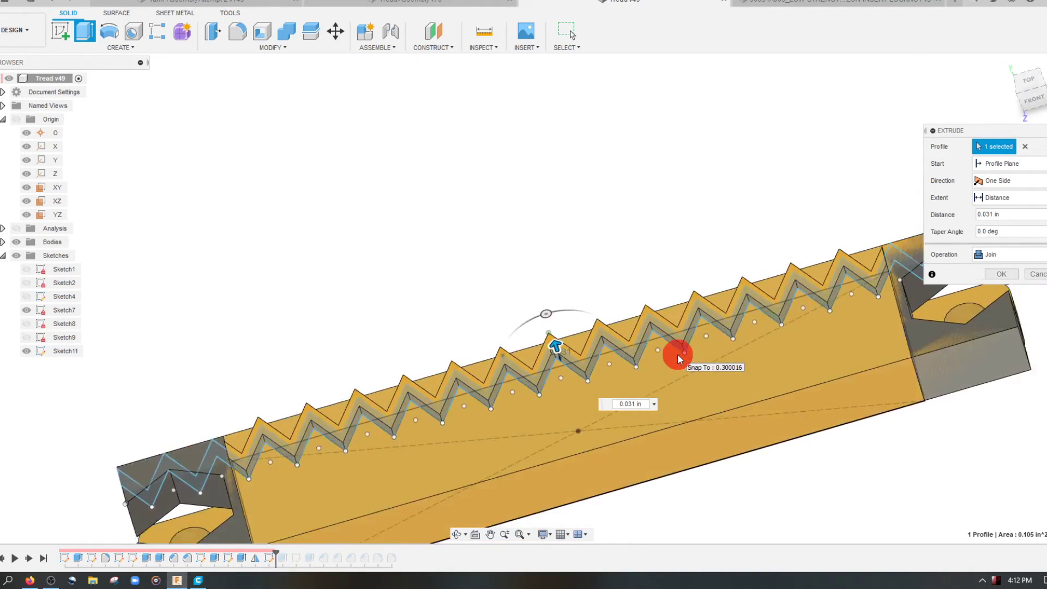
{"action": "left_click", "coordinate": [1000, 273]}
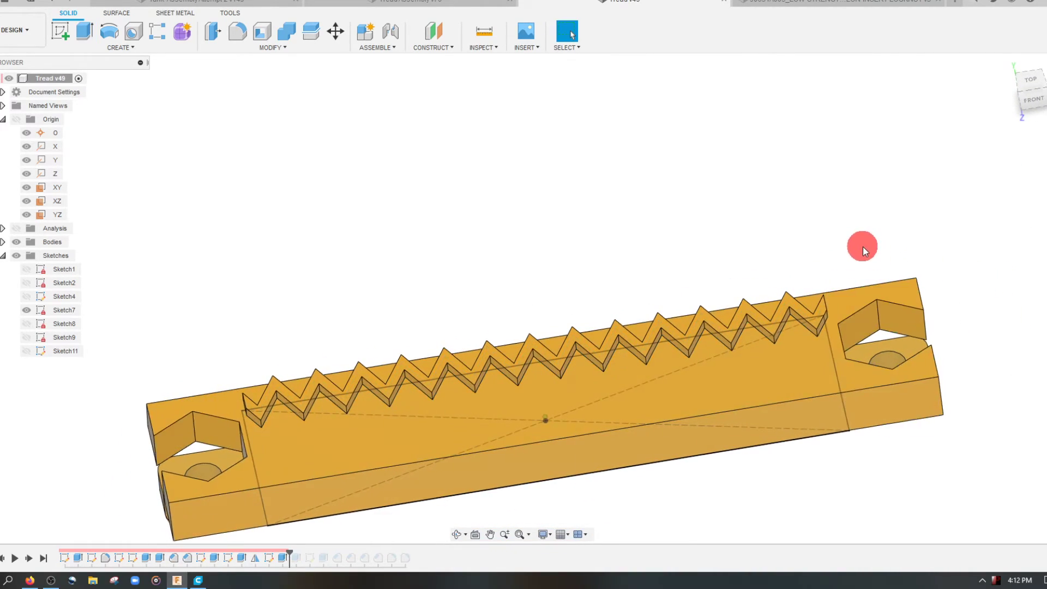
Step: Start a Features rectangular pattern with the zigzag rib extrusion selected
{"action": "double_click", "coordinate": [282, 557]}
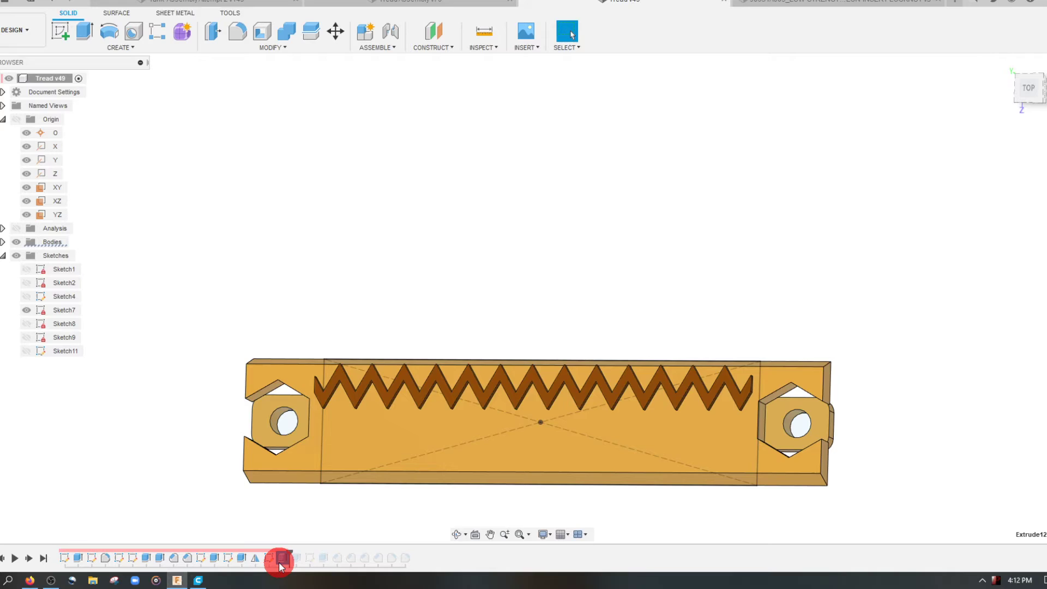
{"action": "left_click", "coordinate": [1039, 274]}
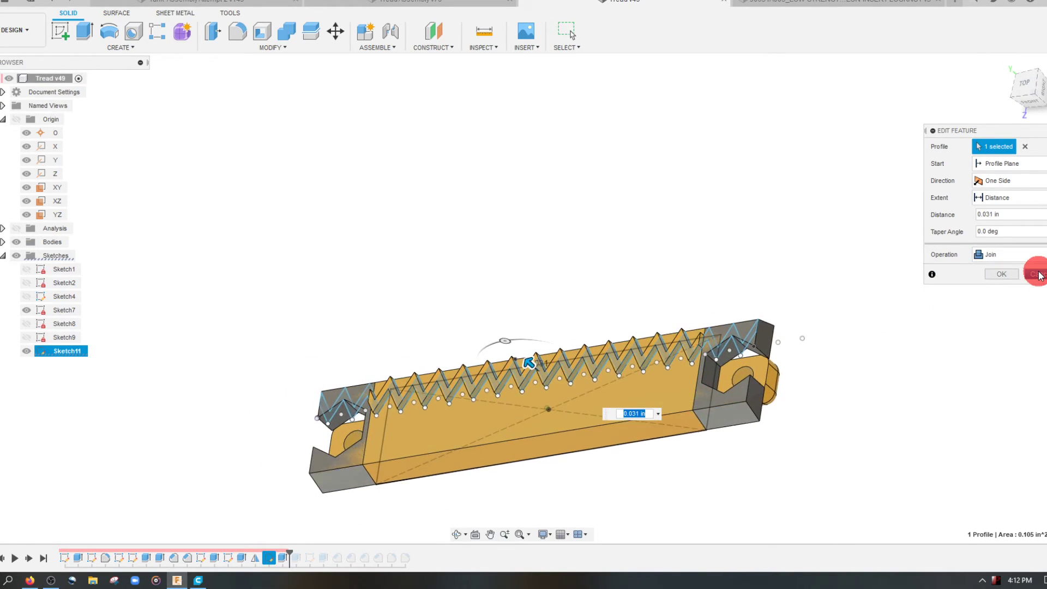
{"action": "left_click", "coordinate": [158, 33]}
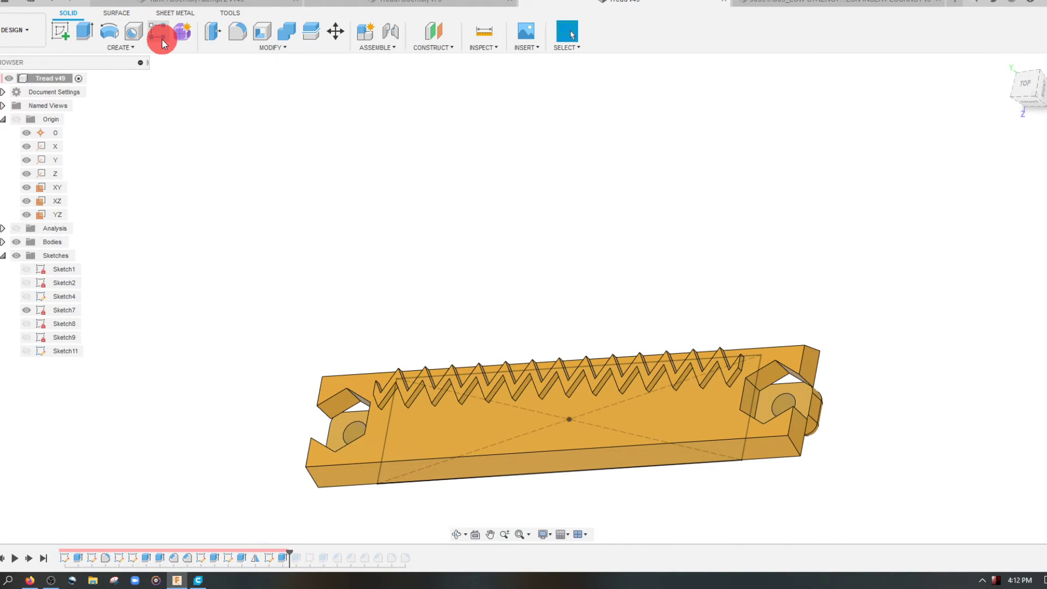
{"action": "left_click", "coordinate": [966, 152]}
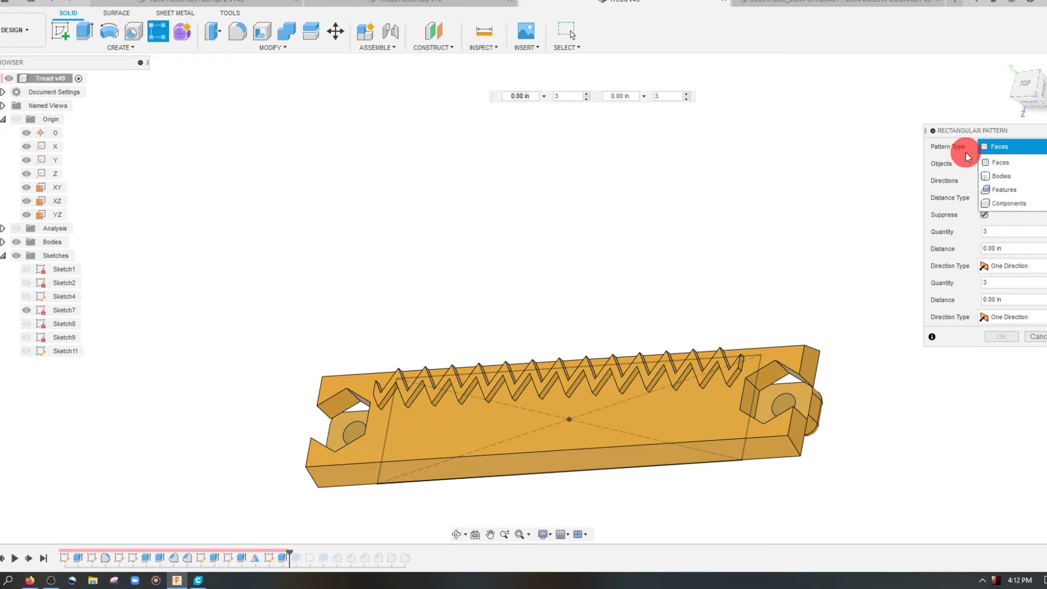
{"action": "left_click", "coordinate": [1004, 190]}
{"action": "left_click", "coordinate": [685, 368]}
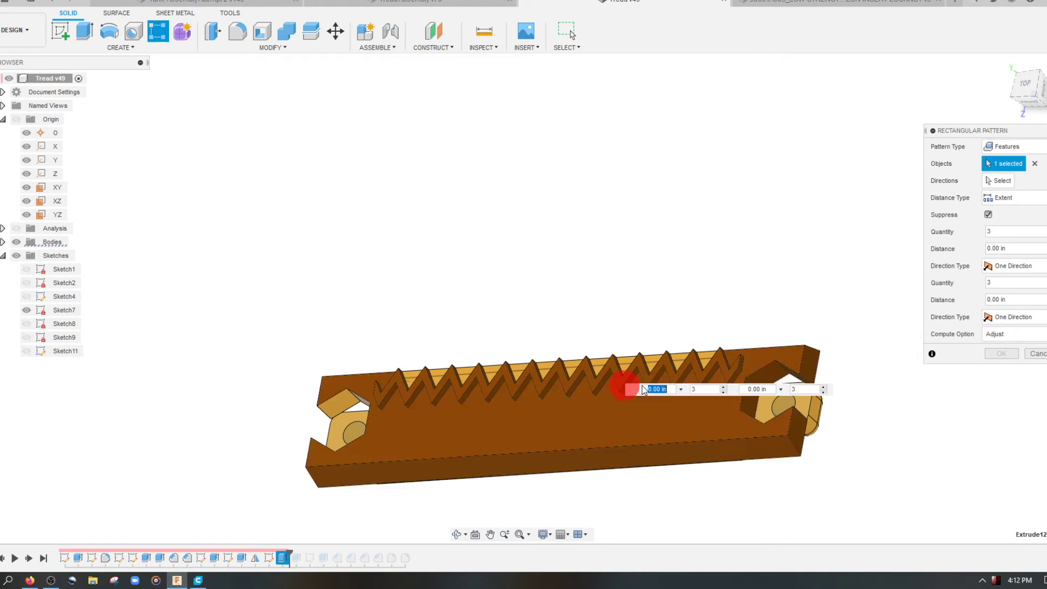
{"action": "middle_click_drag", "start_coordinate": [761, 277], "coordinate": [949, 128], "text": "shift"}
{"action": "left_click", "coordinate": [1029, 86]}
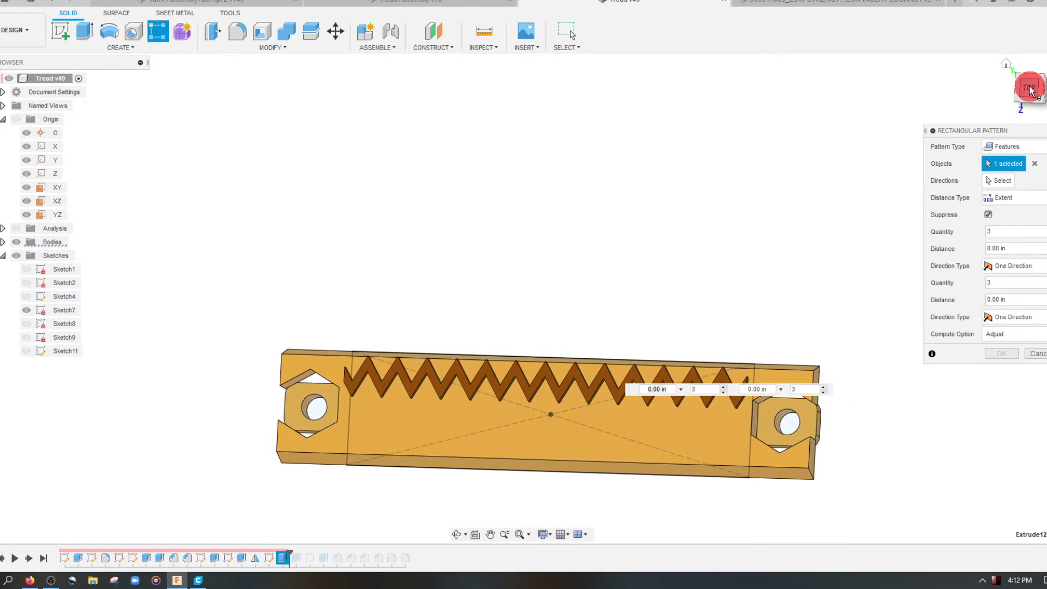
Step: Pattern the rib along the Z axis, quantity 3, distance -0.236 in
{"action": "left_click", "coordinate": [998, 181]}
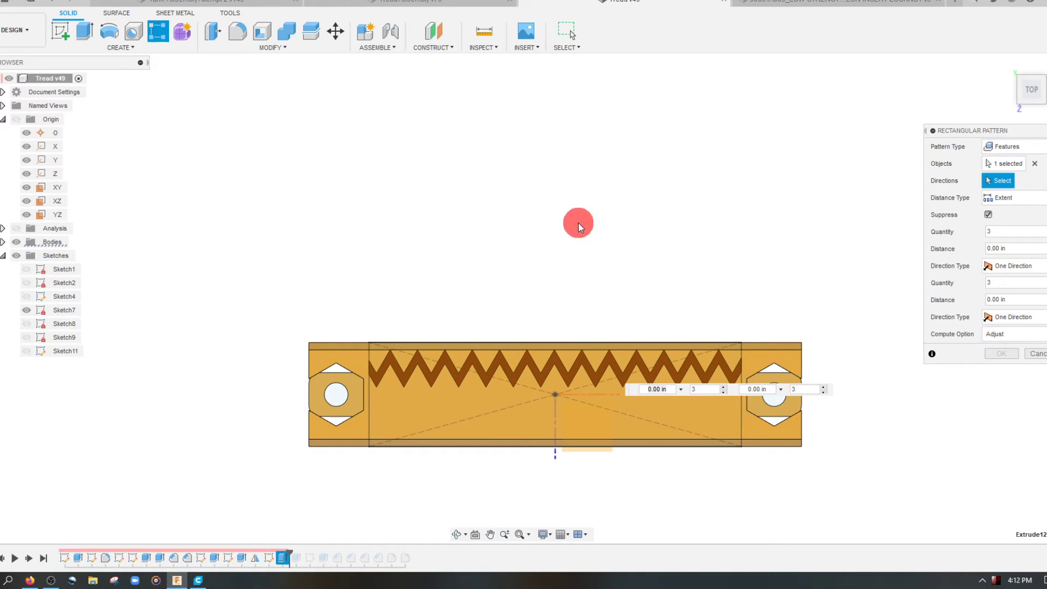
{"action": "left_click", "coordinate": [53, 174]}
{"action": "left_click", "coordinate": [215, 236]}
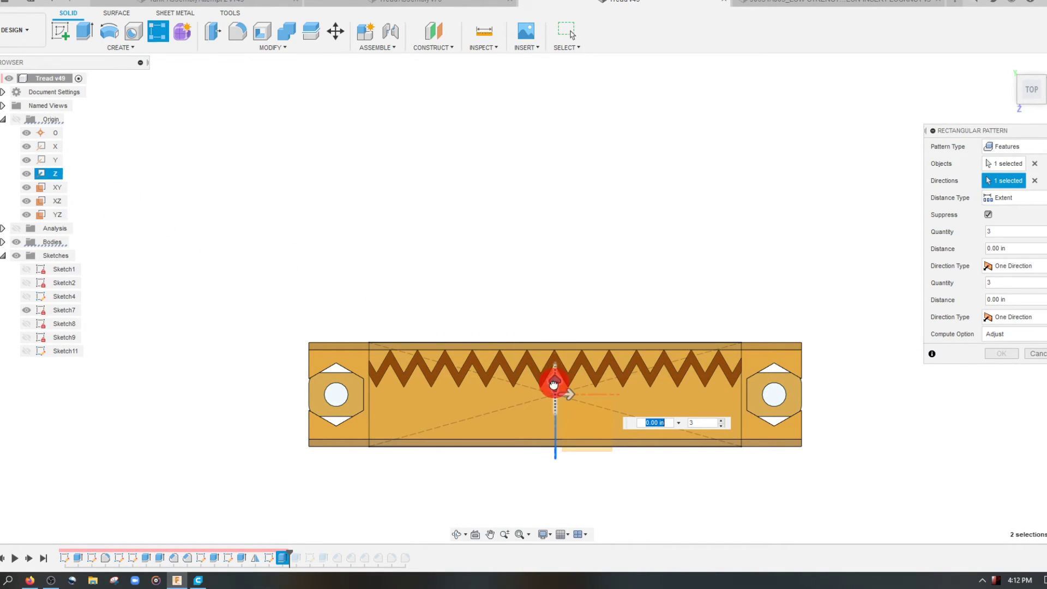
{"action": "left_click_drag", "start_coordinate": [553, 385], "coordinate": [550, 417]}
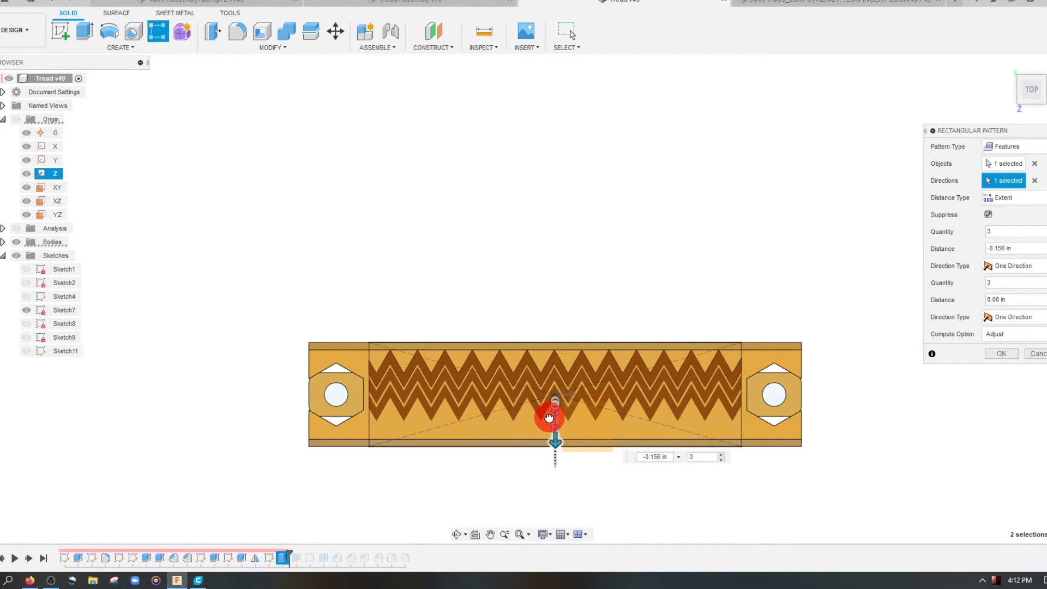
{"action": "left_click_drag", "start_coordinate": [549, 418], "coordinate": [551, 435]}
{"action": "scroll", "coordinate": [397, 433], "scroll_direction": "up", "scroll_amount": 5}
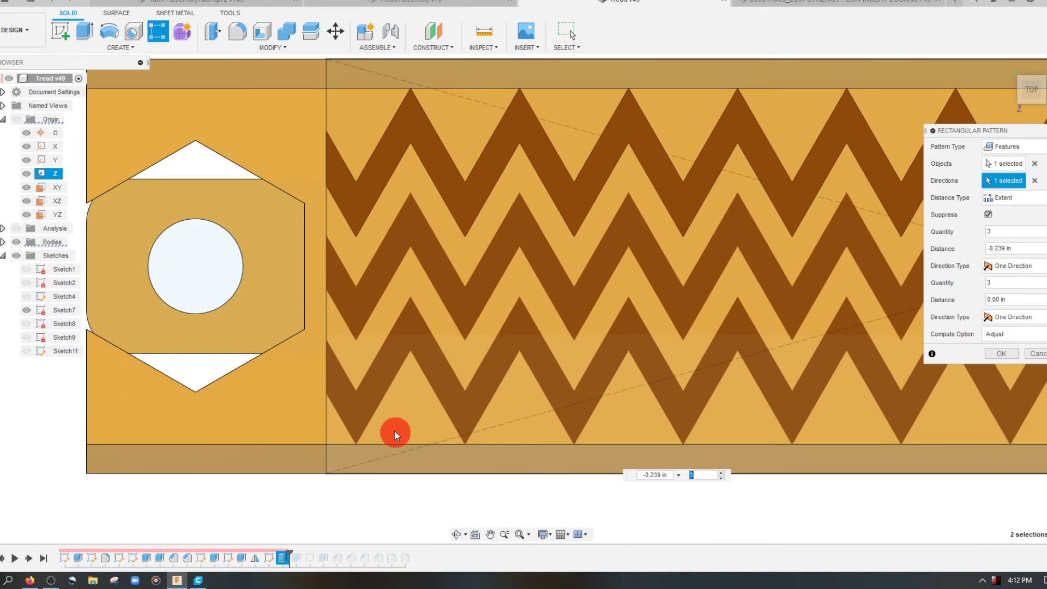
{"action": "scroll", "coordinate": [318, 404], "scroll_direction": "down", "scroll_amount": 6}
{"action": "scroll", "coordinate": [600, 435], "scroll_direction": "up", "scroll_amount": 8}
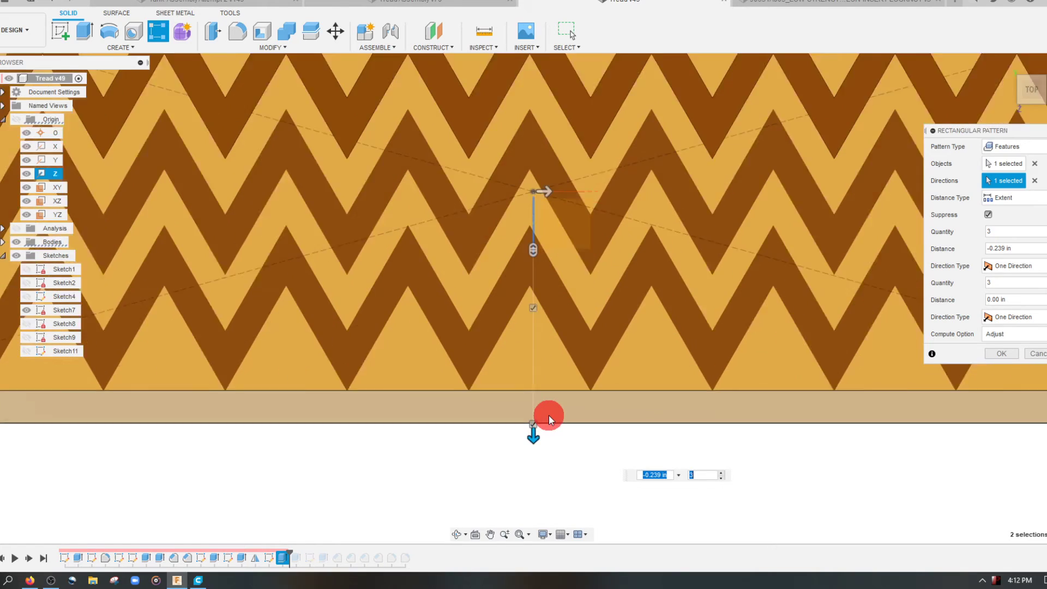
{"action": "scroll", "coordinate": [549, 414], "scroll_direction": "down", "scroll_amount": 6}
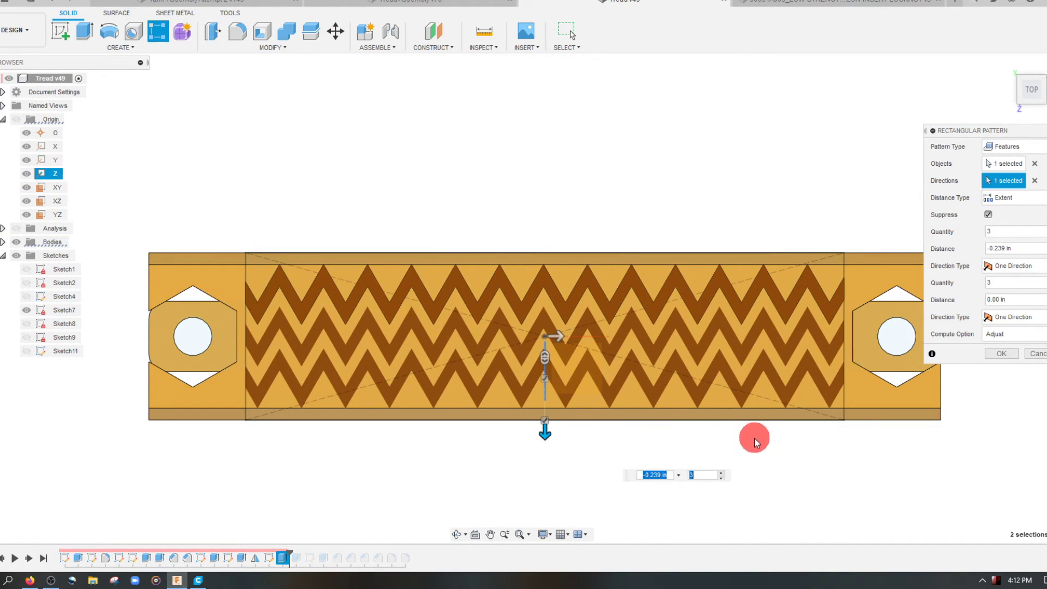
{"action": "scroll", "coordinate": [729, 397], "scroll_direction": "up", "scroll_amount": 10}
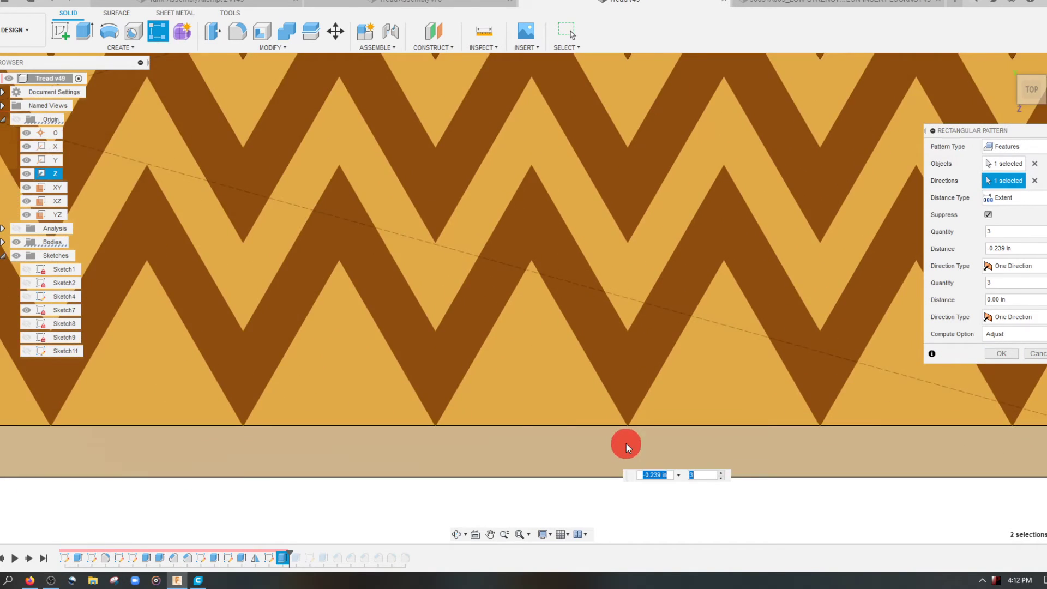
{"action": "scroll", "coordinate": [729, 384], "scroll_direction": "down", "scroll_amount": 5}
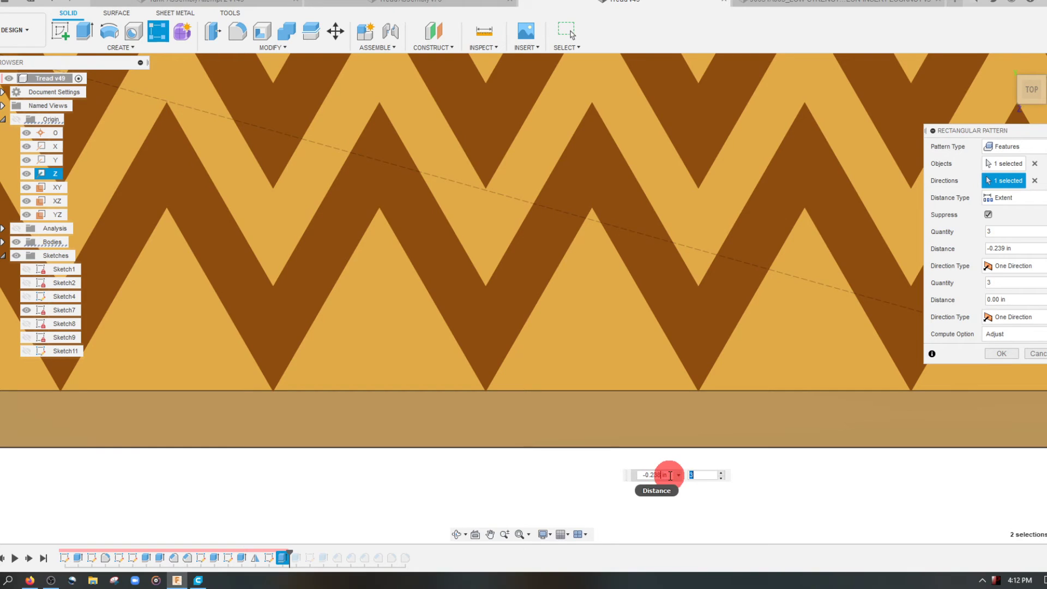
{"action": "left_click", "coordinate": [1005, 249]}
{"action": "key", "text": "BackSpace"}
{"action": "type", "text": "6"}
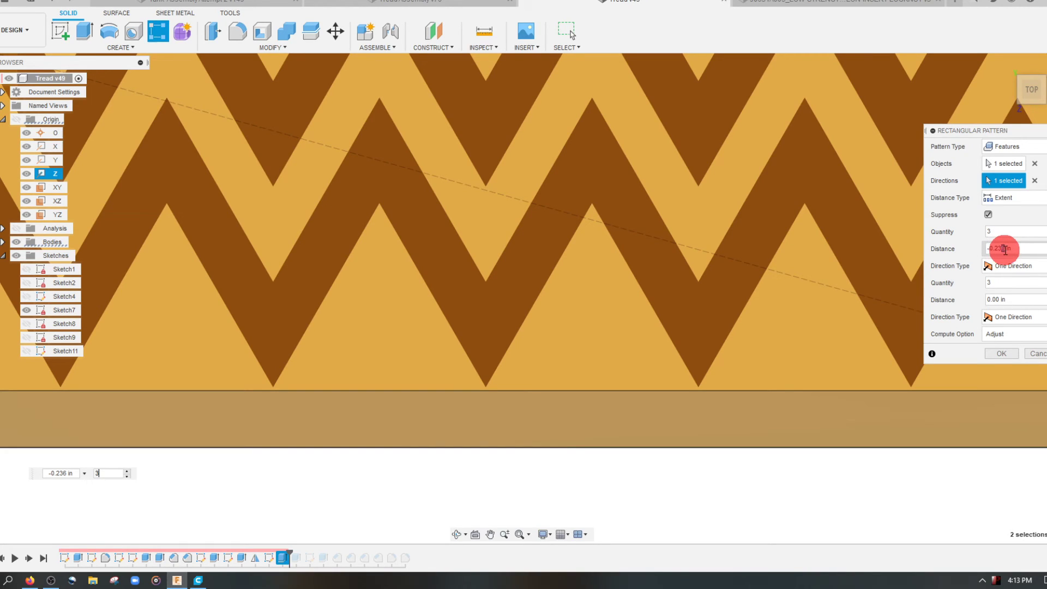
{"action": "left_click", "coordinate": [1001, 354]}
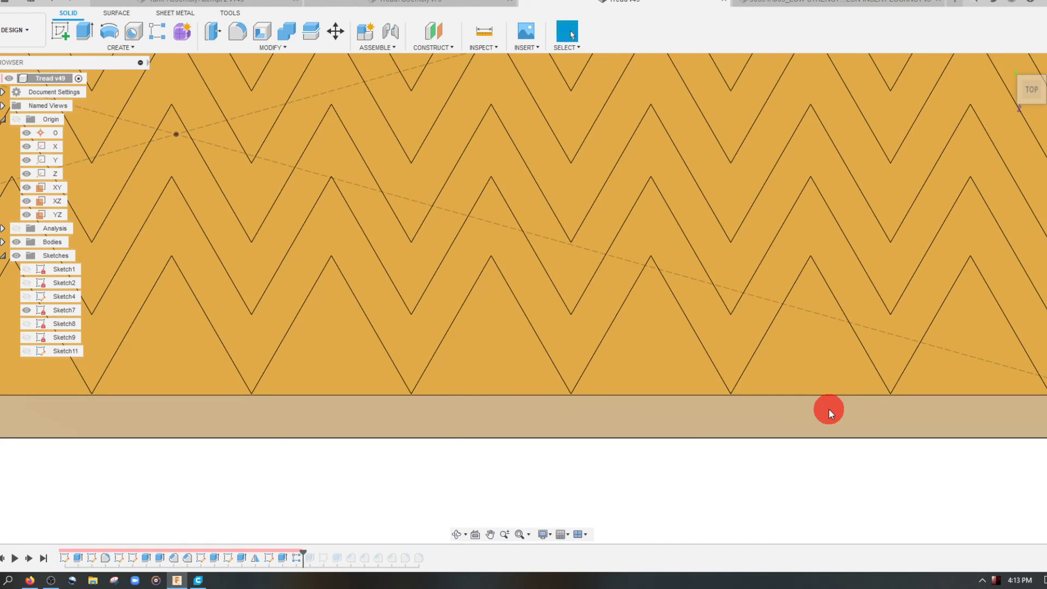
Step: Orbit to a perspective view and save the three-rib tread as a new version
{"action": "scroll", "coordinate": [829, 409], "scroll_direction": "down", "scroll_amount": 8}
{"action": "middle_click_drag", "start_coordinate": [888, 175], "coordinate": [867, 179], "text": "shift"}
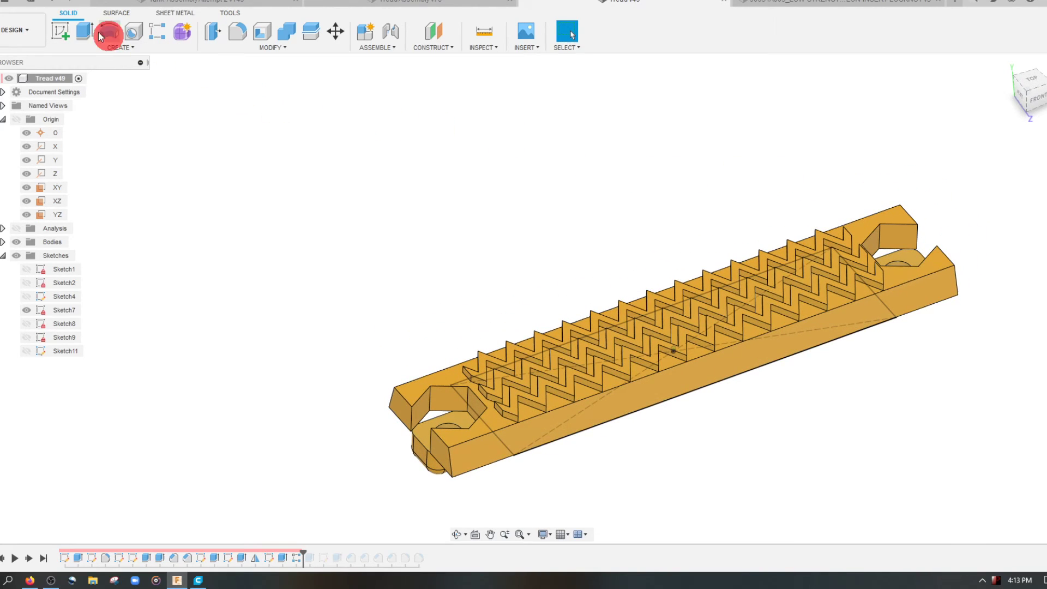
{"action": "left_click", "coordinate": [31, 4]}
{"action": "left_click", "coordinate": [518, 289]}
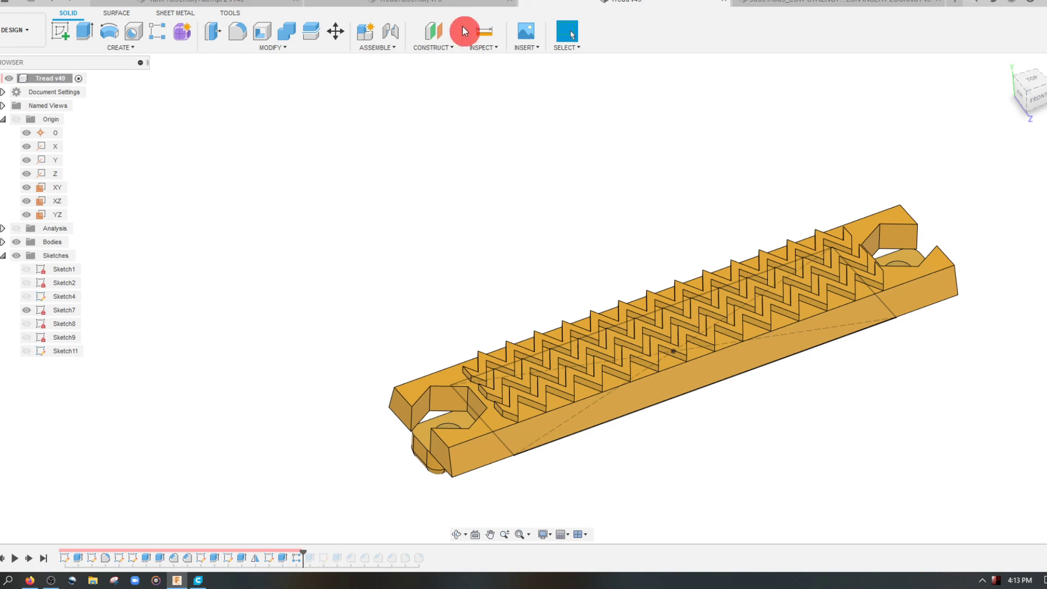
Step: Switch to the Tread Assembly v76 document and zoom out over the whole track
{"action": "left_click", "coordinate": [439, 2]}
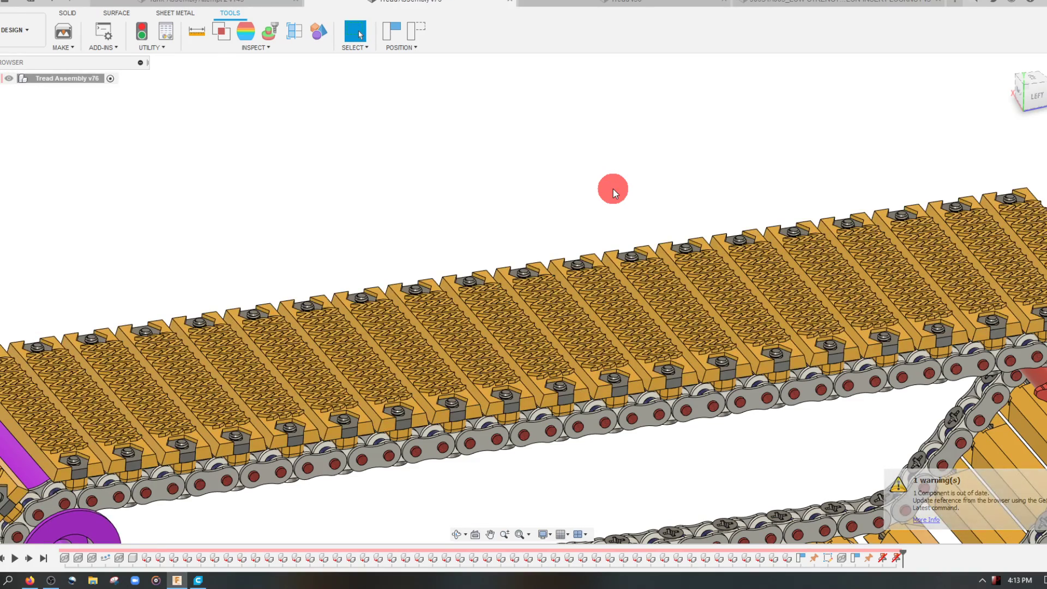
{"action": "scroll", "coordinate": [596, 178], "scroll_direction": "down", "scroll_amount": 5}
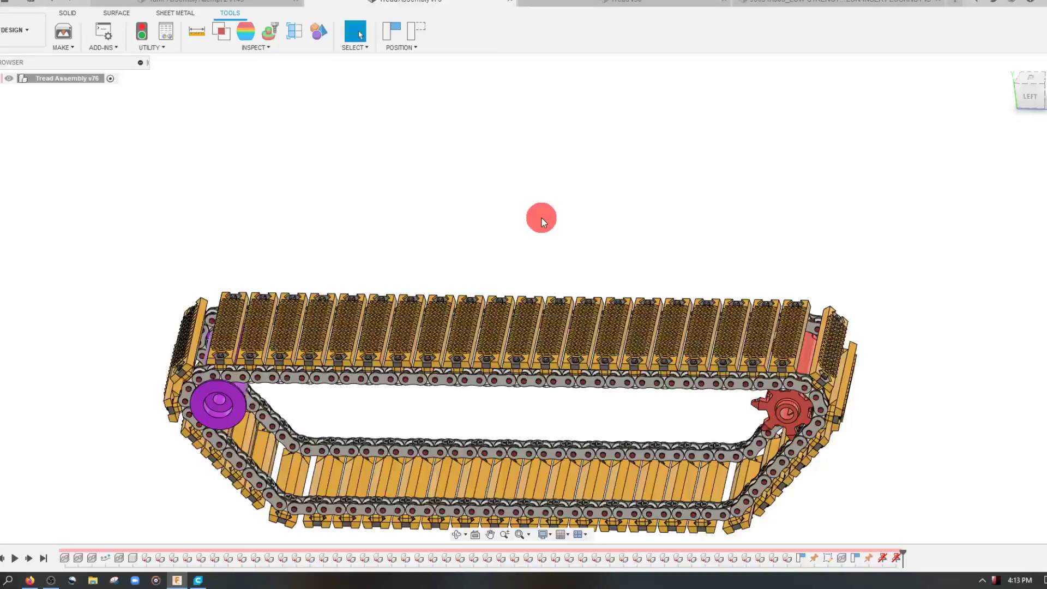